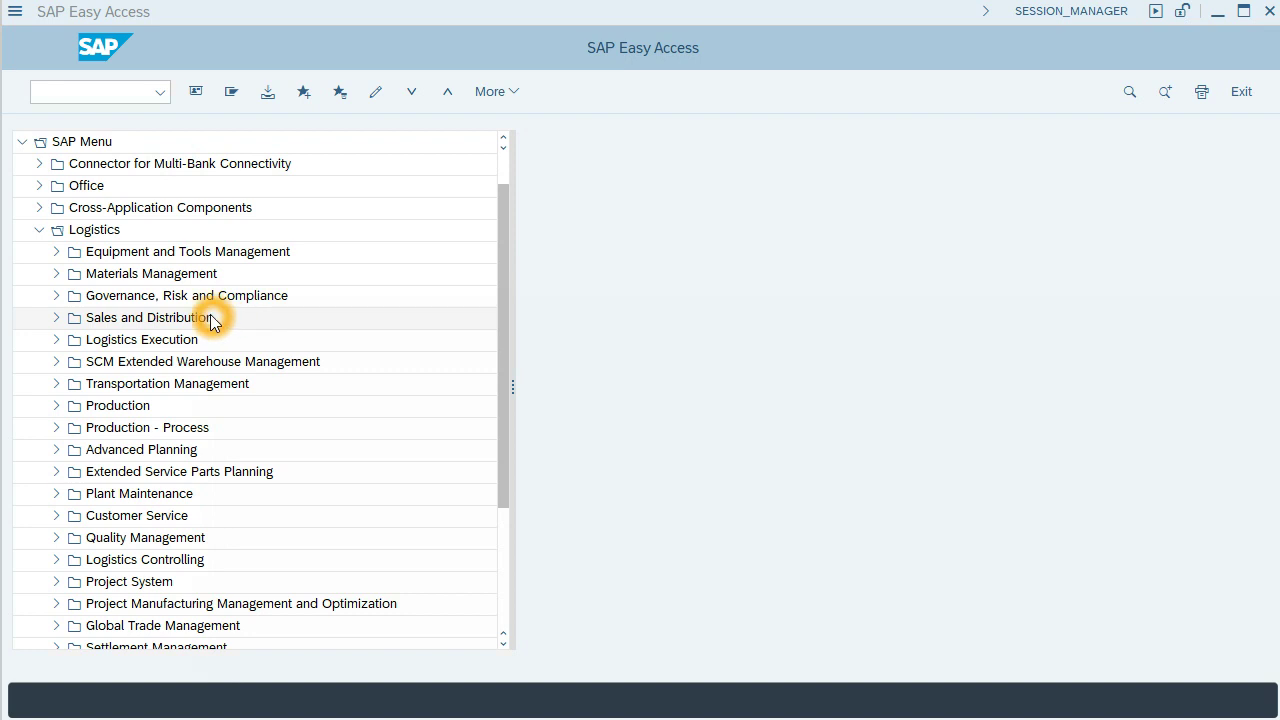
Step: Bring up the stock overview window and adjust its display
click(157, 317)
click(102, 317)
click(201, 319)
click(227, 320)
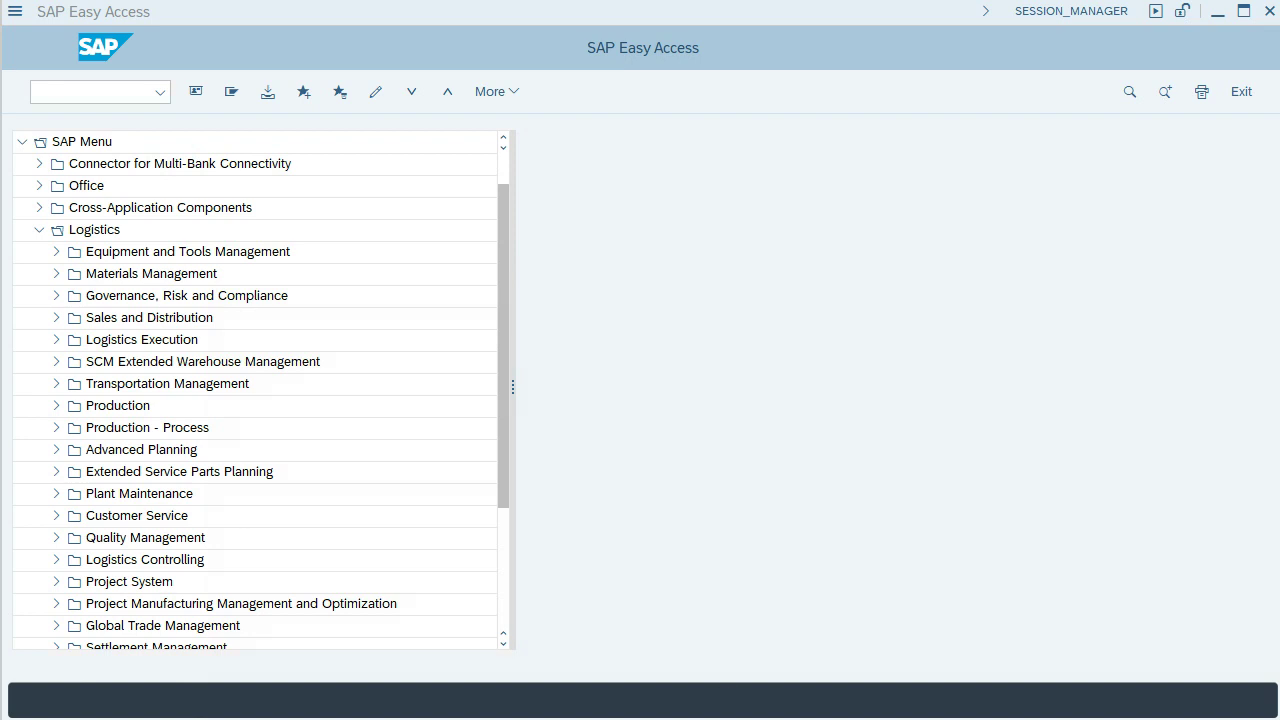
mouse_move(925, 700)
click(929, 675)
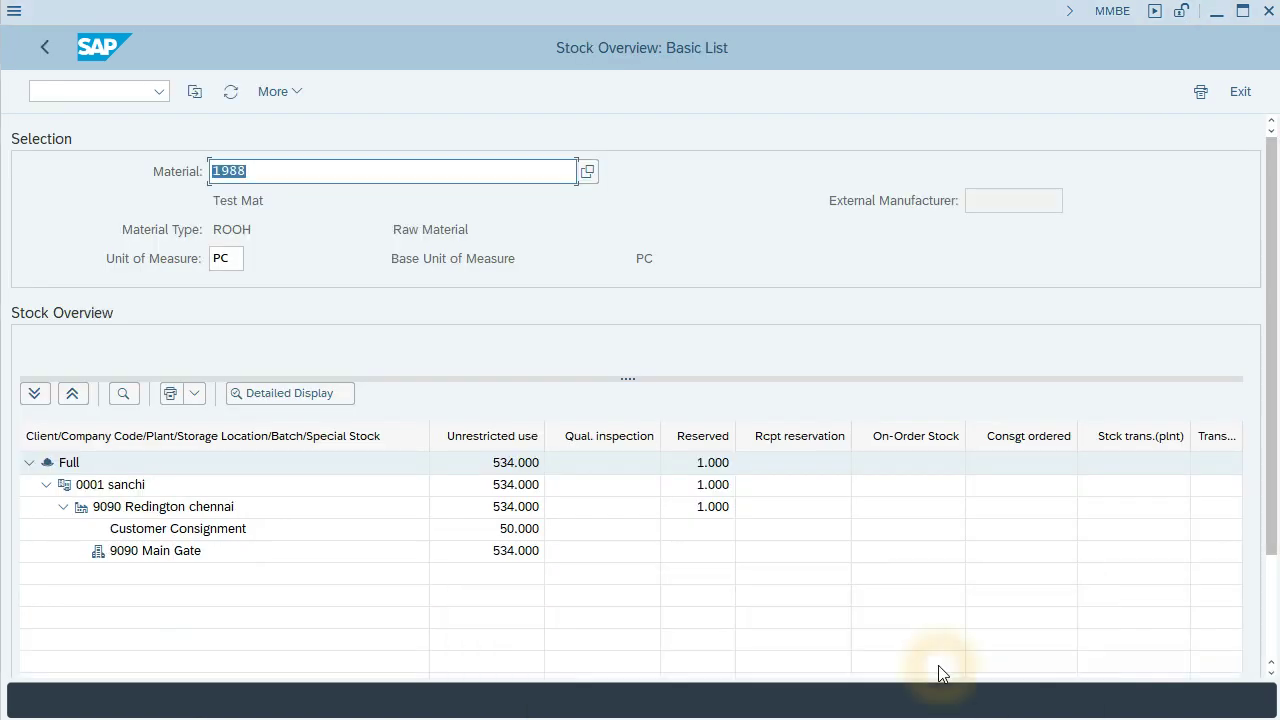
click(247, 165)
click(244, 264)
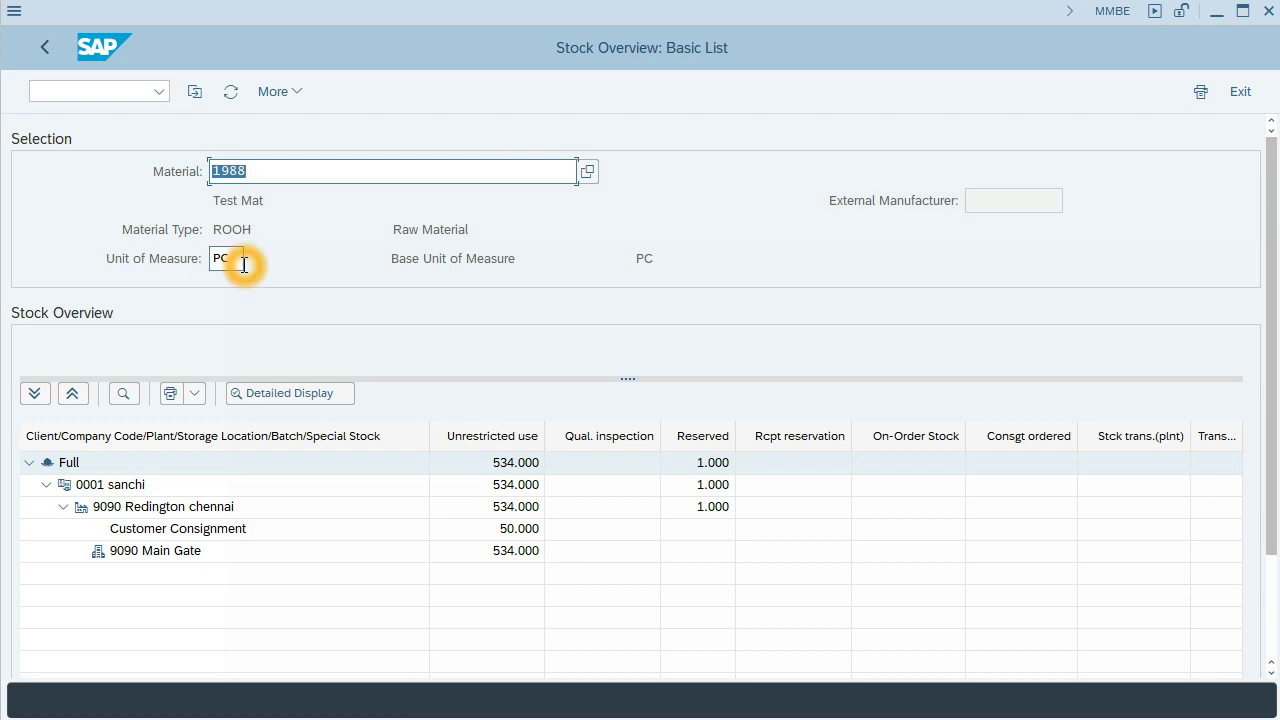
click(254, 166)
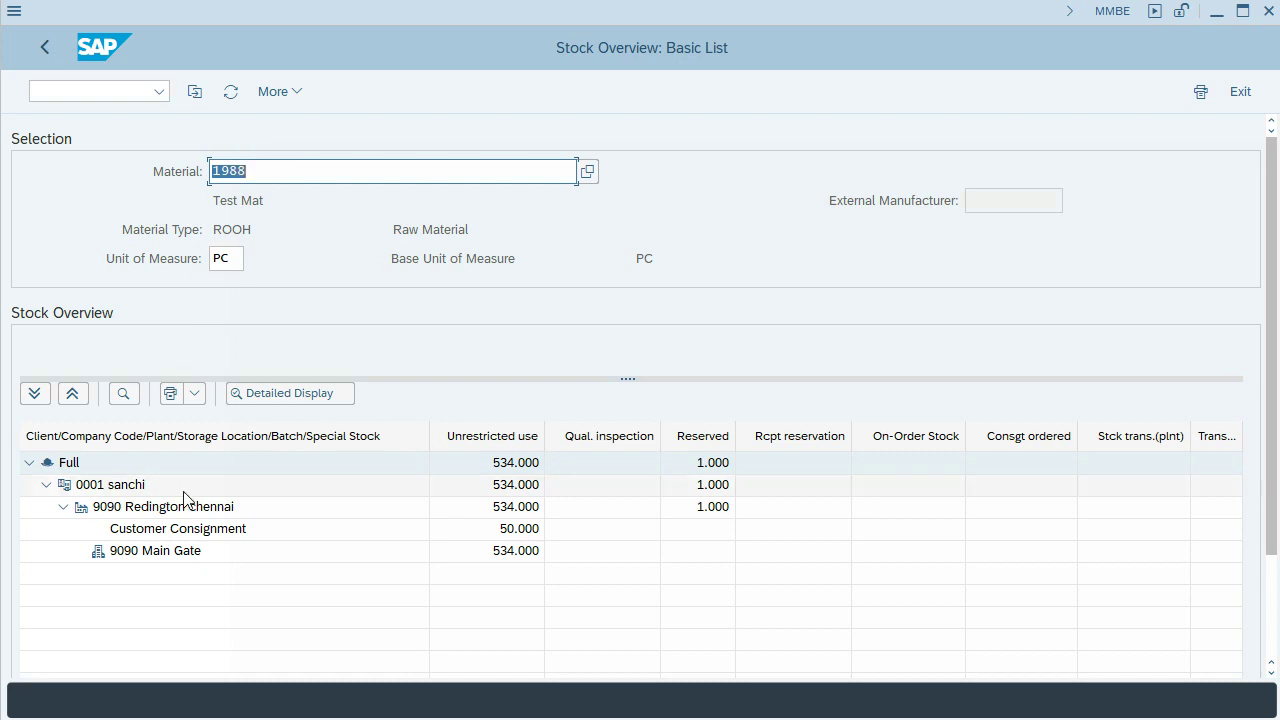
Step: Select the 9090 Main Gate and Customer Consignment stock rows in the stock overview
click(125, 510)
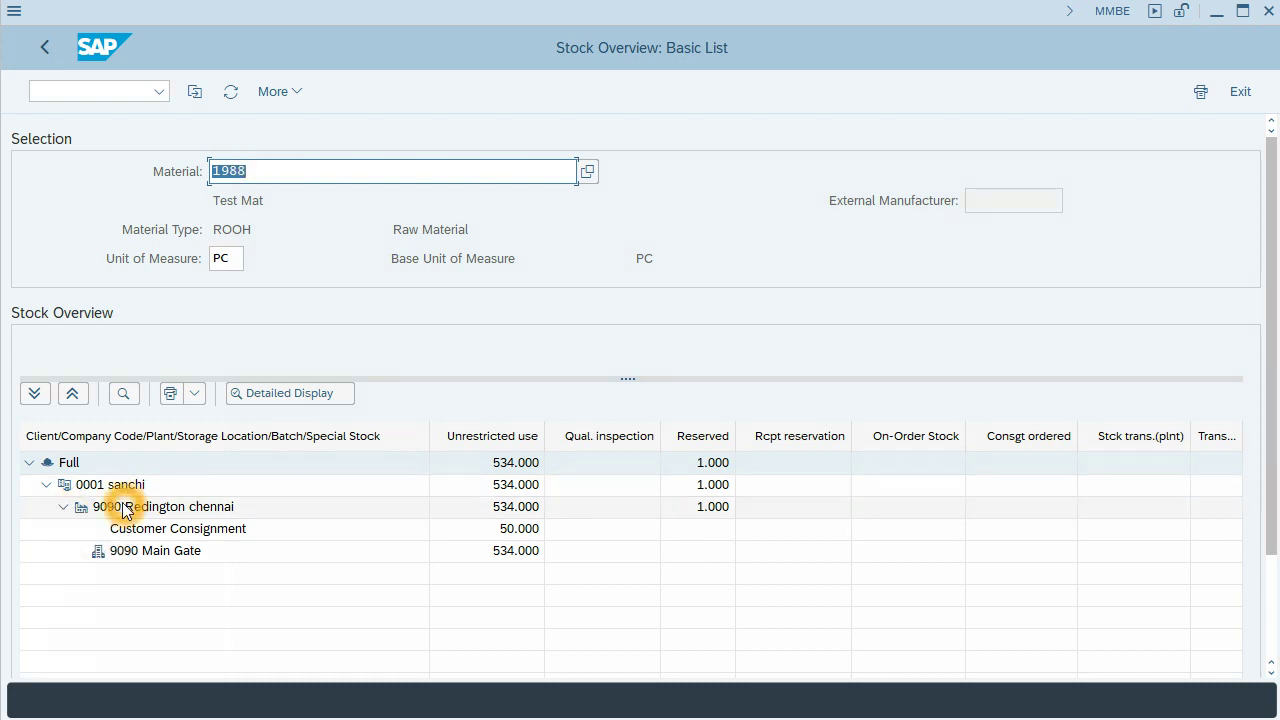
click(125, 510)
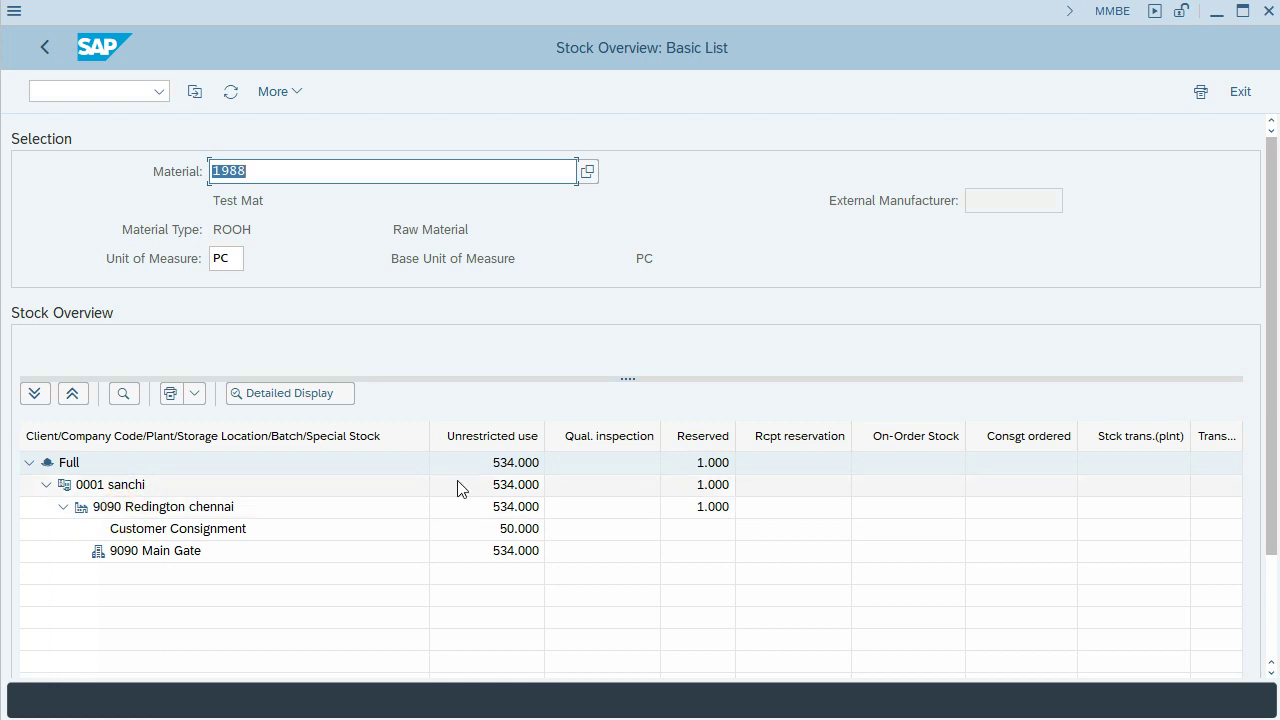
click(500, 433)
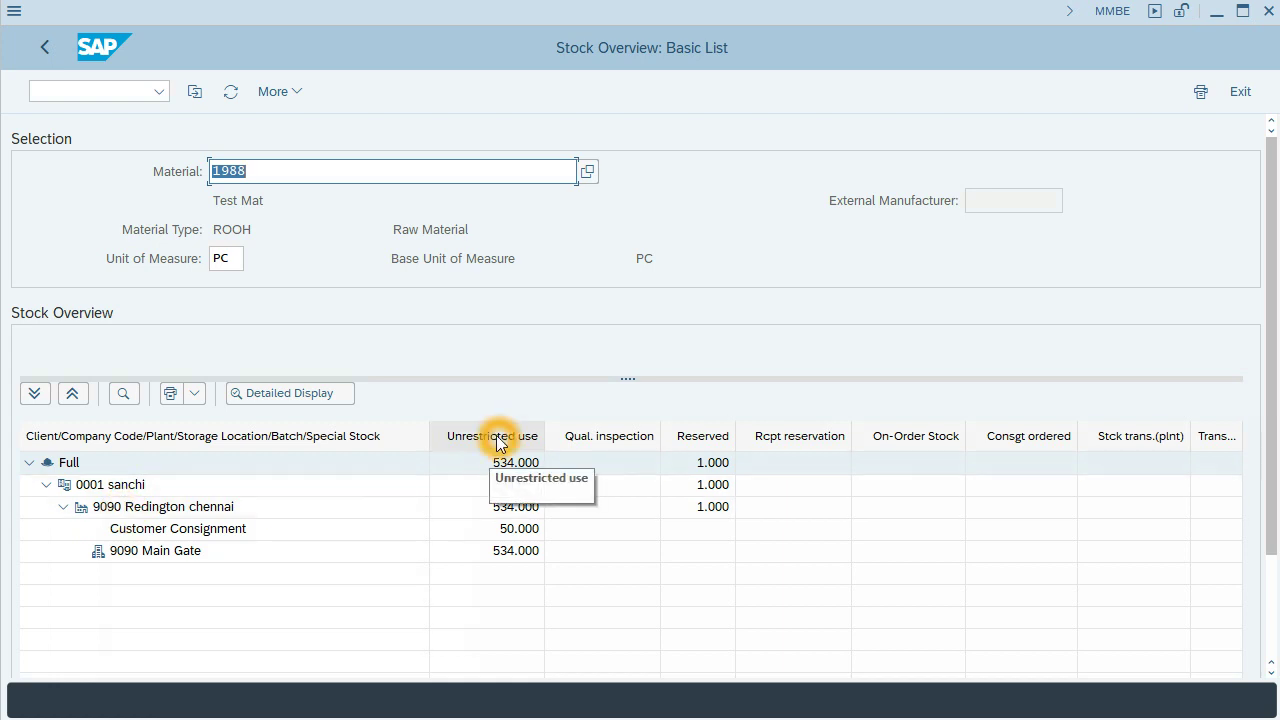
click(489, 551)
click(474, 530)
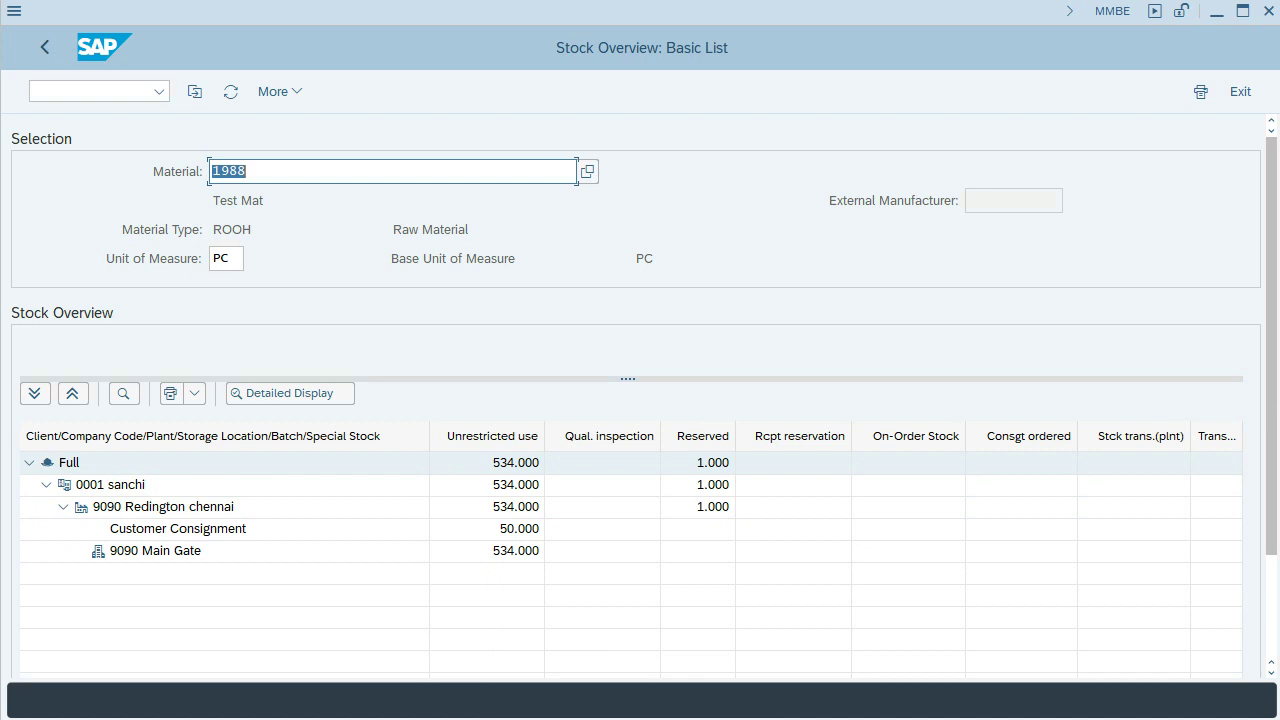
Step: Back in Easy Access, launch VA01 from Sales and Distribution > Sales > Order
click(788, 634)
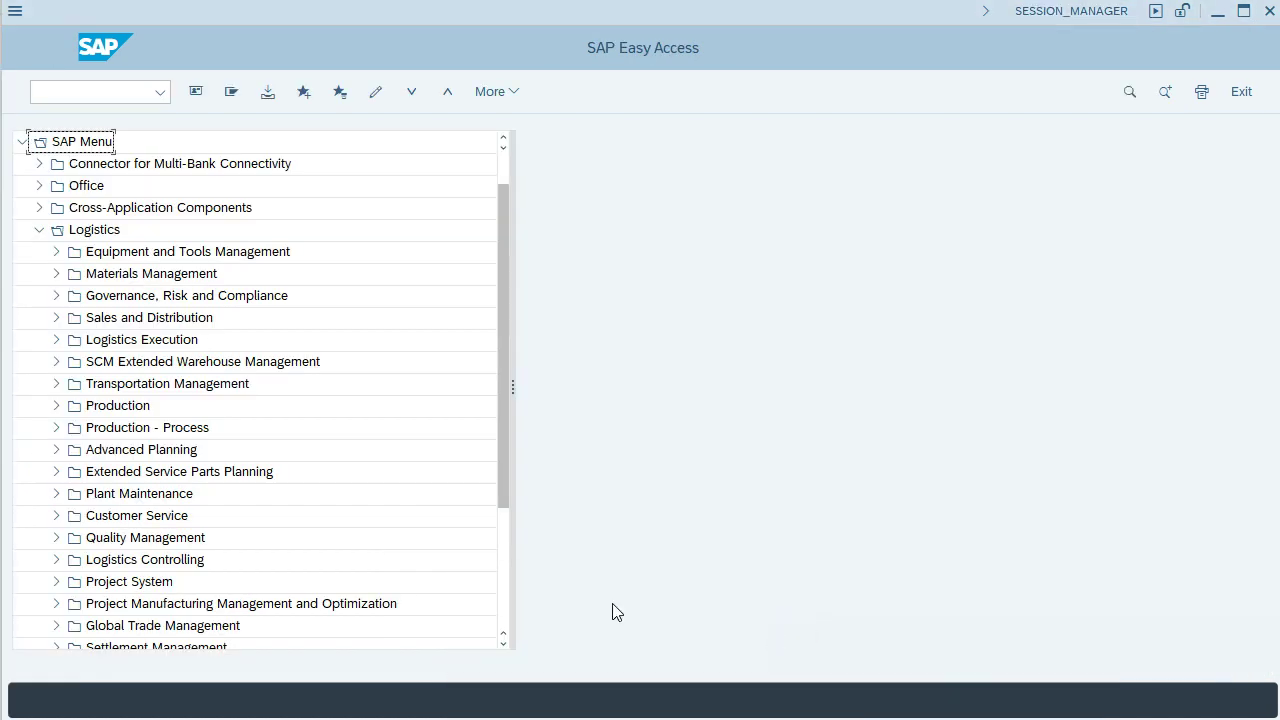
click(56, 318)
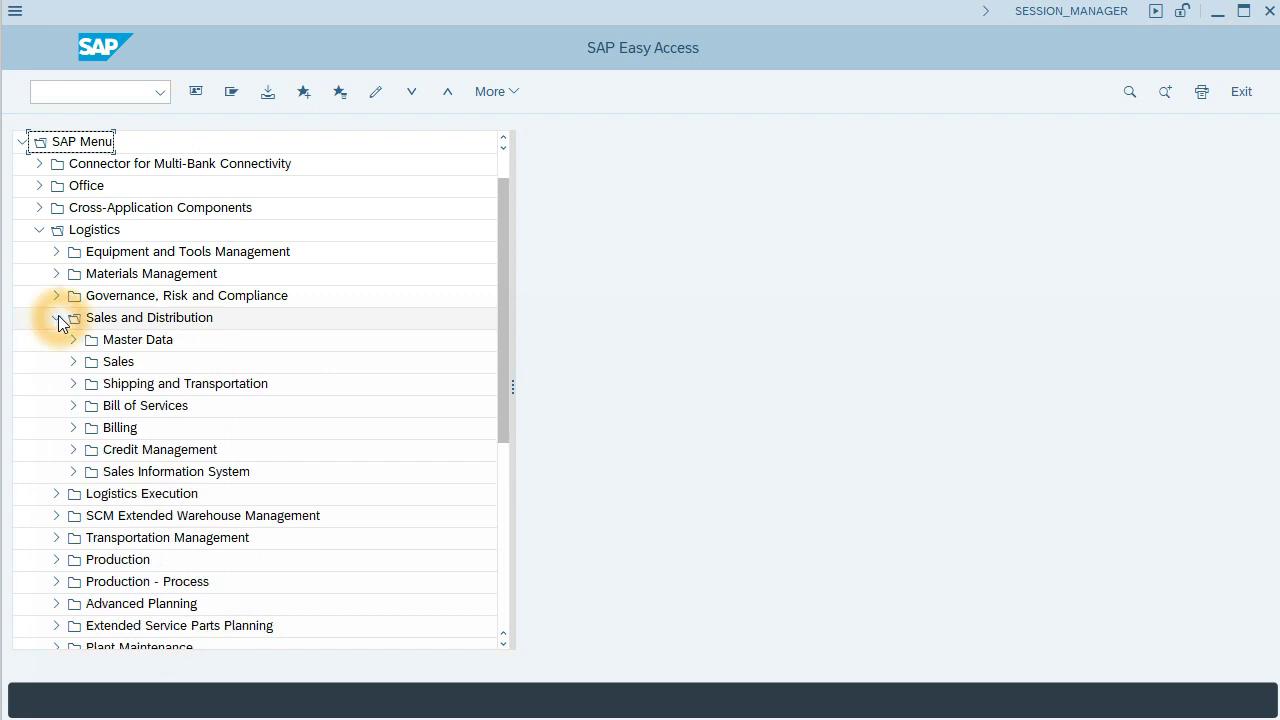
click(75, 364)
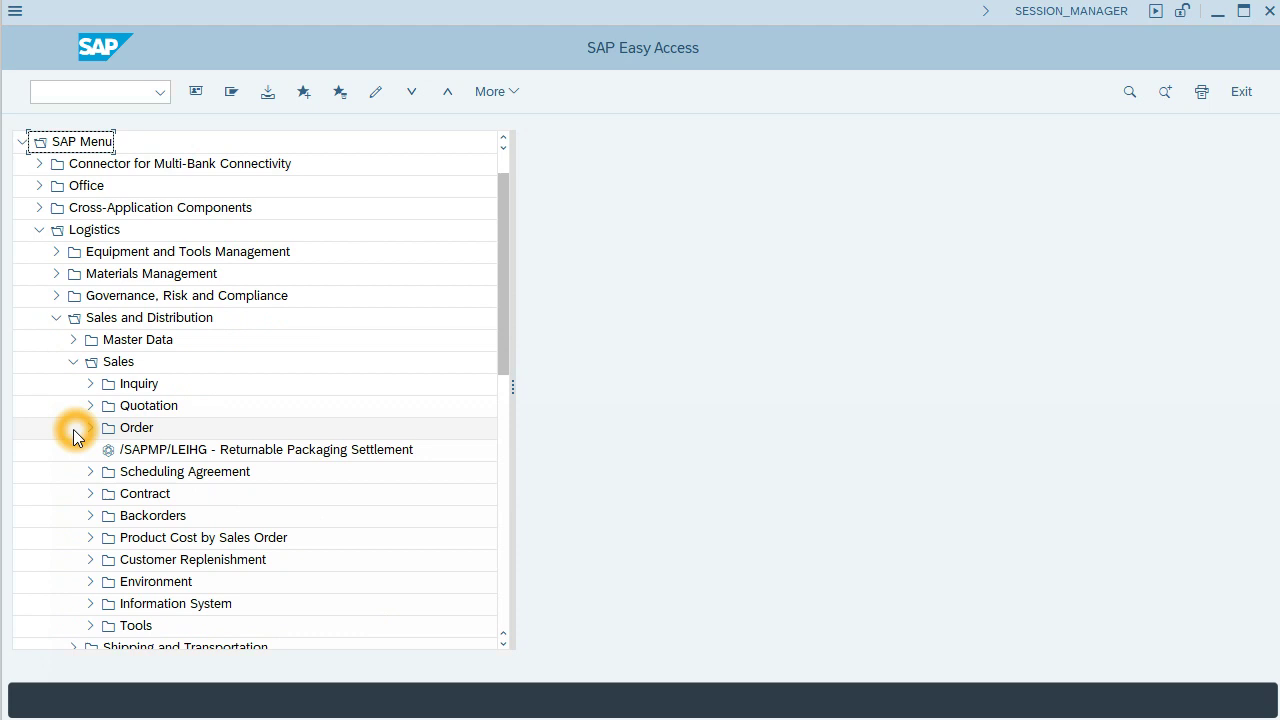
click(89, 430)
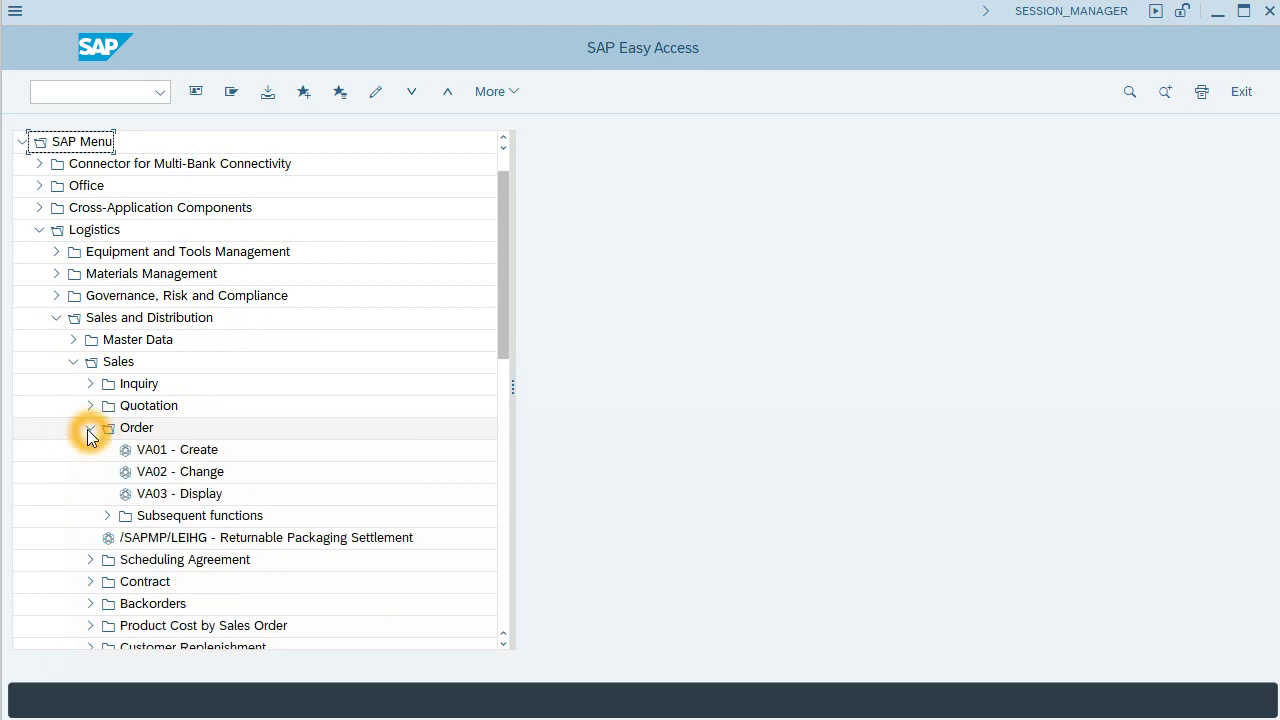
click(143, 450)
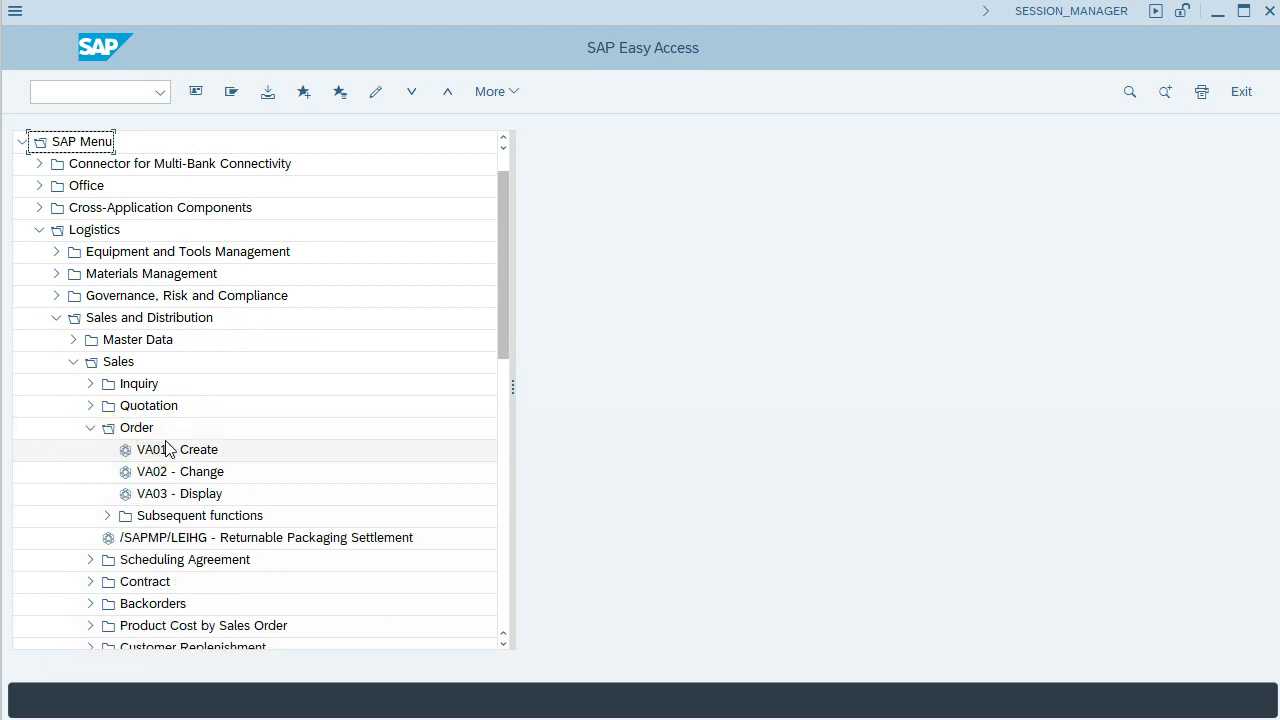
double_click(153, 456)
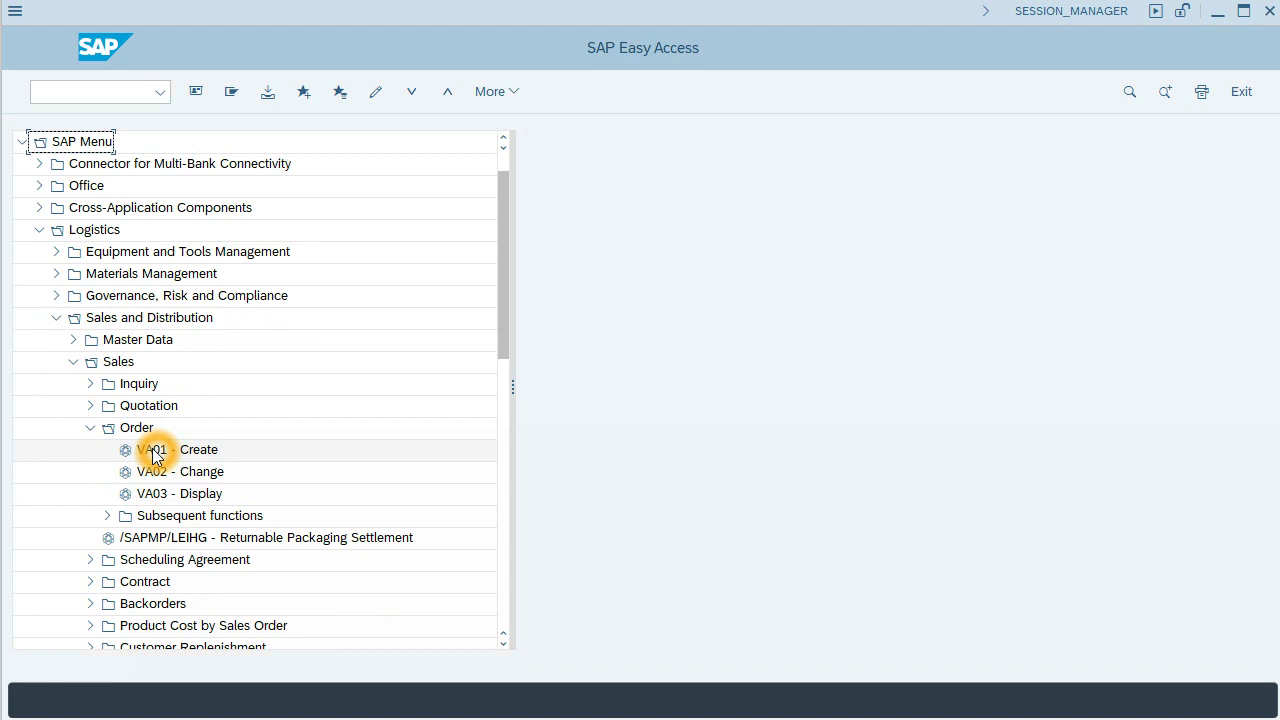
double_click(170, 456)
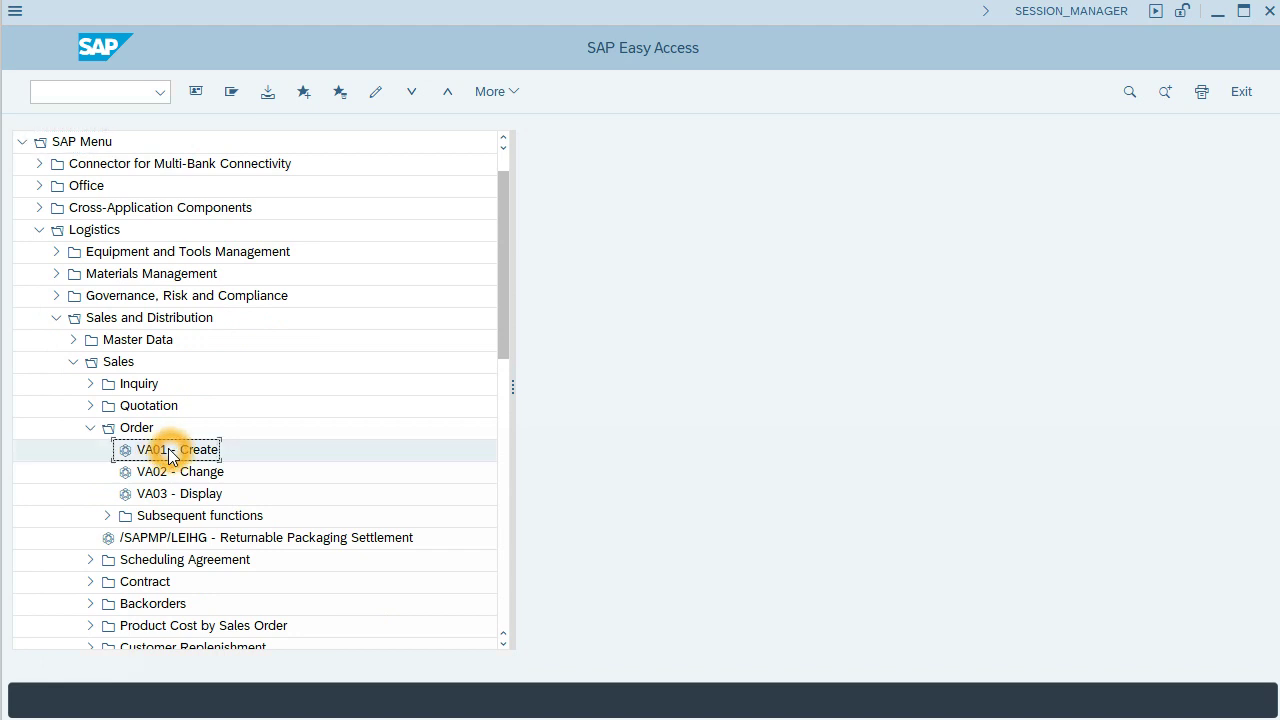
double_click(168, 452)
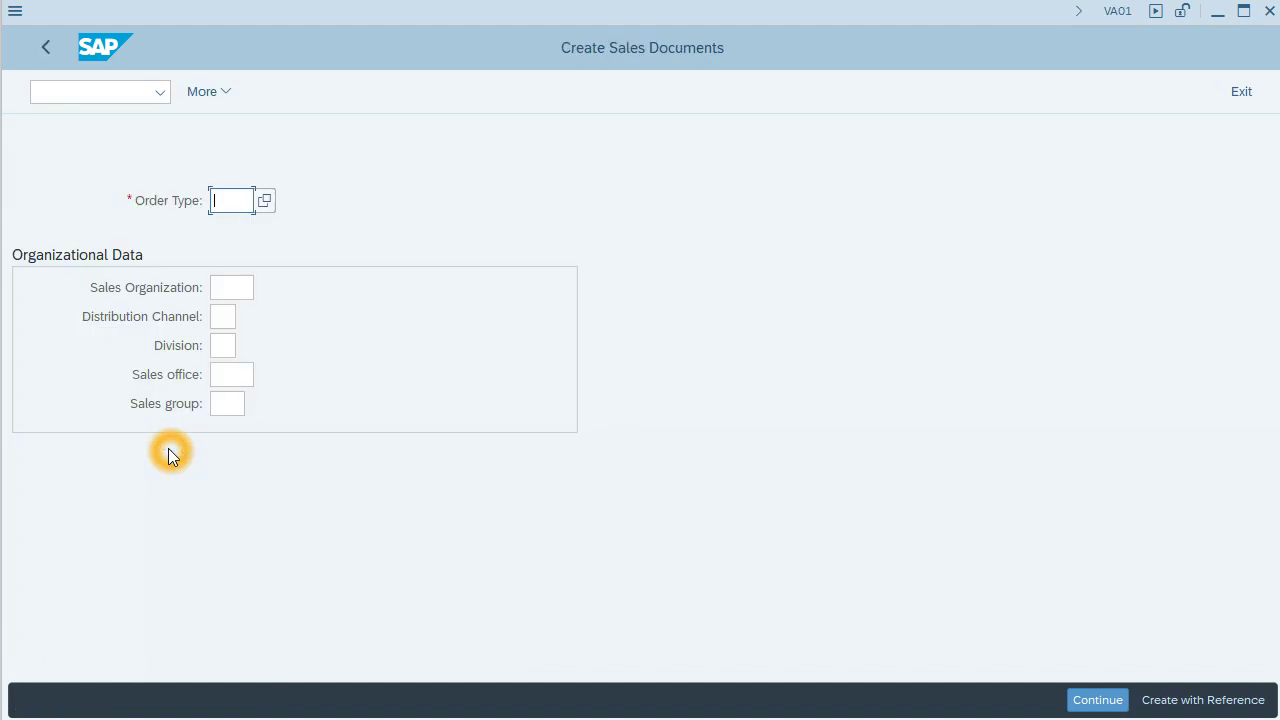
Step: Choose KB Consignment Fill-up as the order type from the search help
click(236, 205)
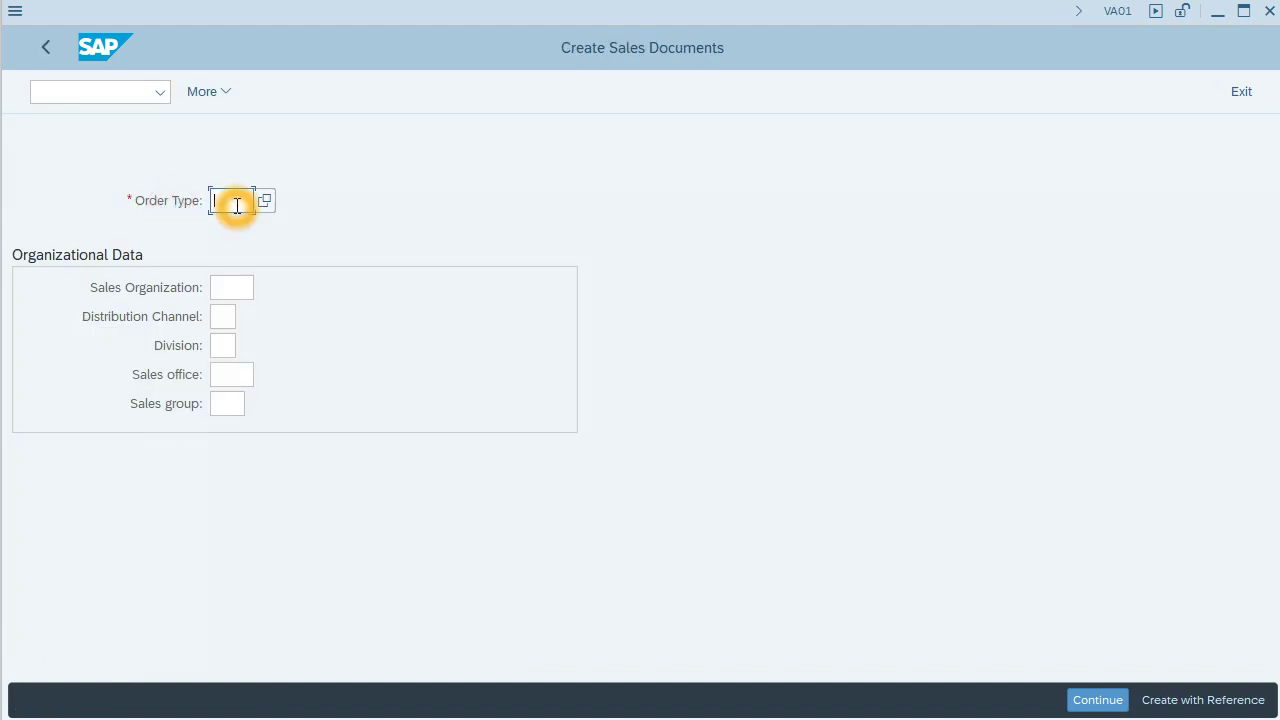
click(266, 202)
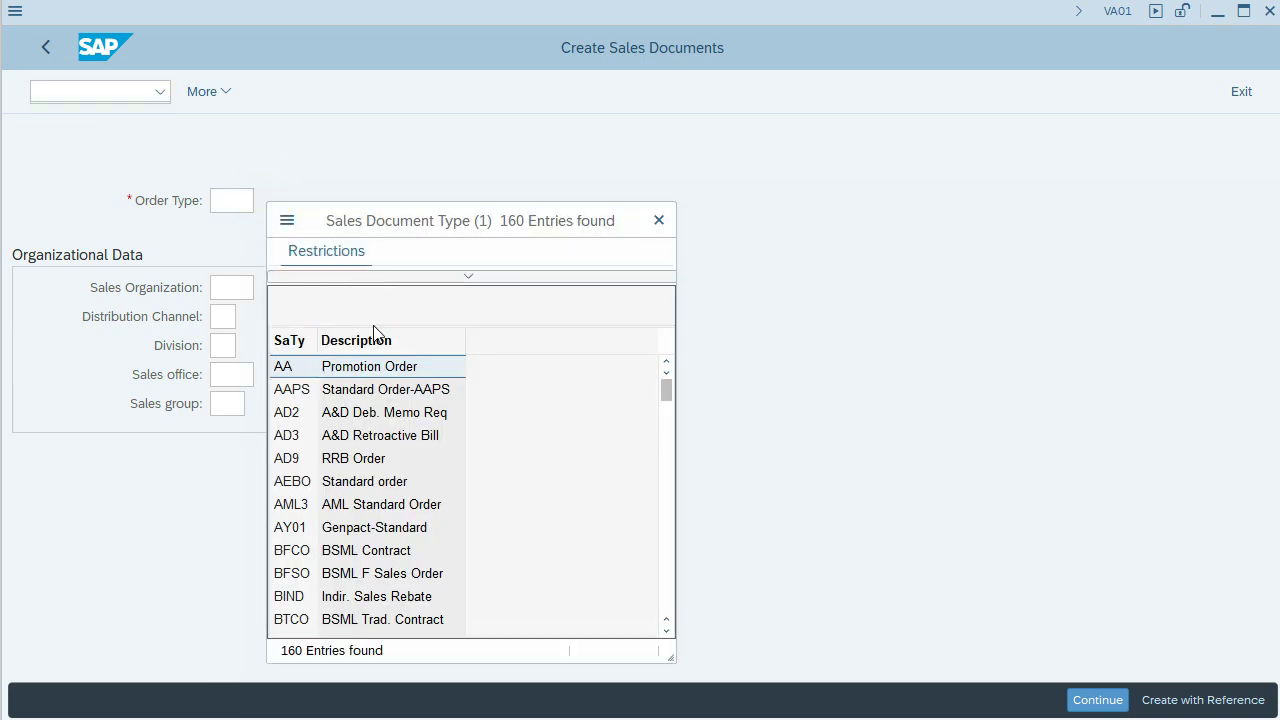
scroll(388, 392, down, 5)
scroll(388, 392, down, 13)
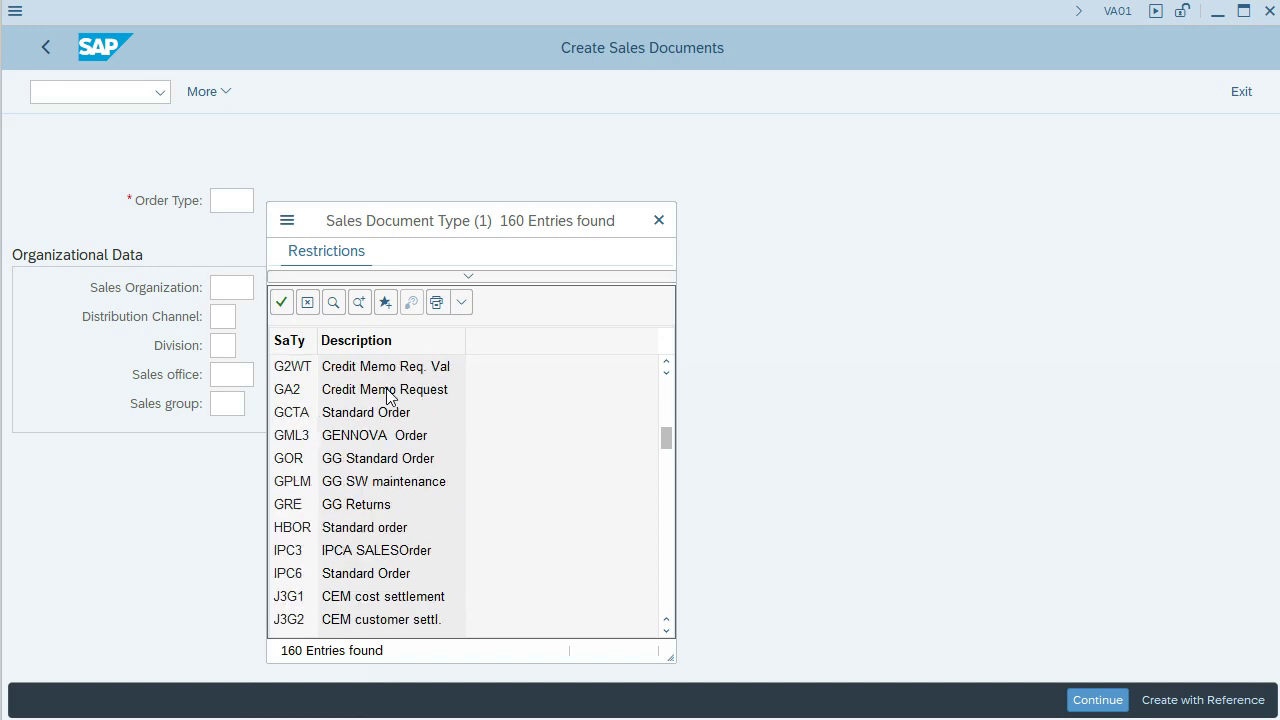
scroll(388, 396, down, 3)
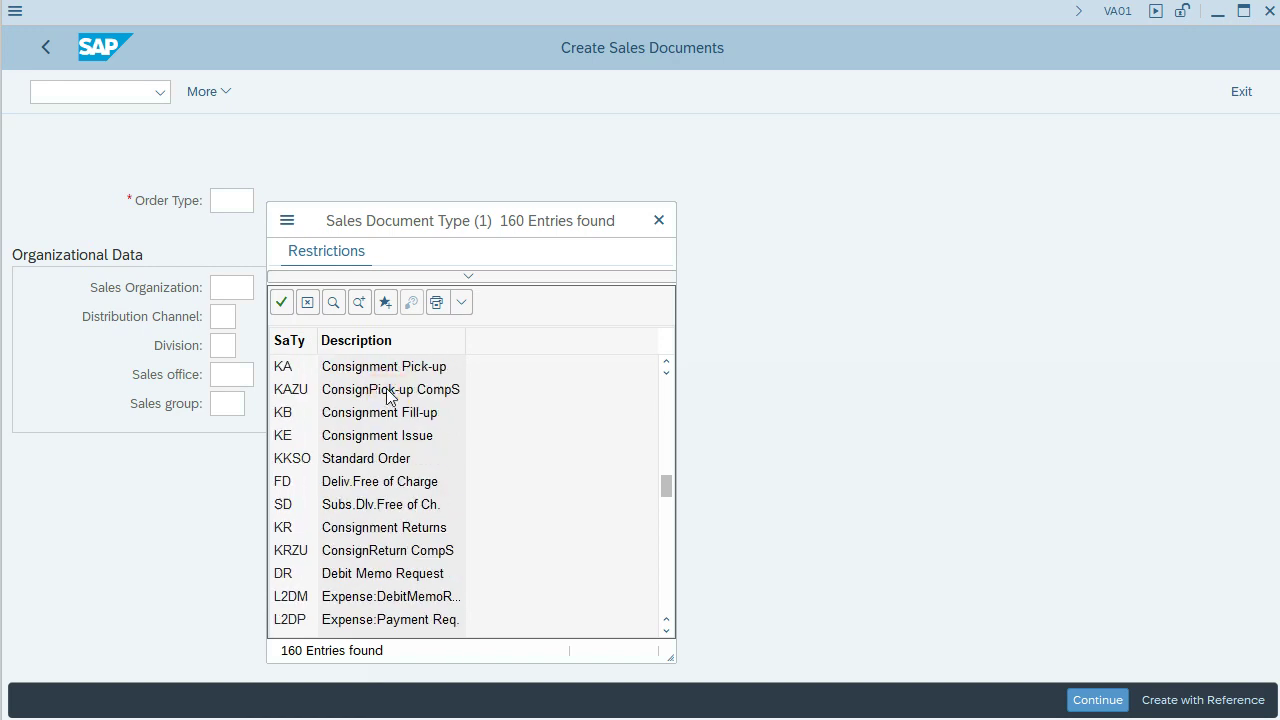
click(388, 396)
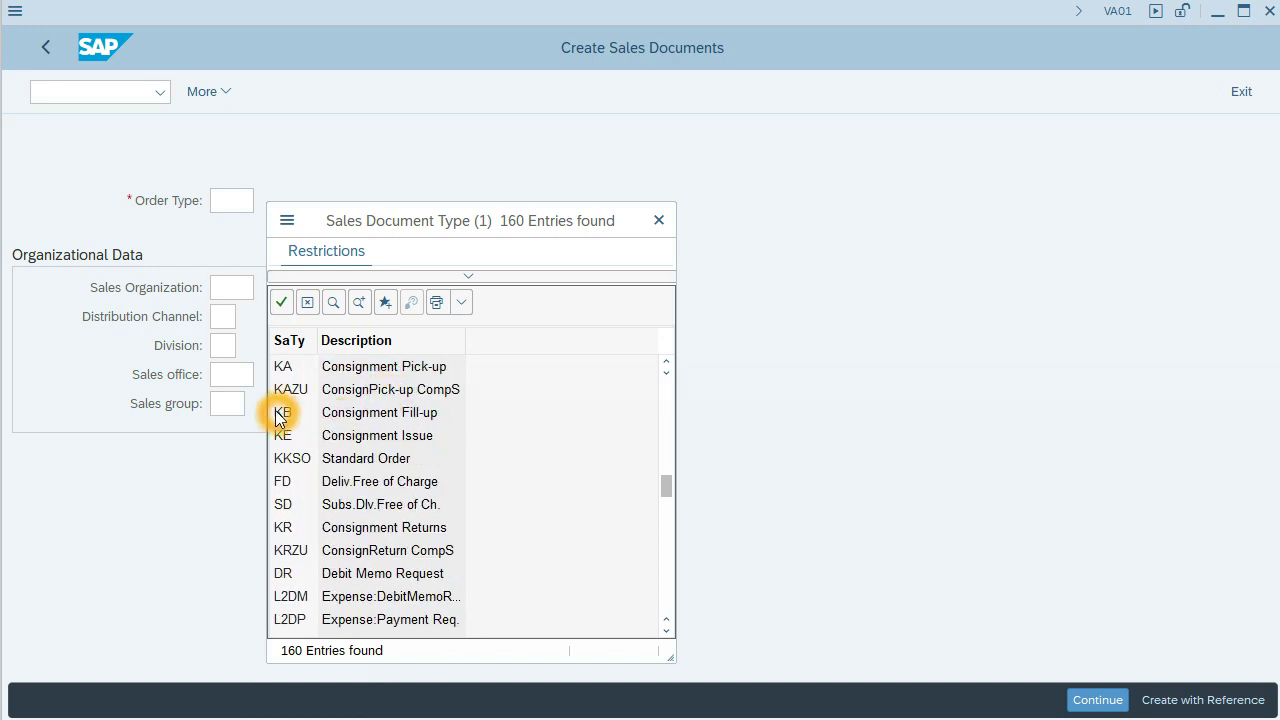
click(345, 418)
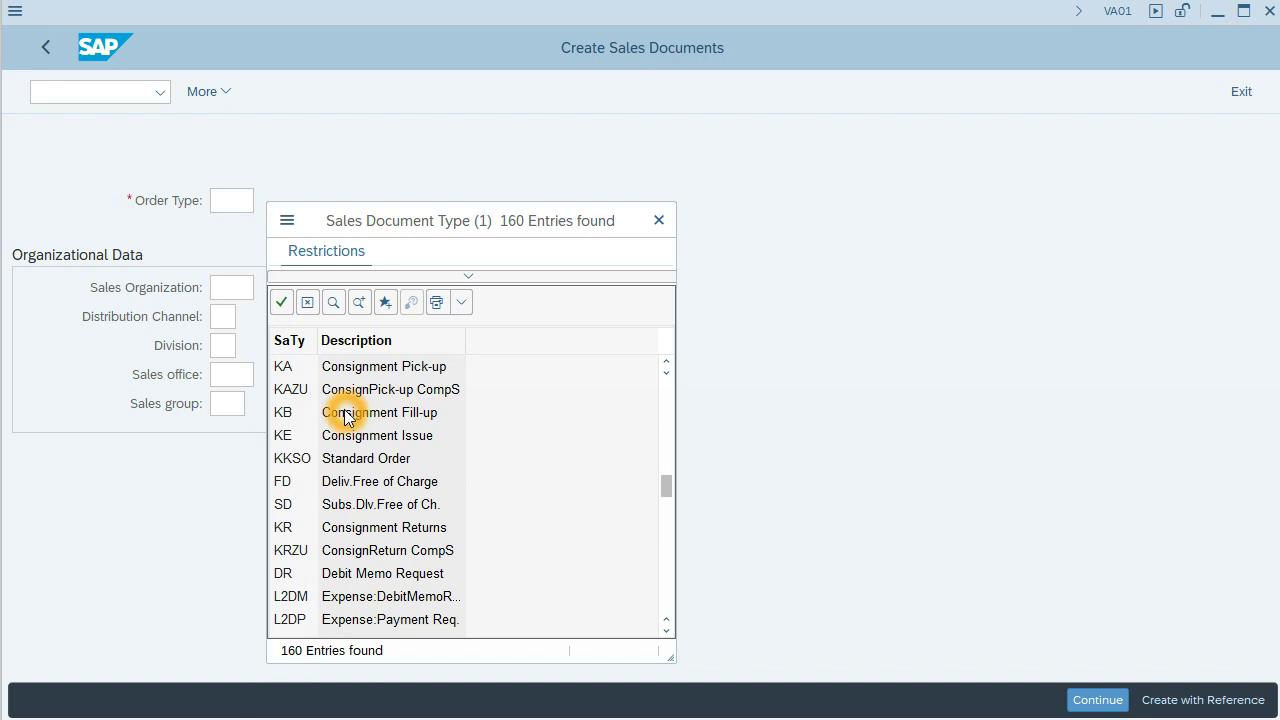
double_click(345, 418)
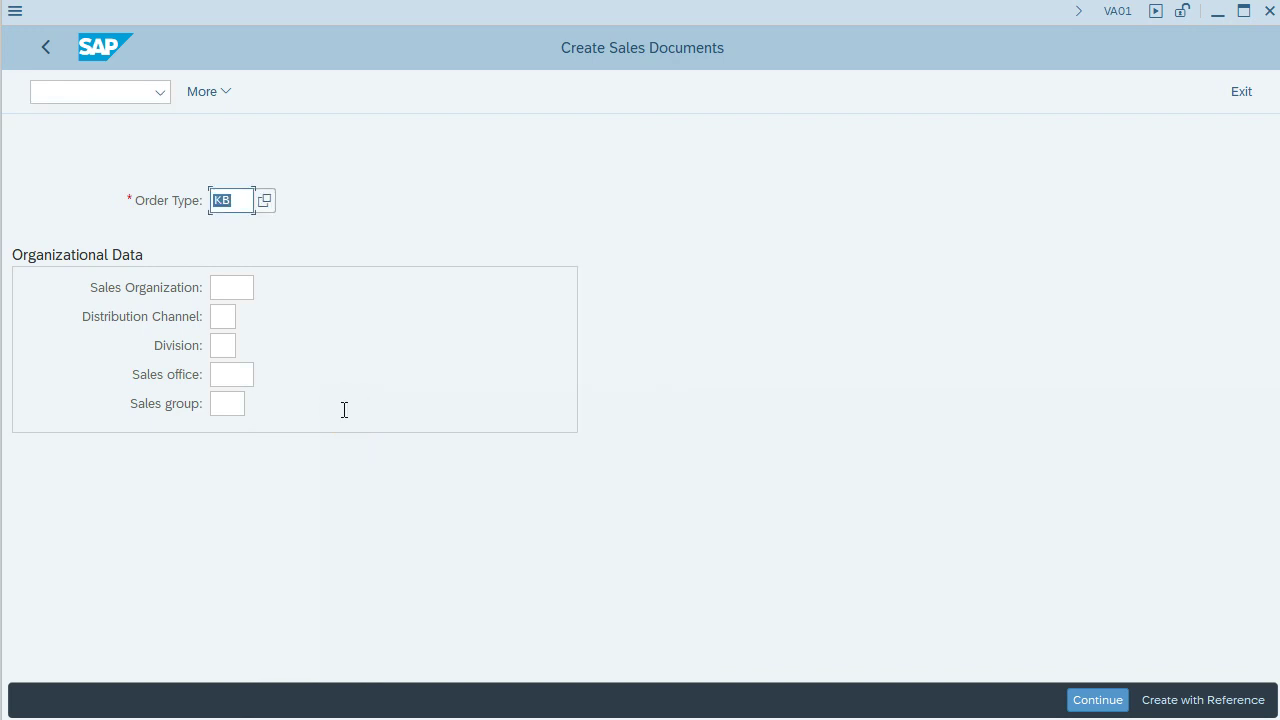
Step: Enter Sales Organization 2000, Distribution Channel 10 and Division 00
click(230, 284)
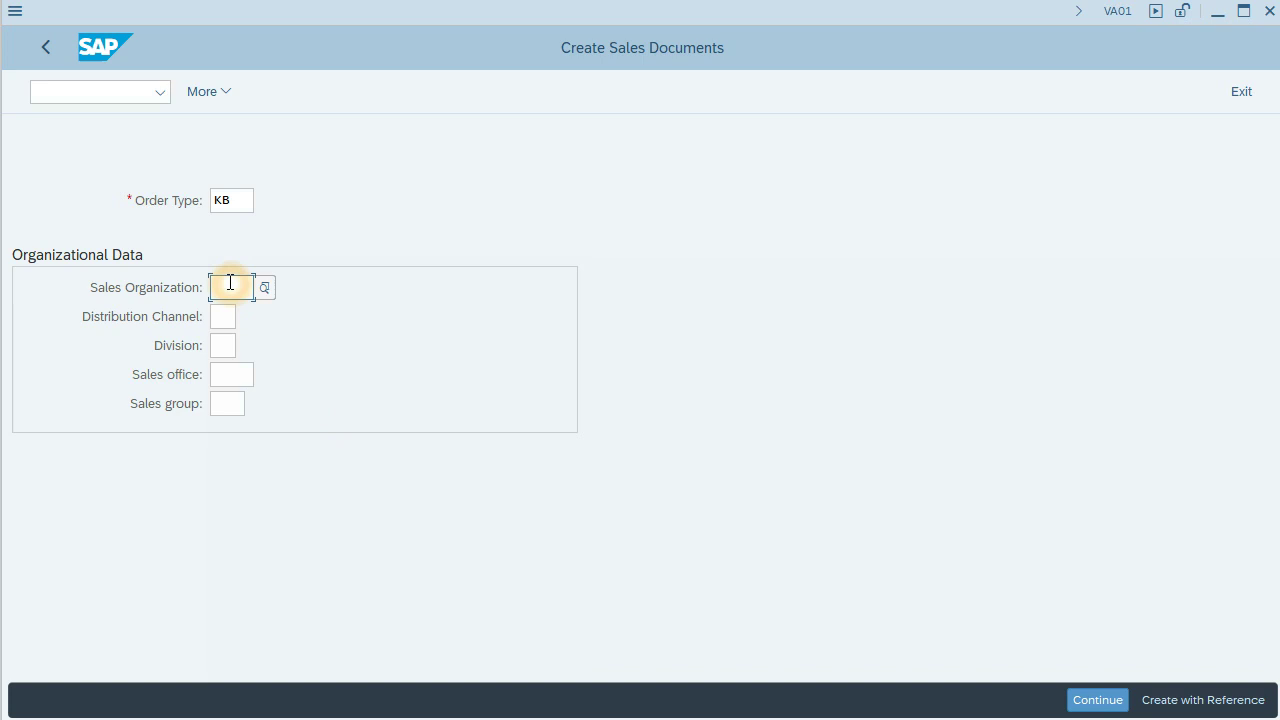
text(2000)
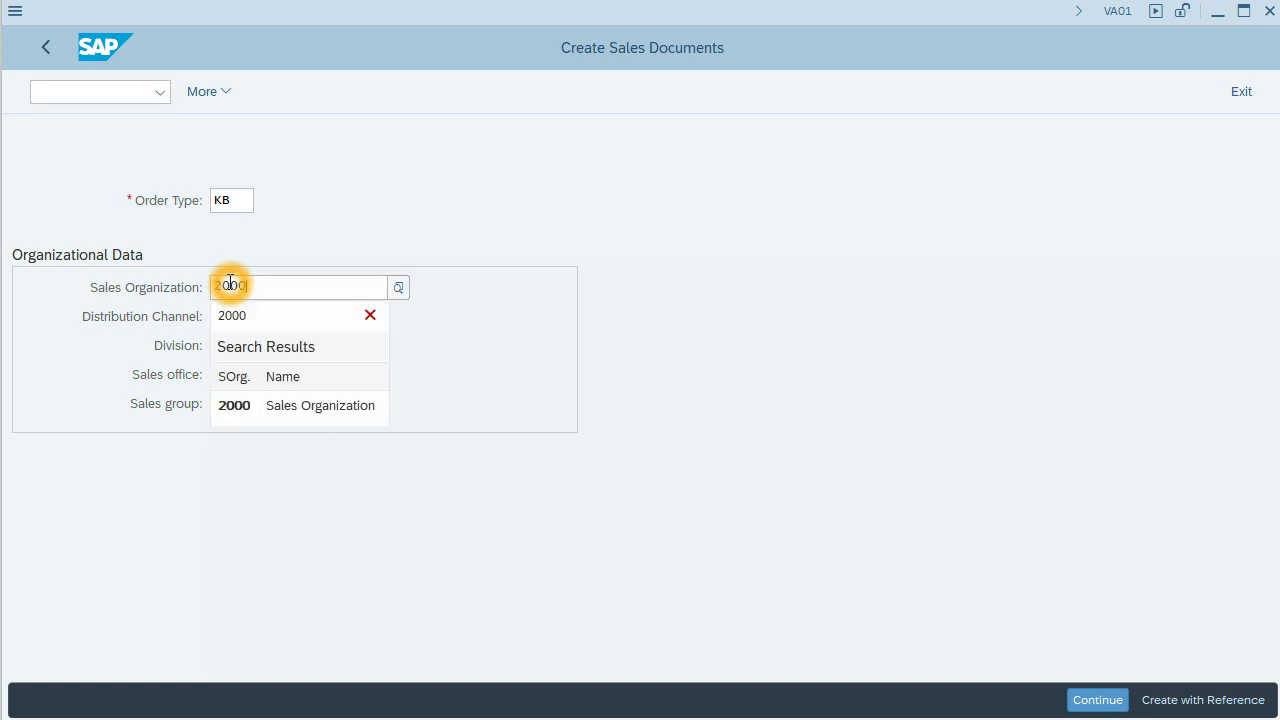
click(253, 324)
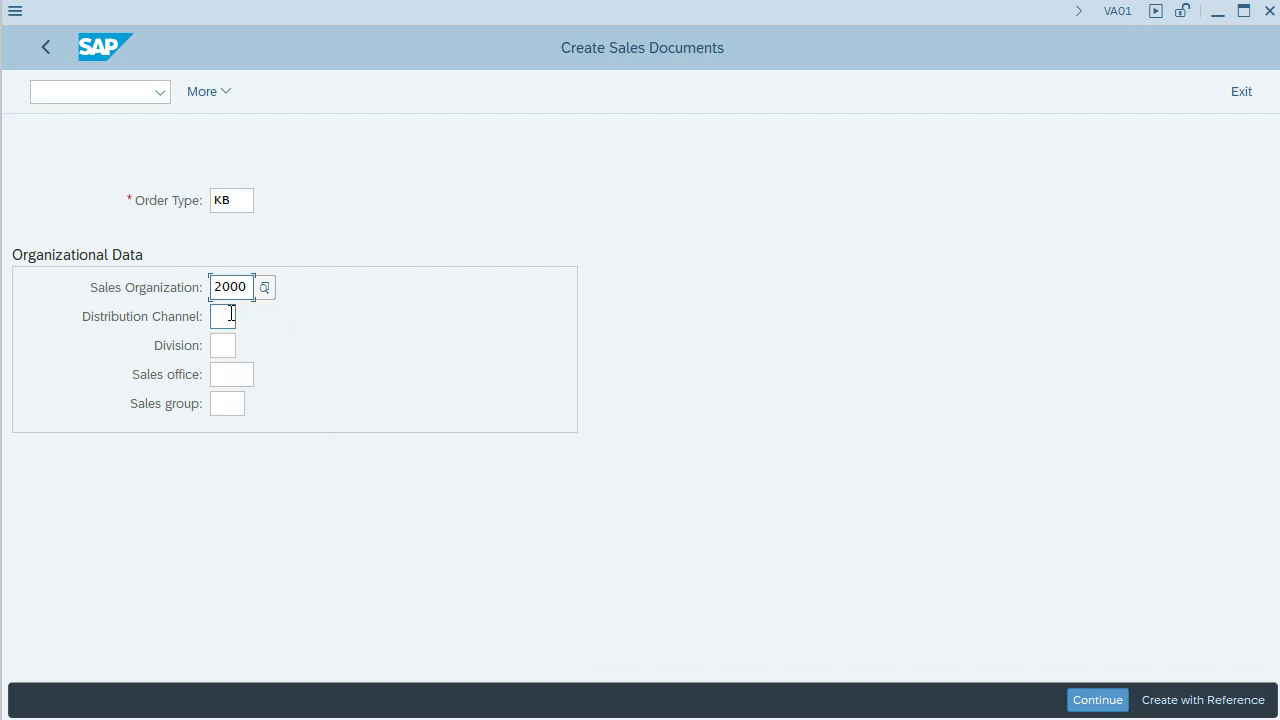
click(224, 316)
text(10)
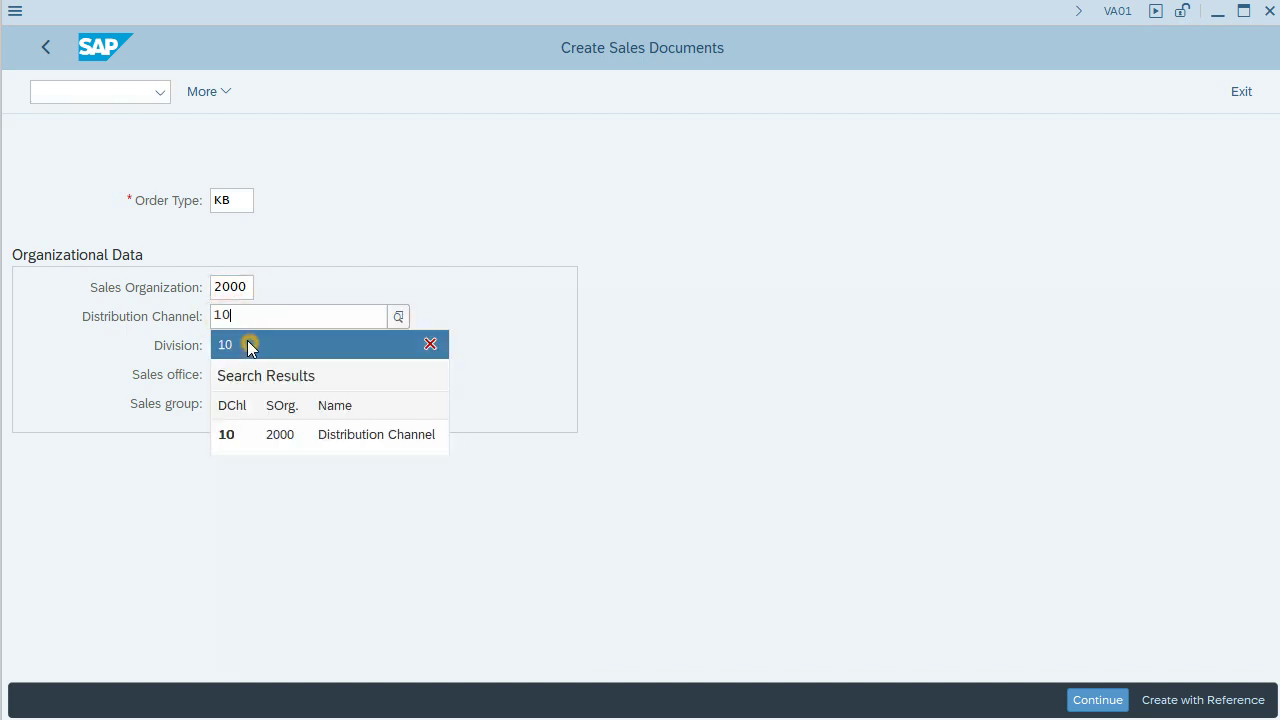
click(245, 344)
click(233, 346)
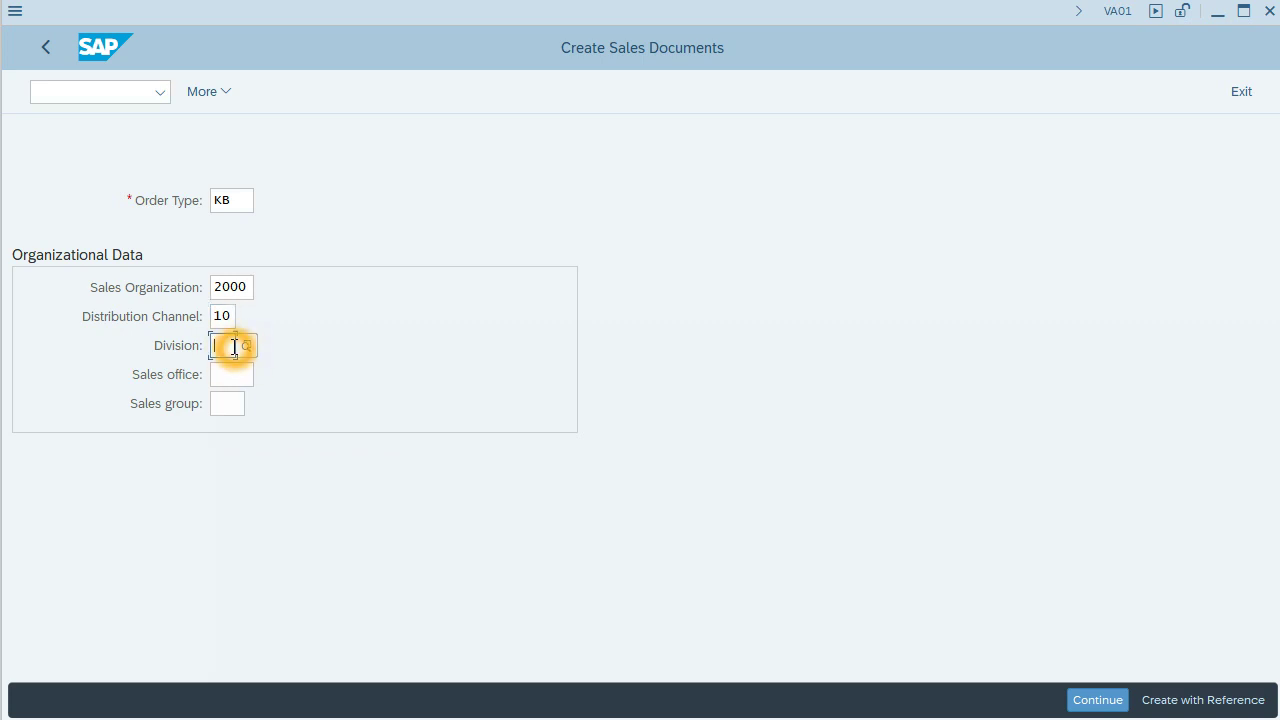
text(00)
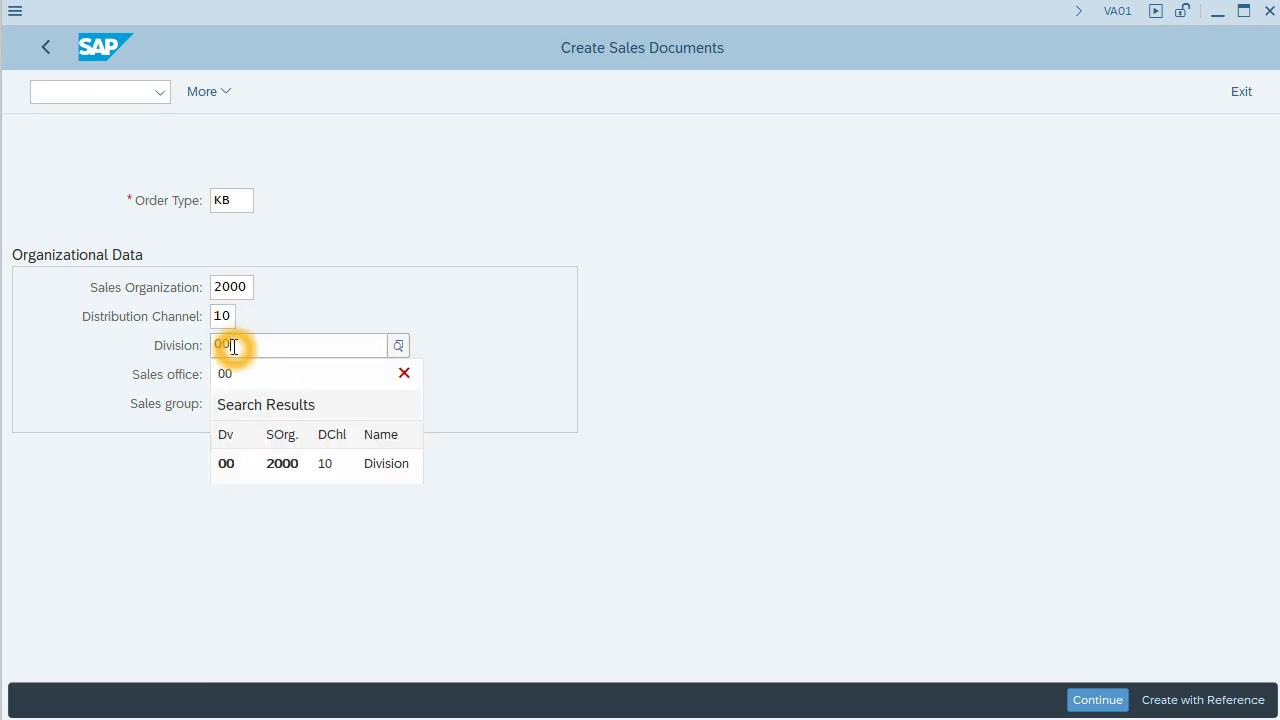
click(249, 371)
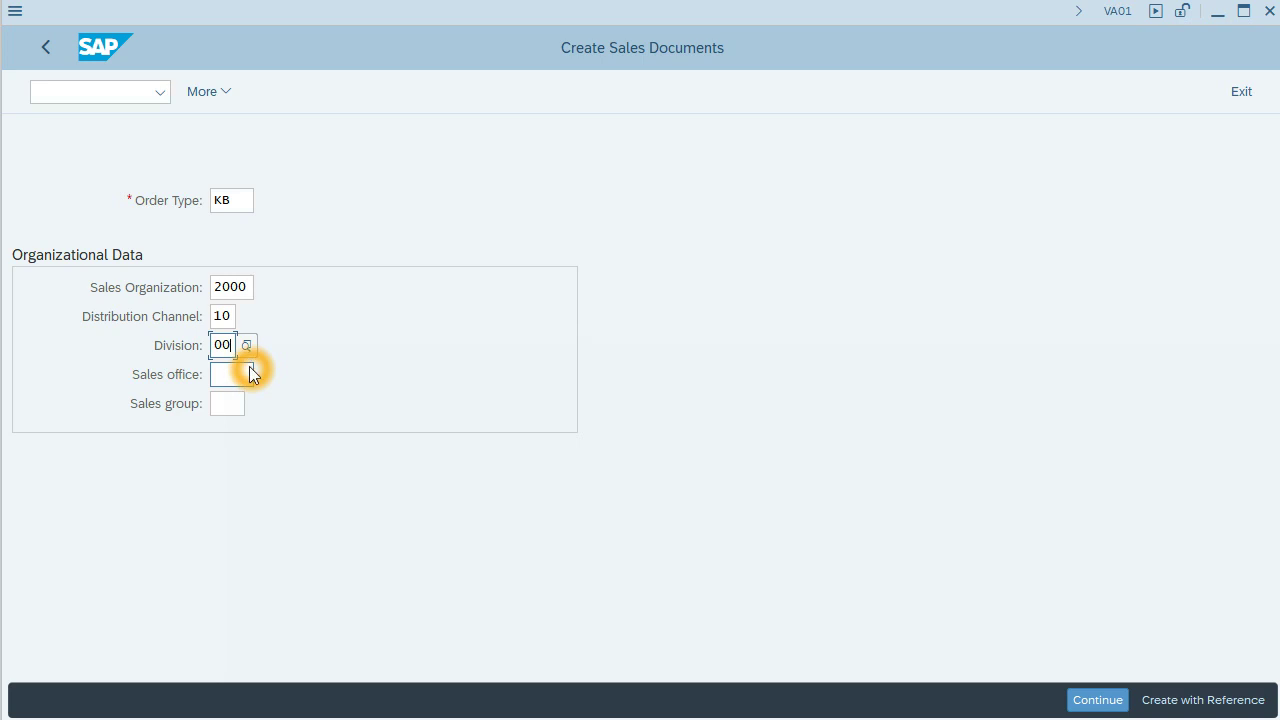
Step: Open the fill-up order and enter the customer as sold-to and ship-to, with reference 'consignment'
key(Return)
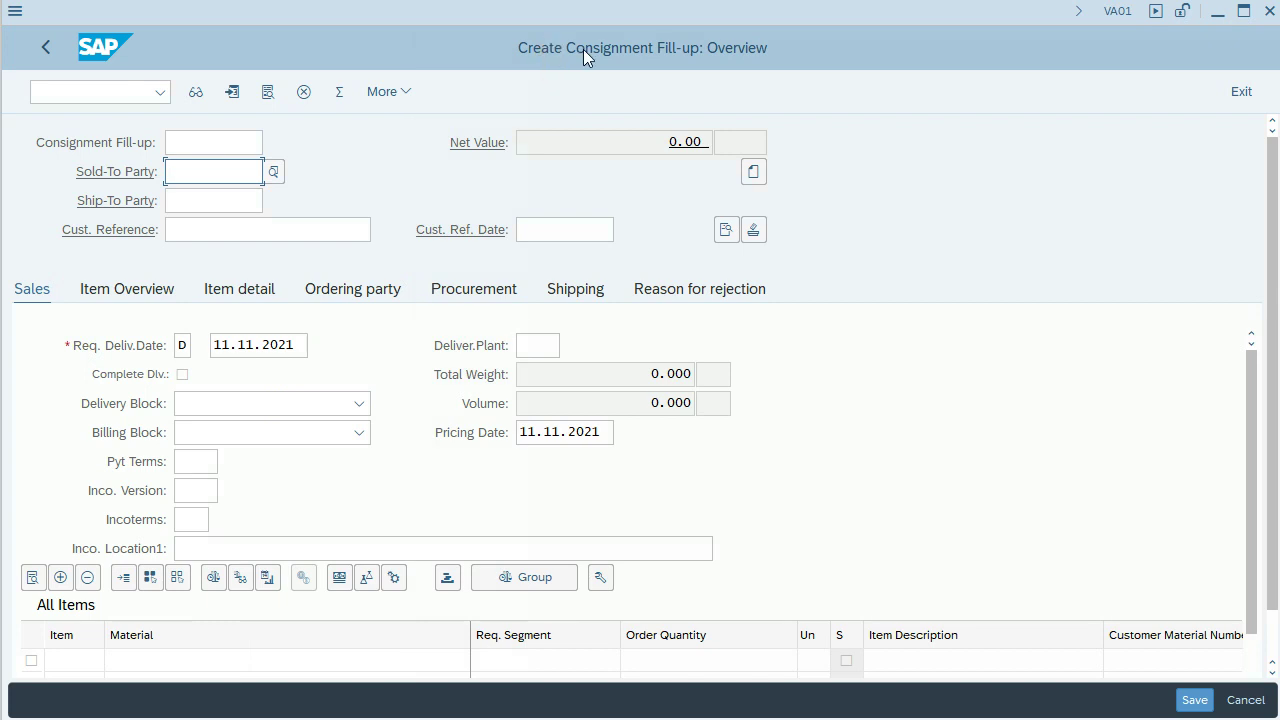
click(205, 172)
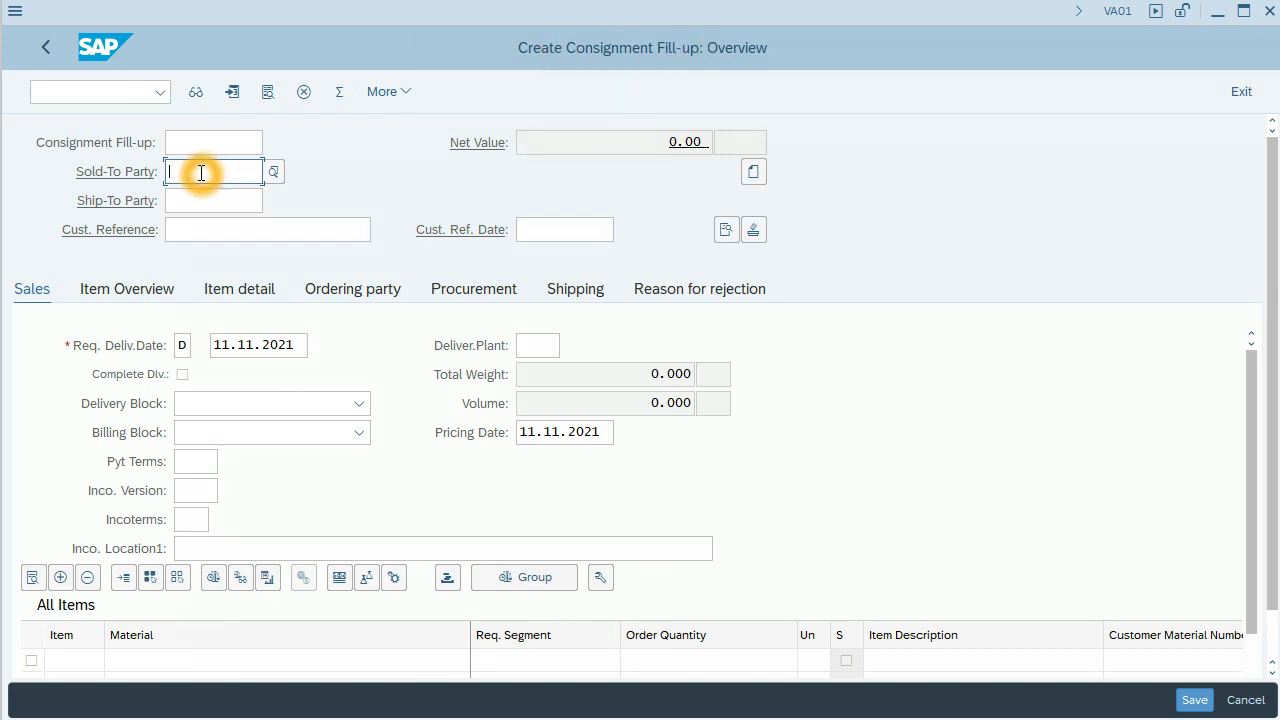
text(6)
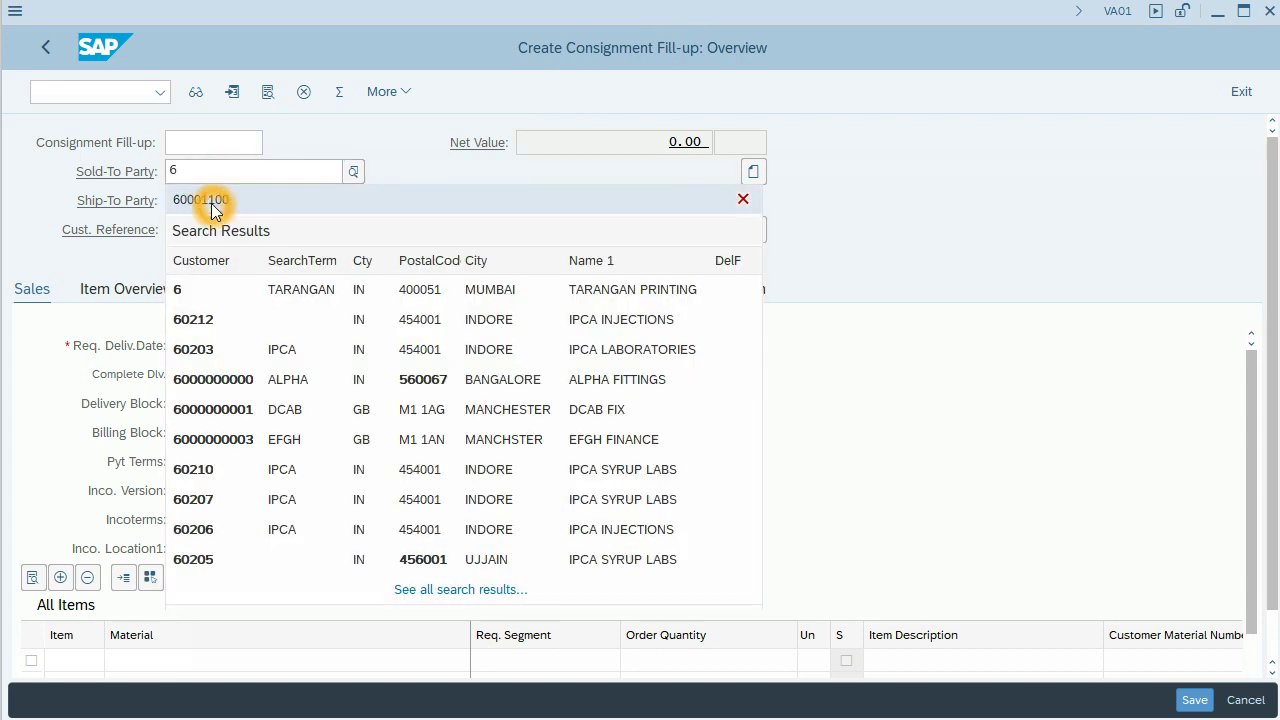
click(210, 207)
click(204, 201)
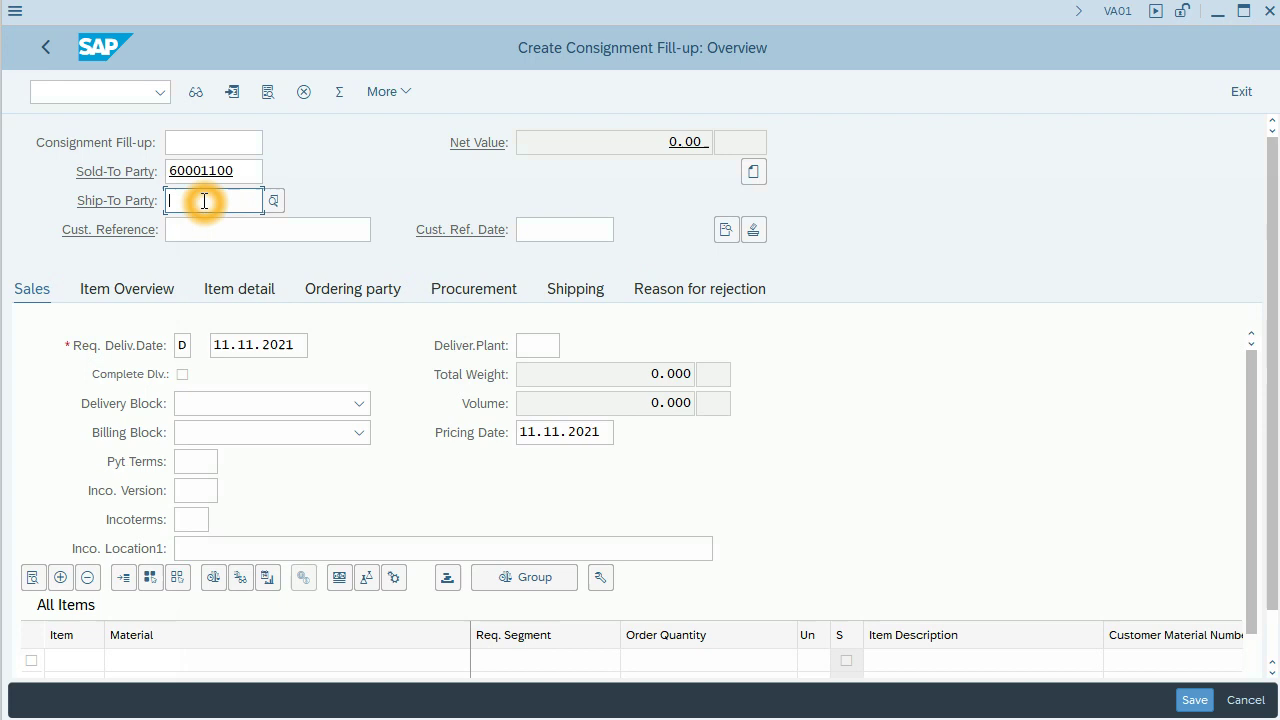
text(6)
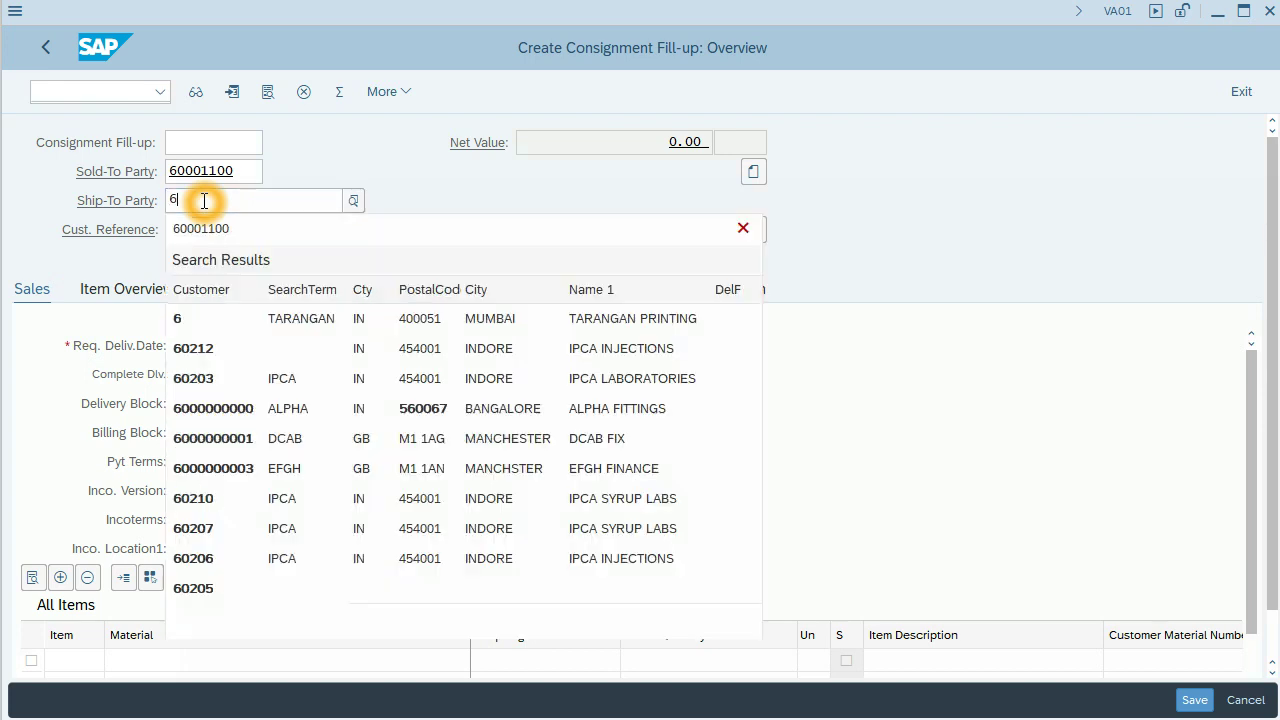
click(219, 228)
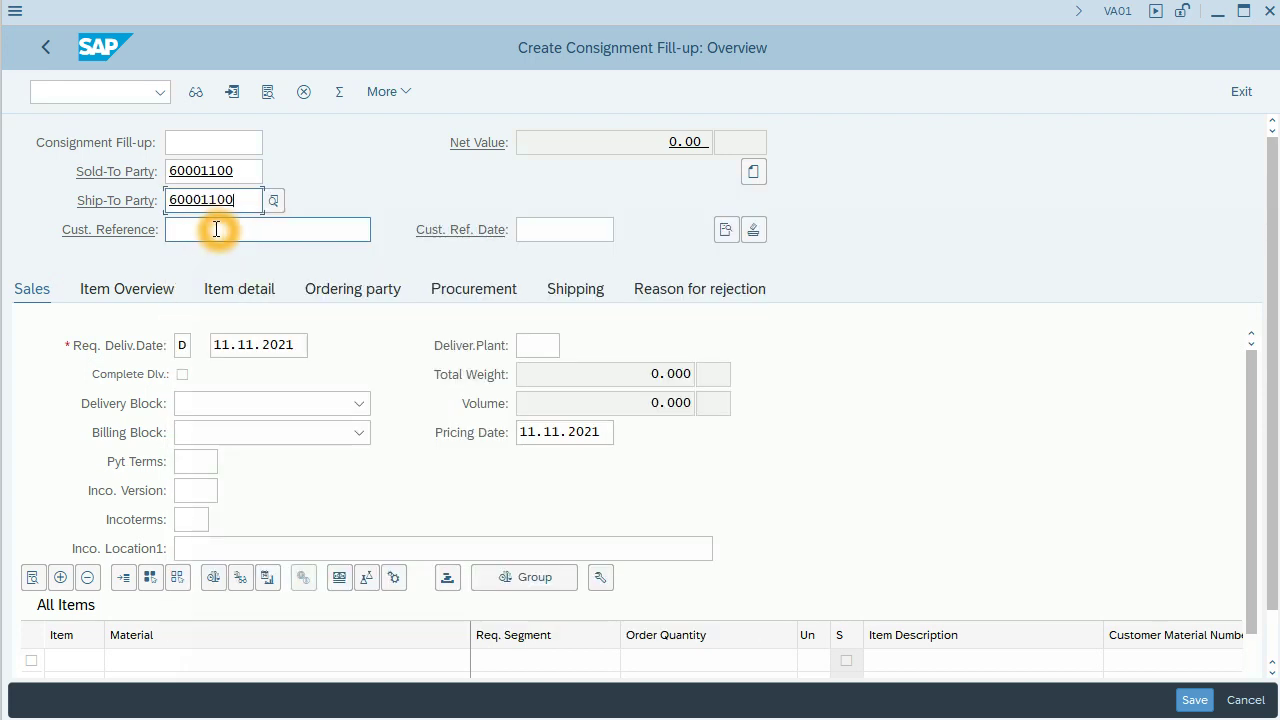
click(215, 230)
text(cu)
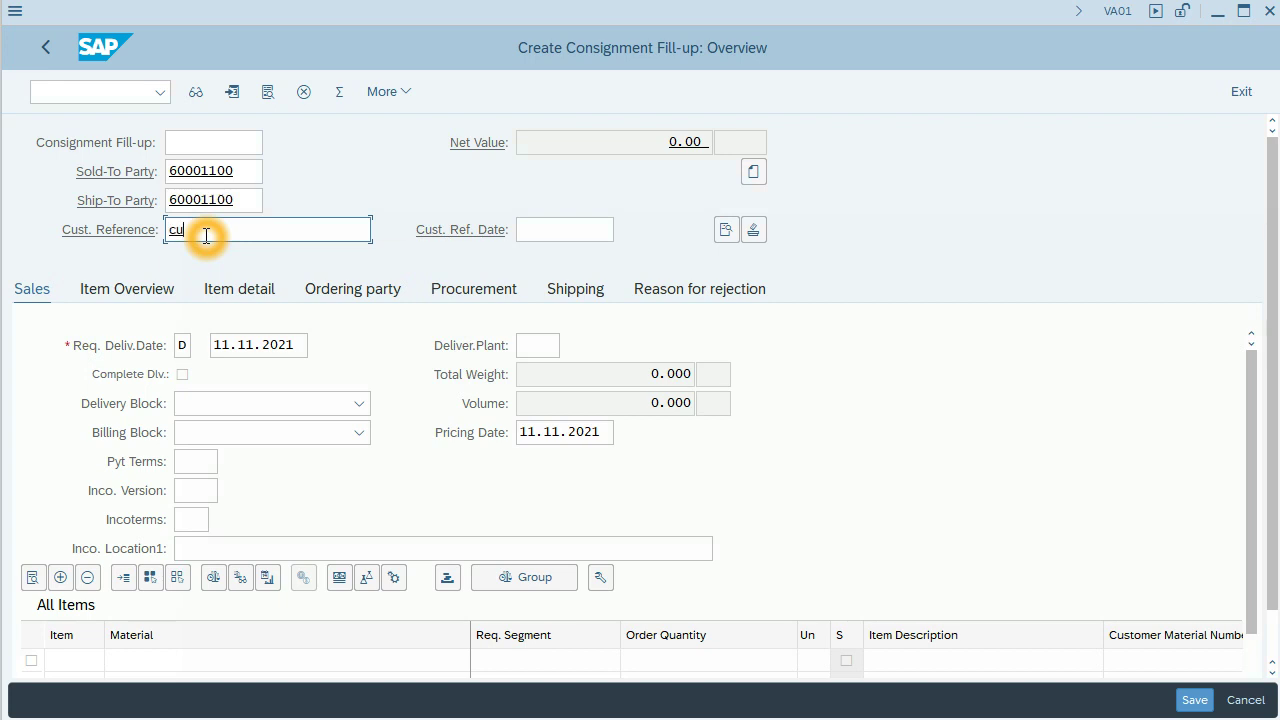
key(BackSpace)
text(o)
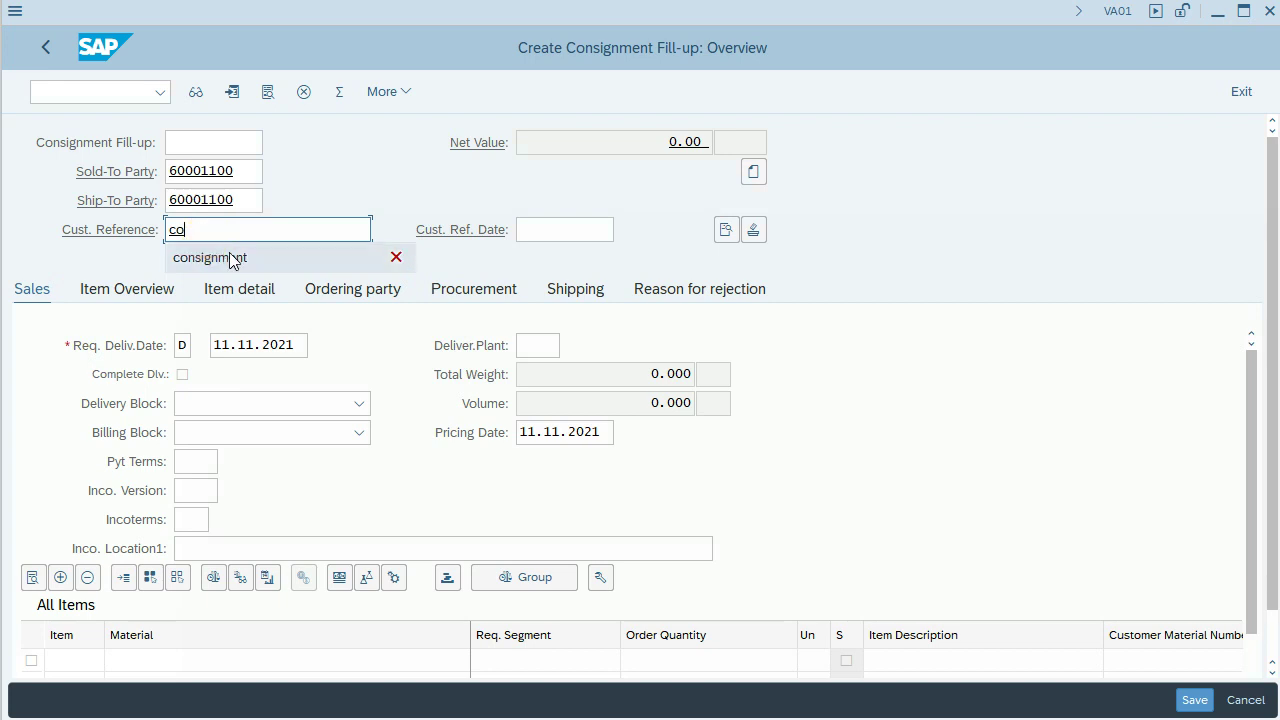
click(229, 257)
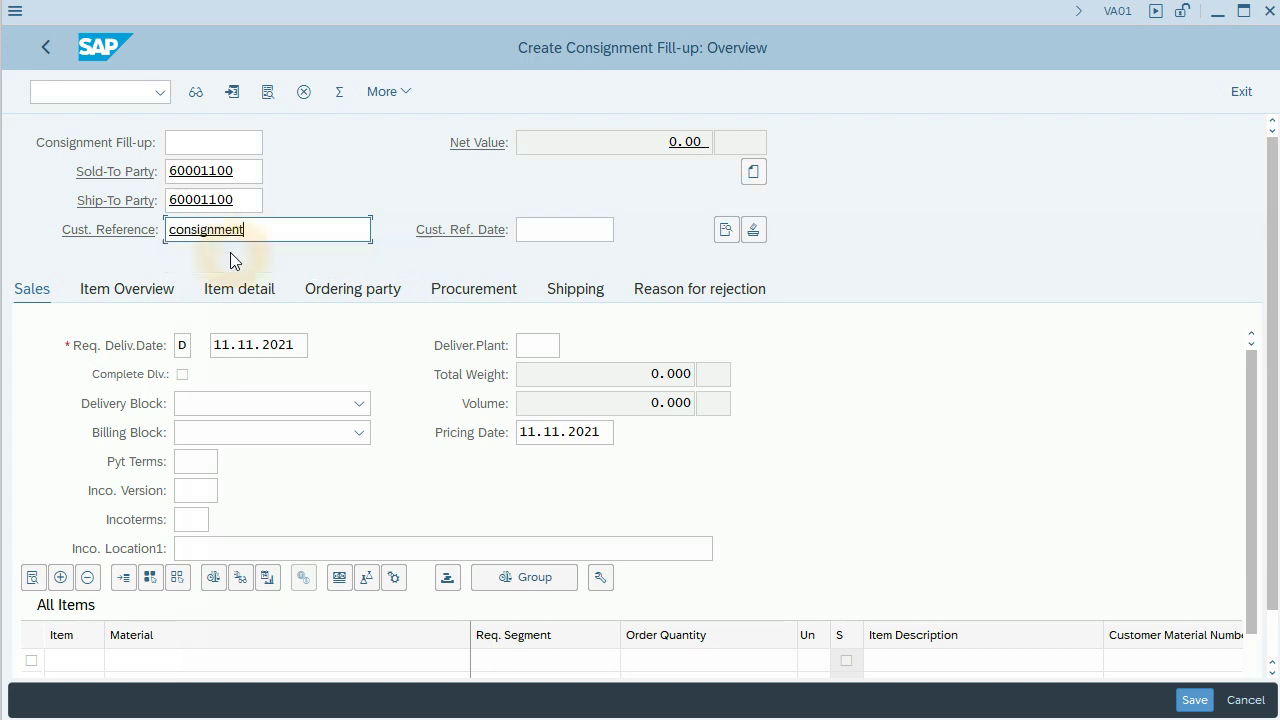
Step: Add 10 PC of material 1988 TEST MAT as the item and save the order
click(166, 656)
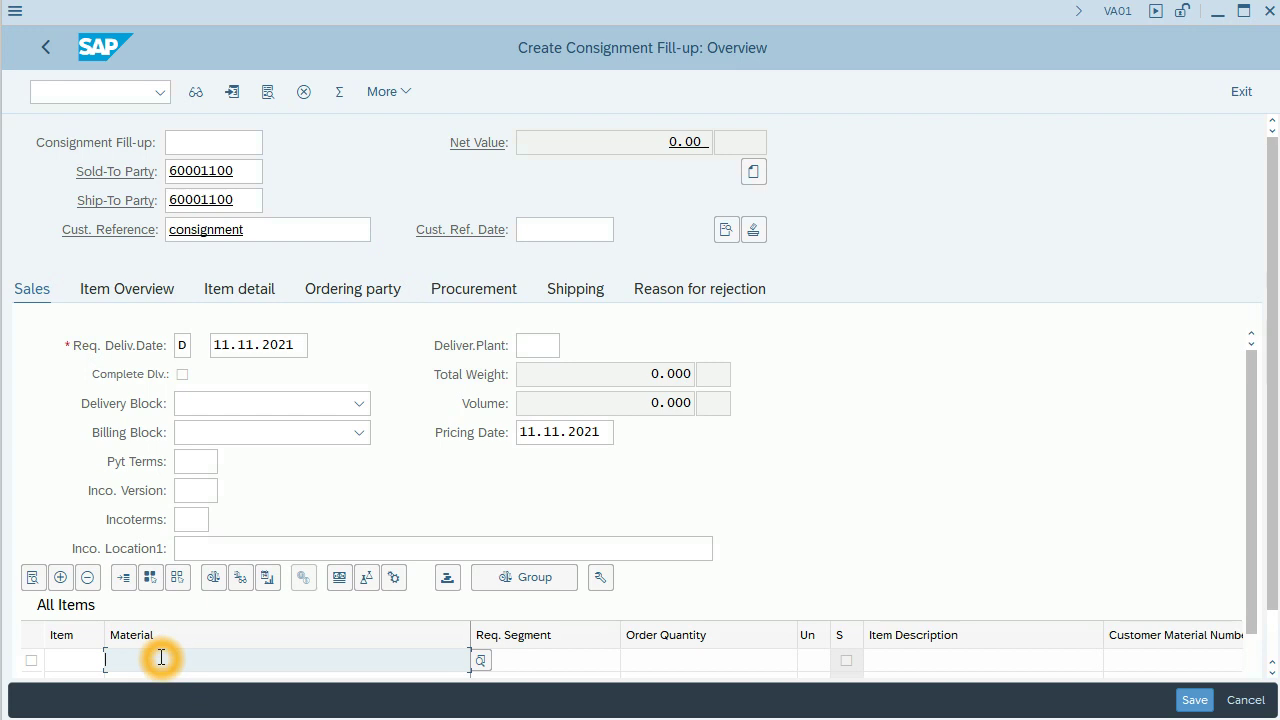
text(1988)
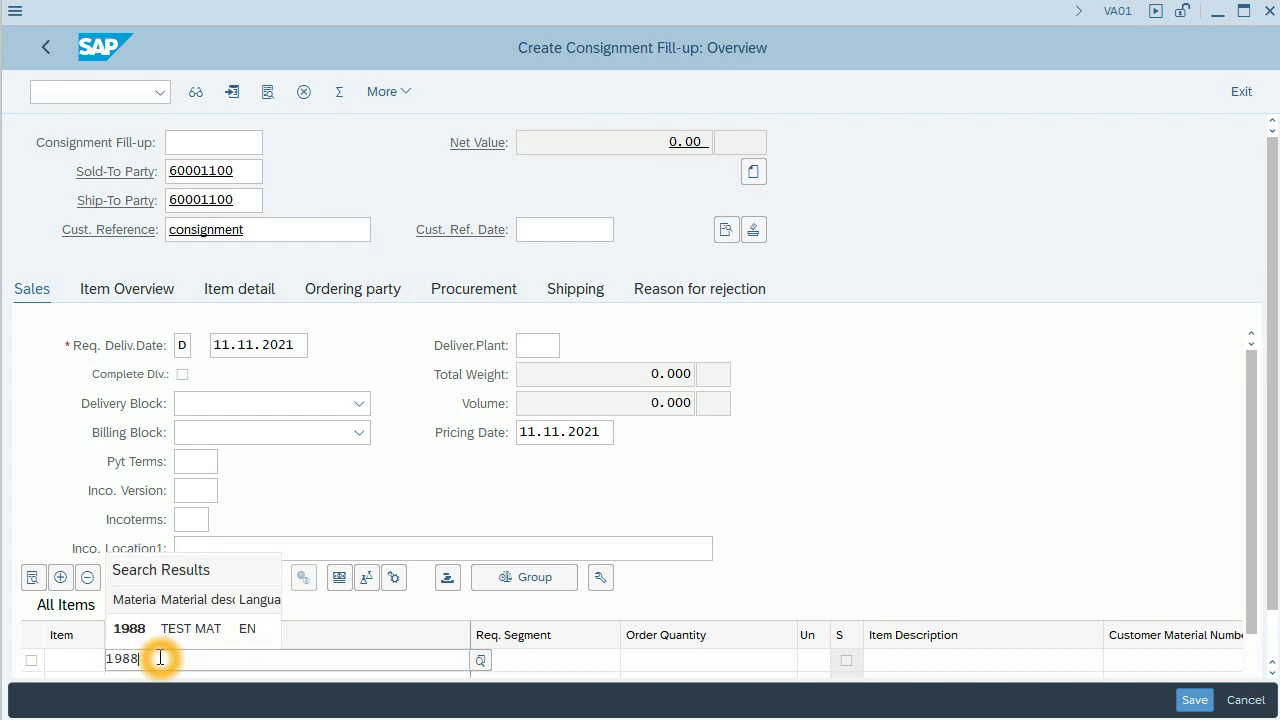
click(177, 631)
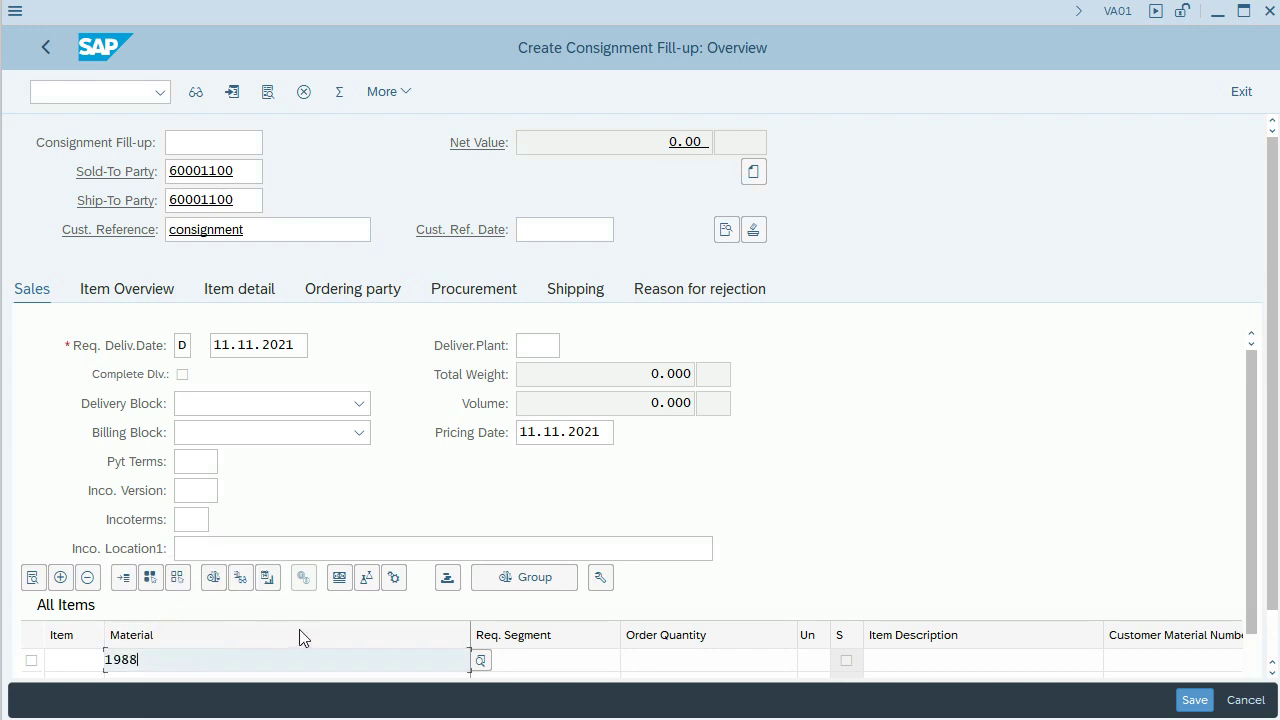
click(714, 657)
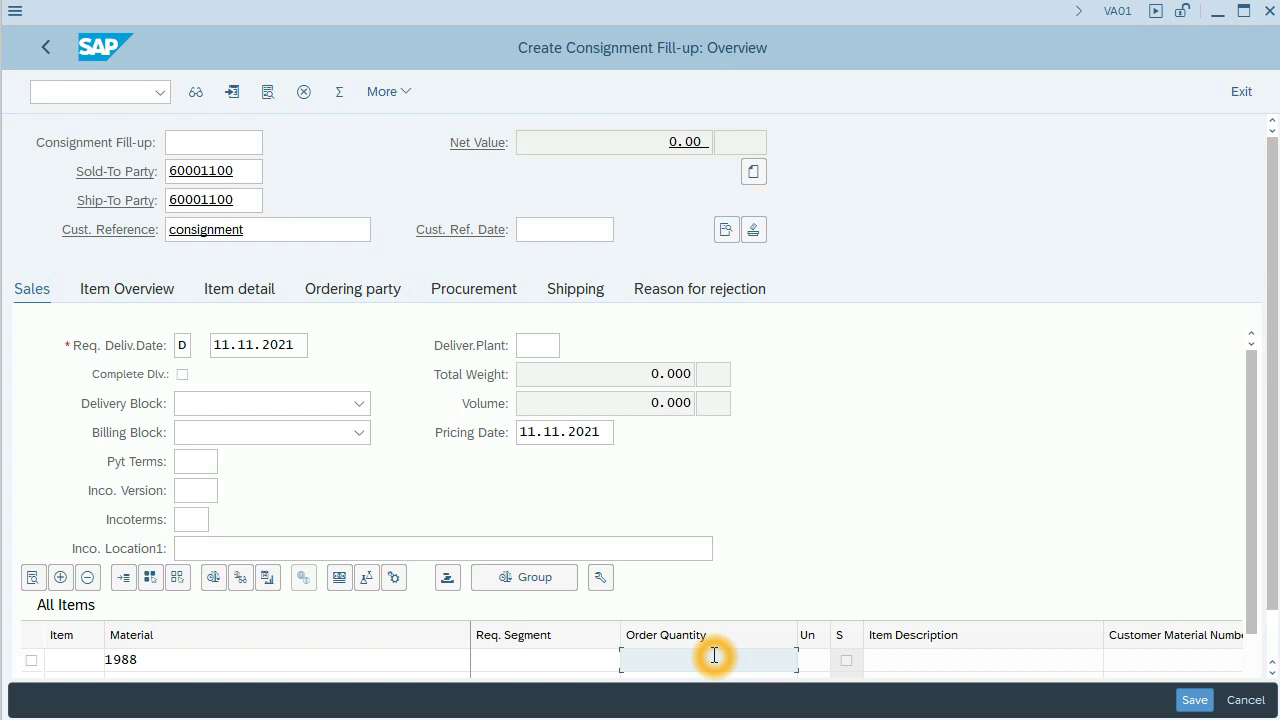
text(1)
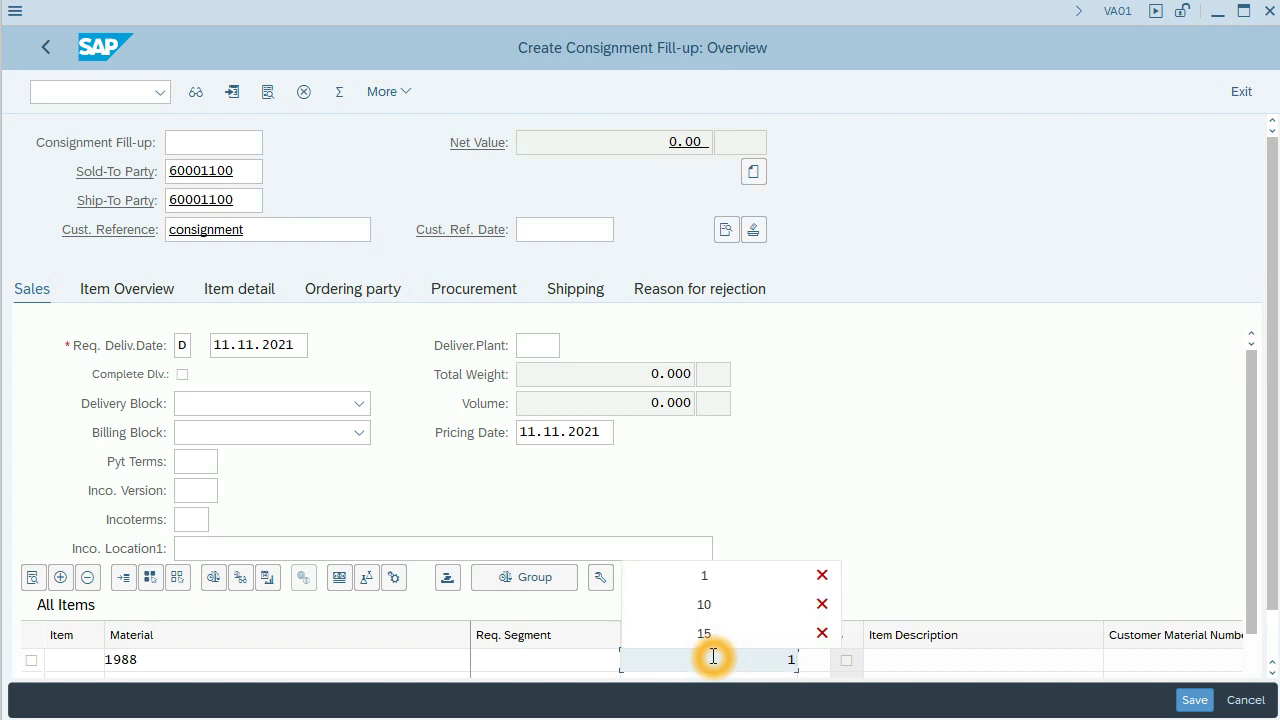
text(0)
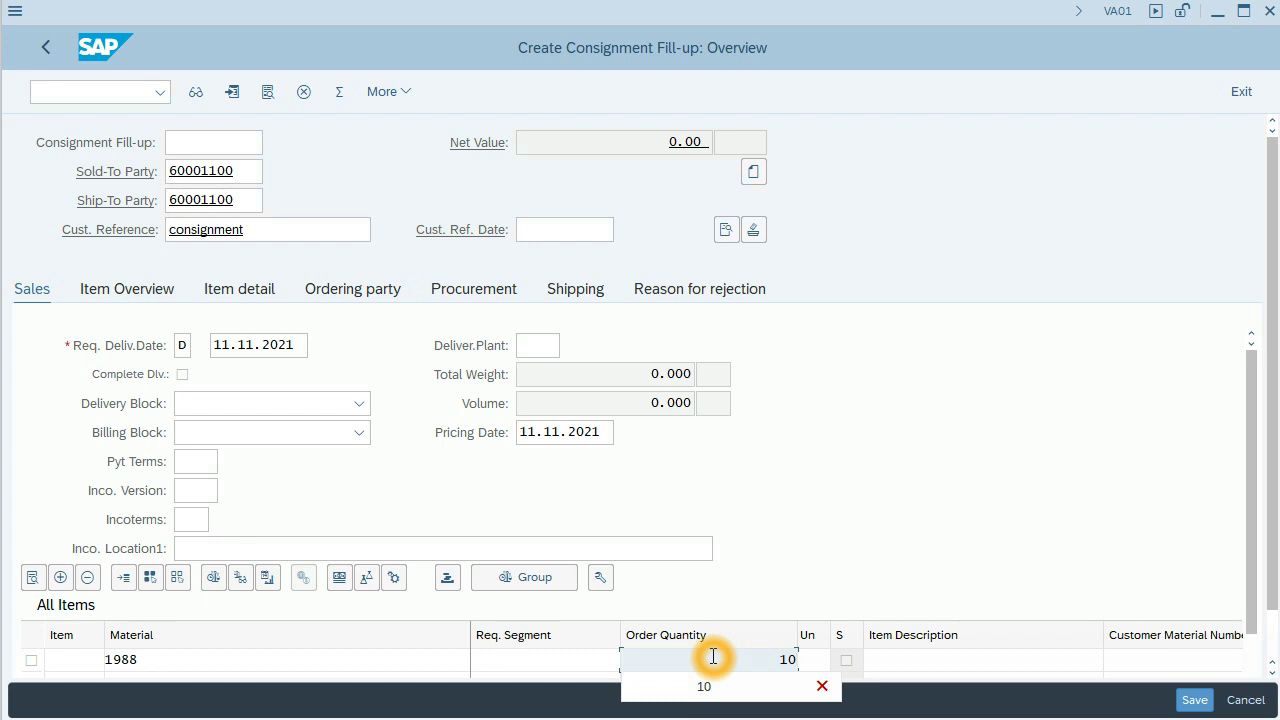
click(724, 689)
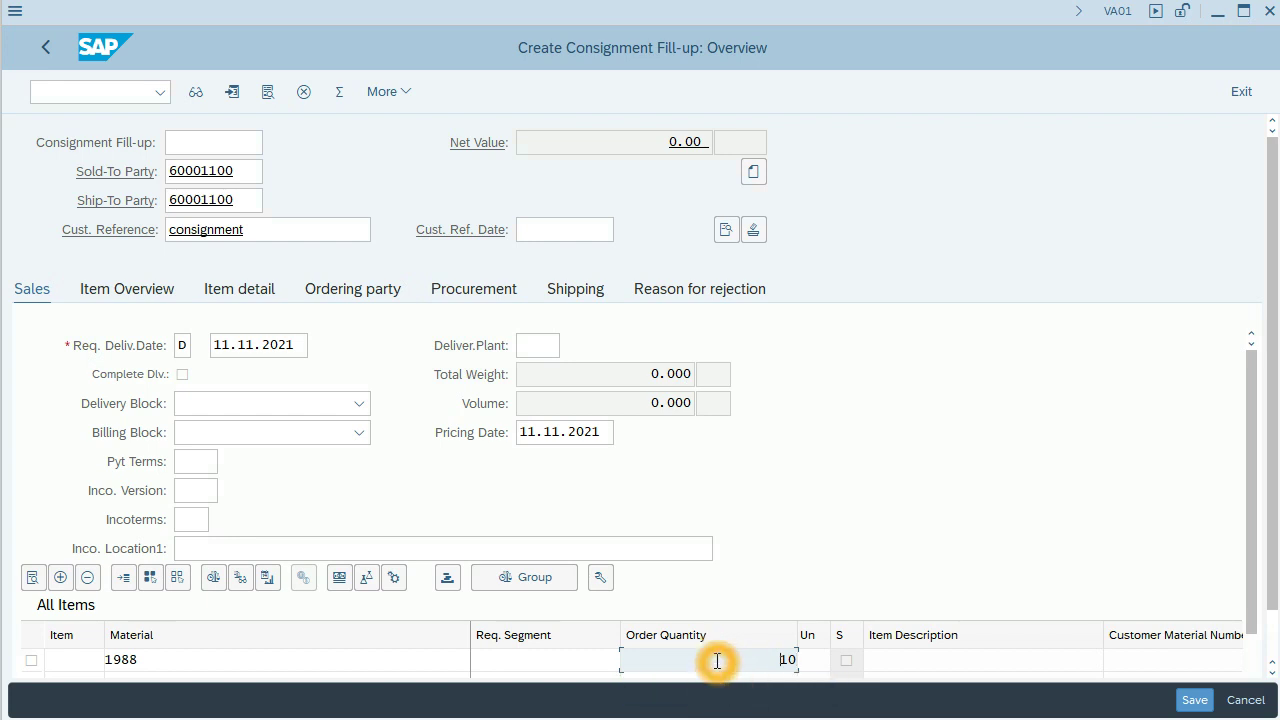
key(Return)
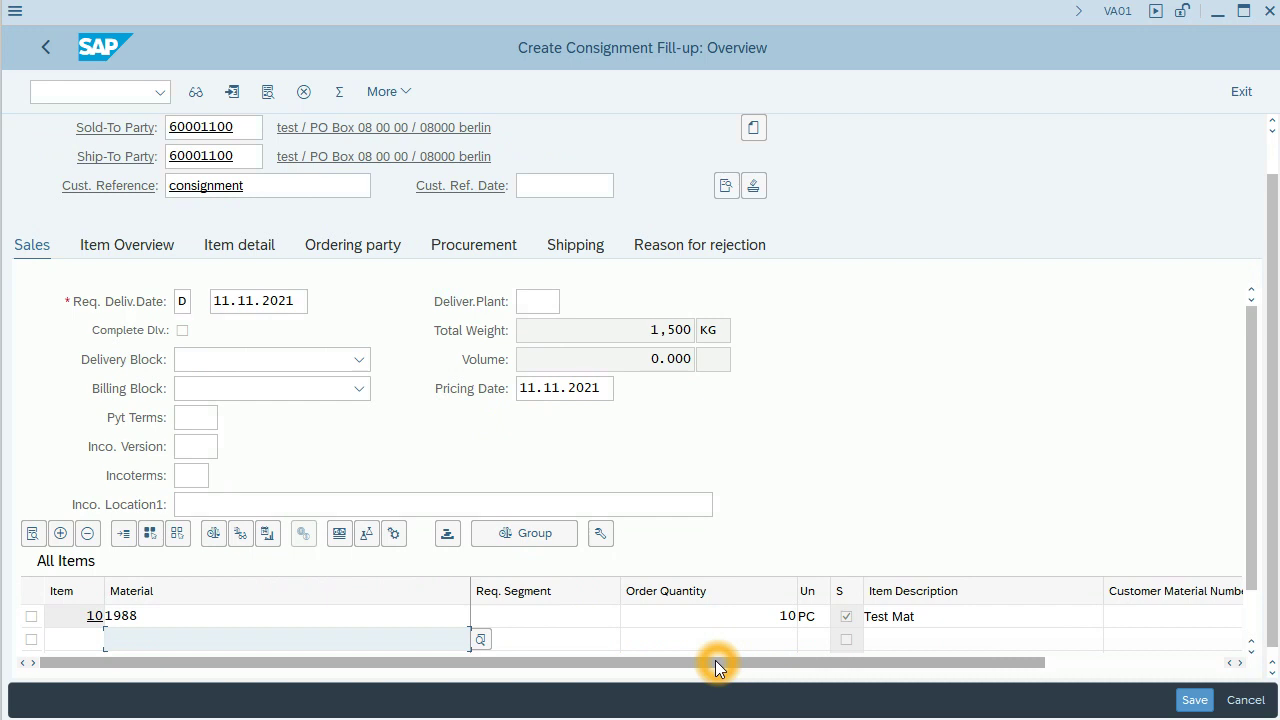
click(1195, 701)
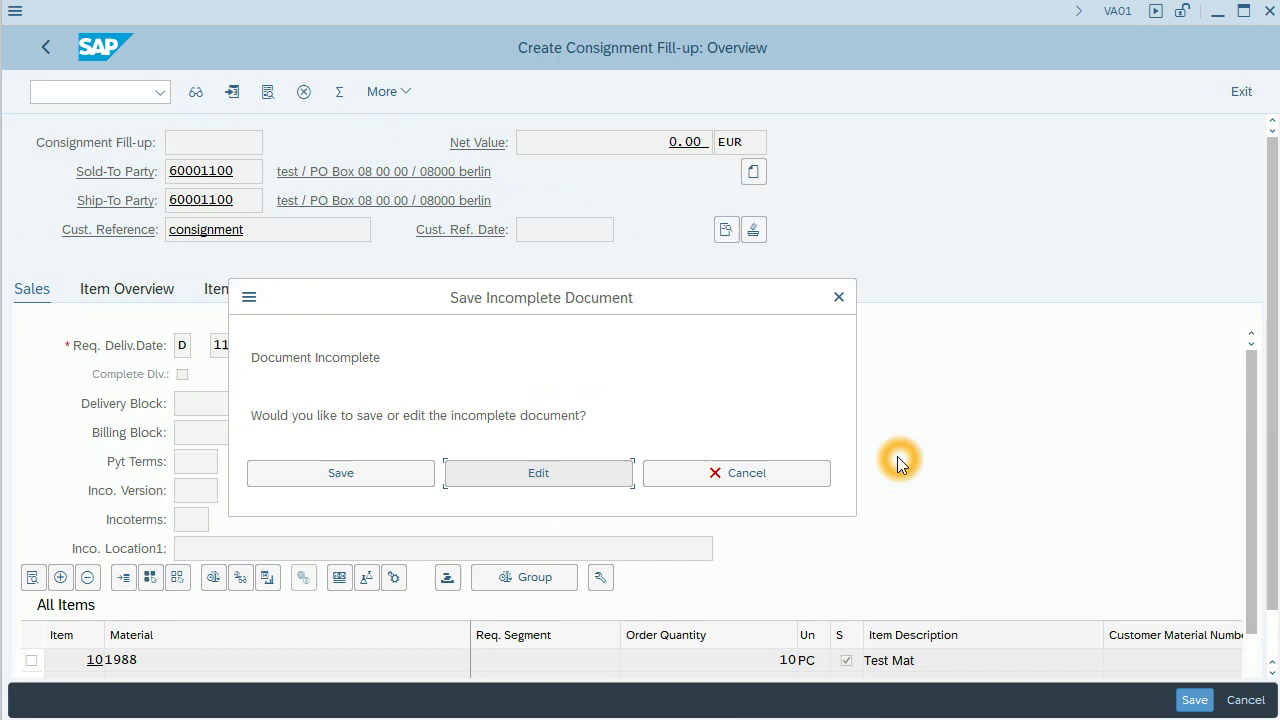
Step: Edit the incomplete order, setting item 10's plant and storage location to 9090
click(521, 468)
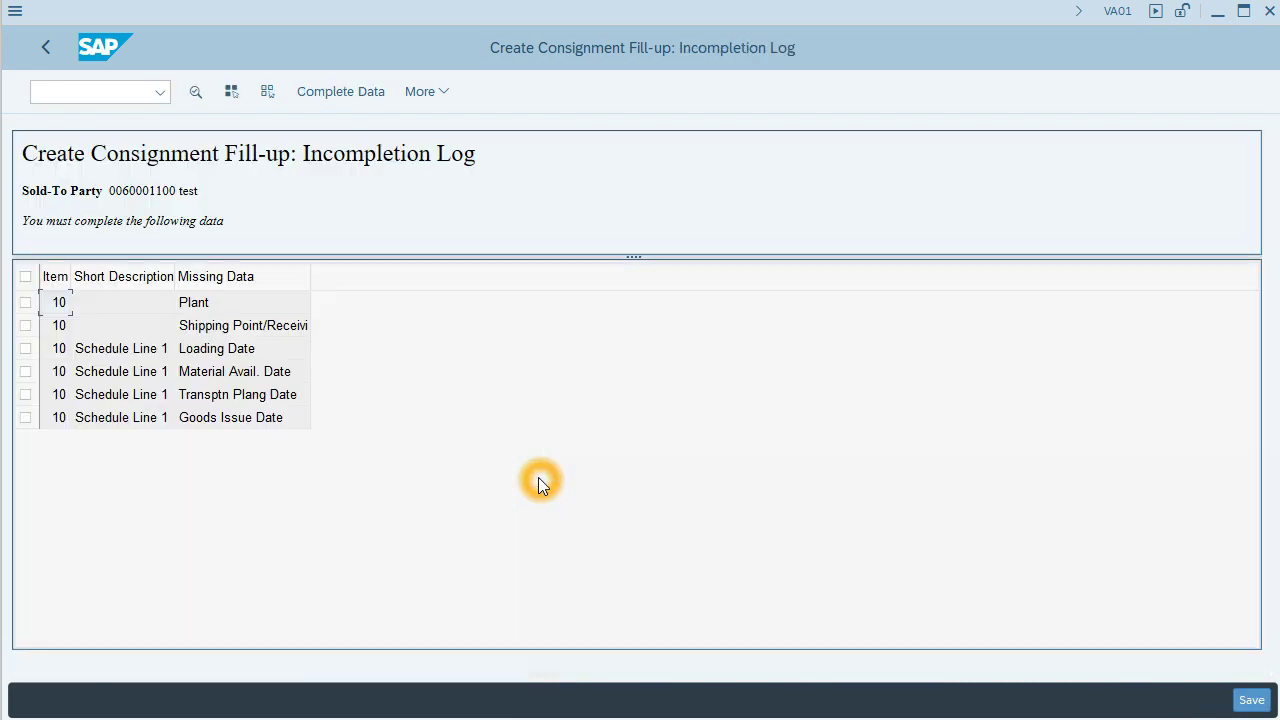
double_click(248, 299)
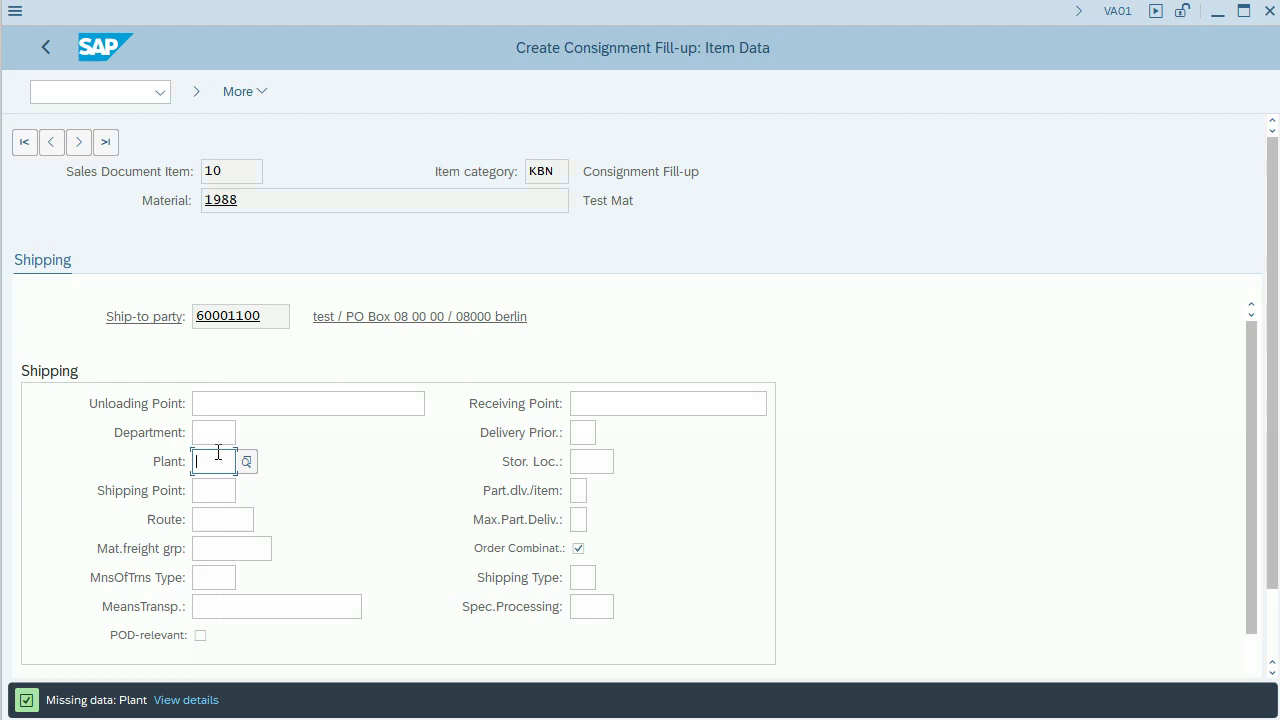
click(217, 446)
text(9090)
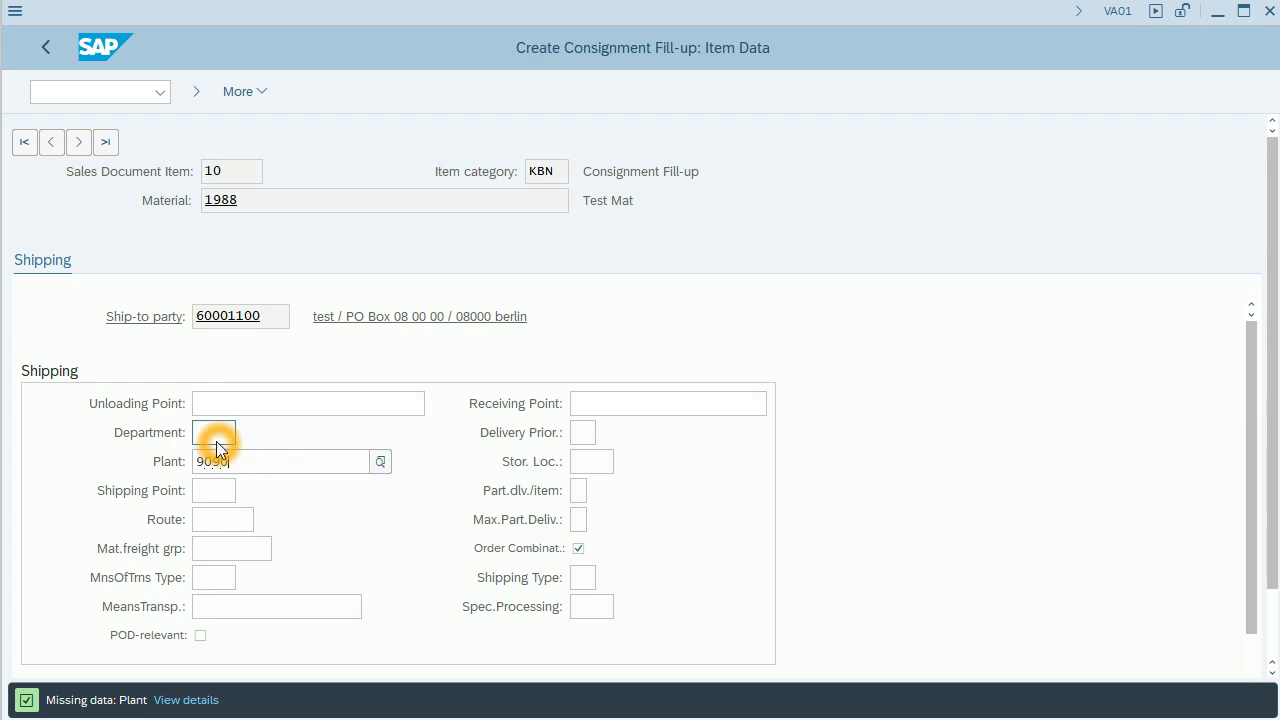
click(245, 490)
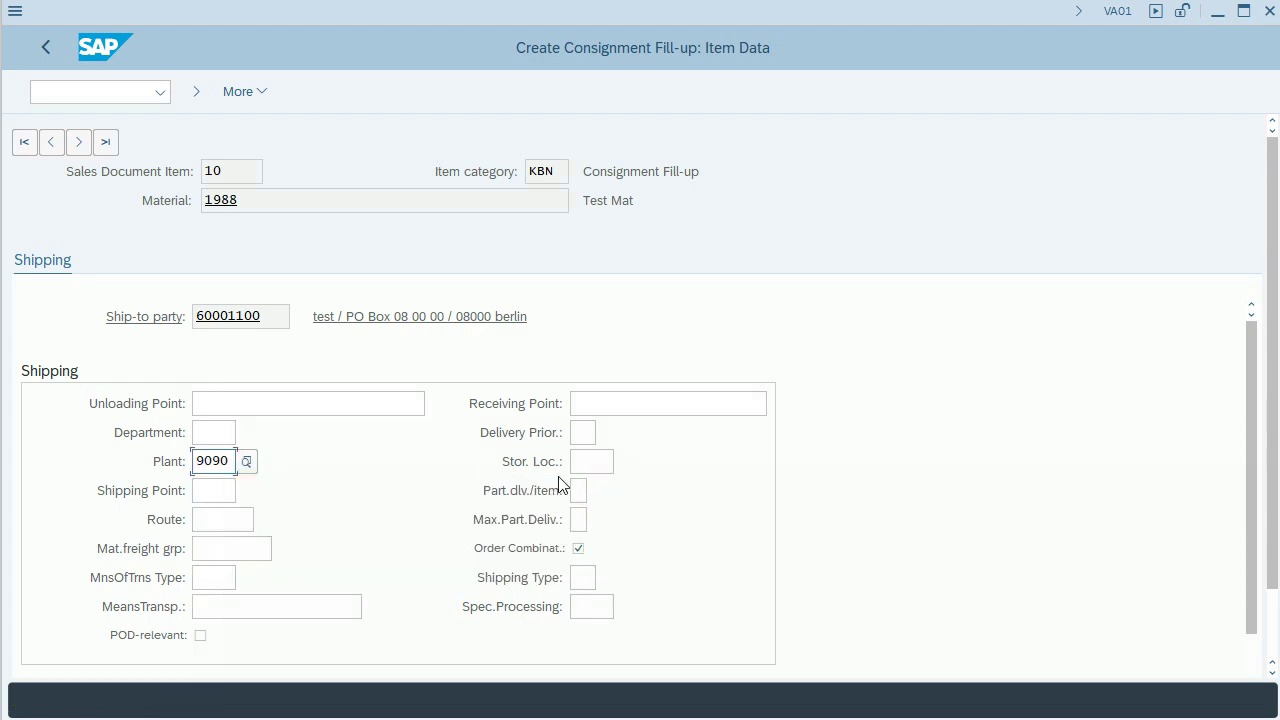
click(592, 461)
text(9)
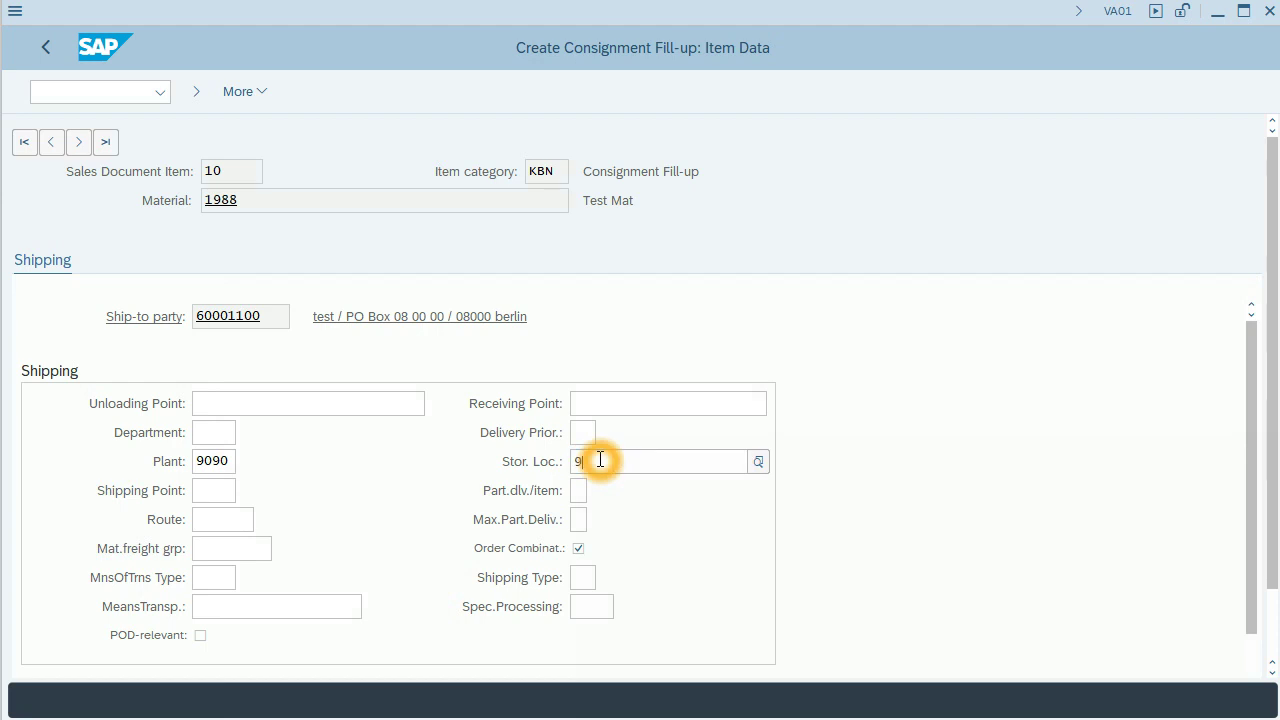
text(090)
click(613, 484)
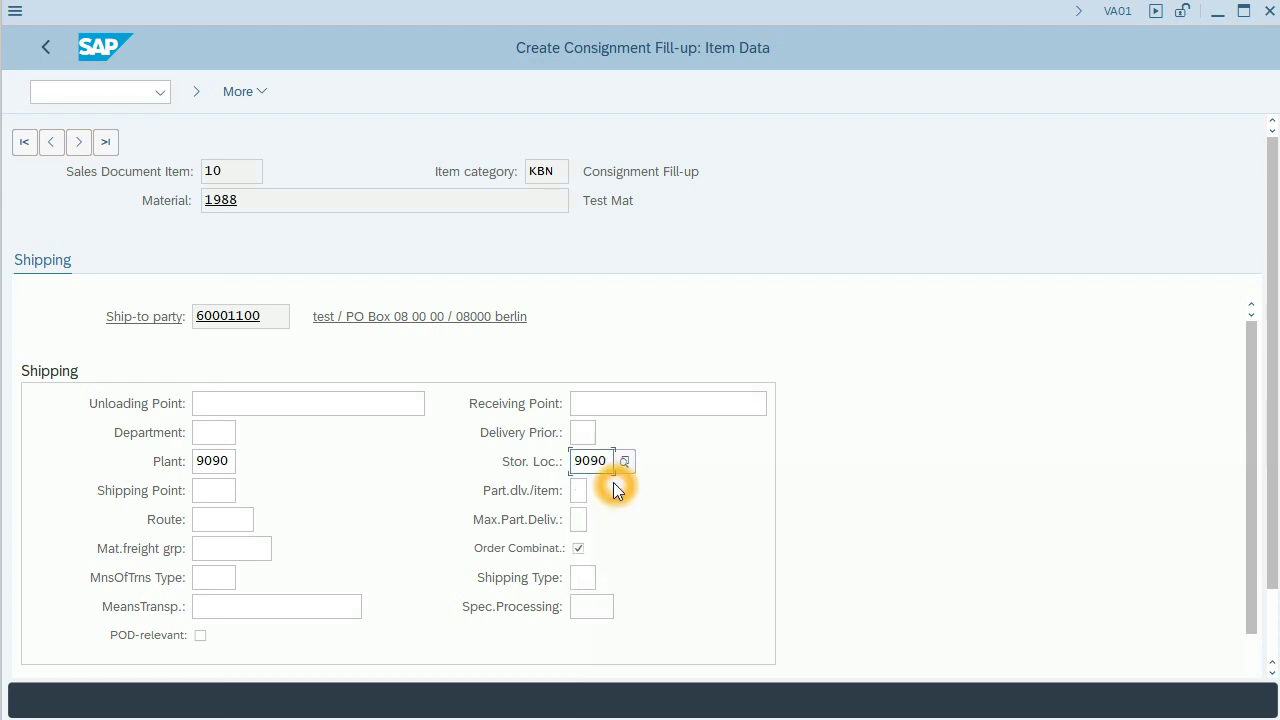
key(Return)
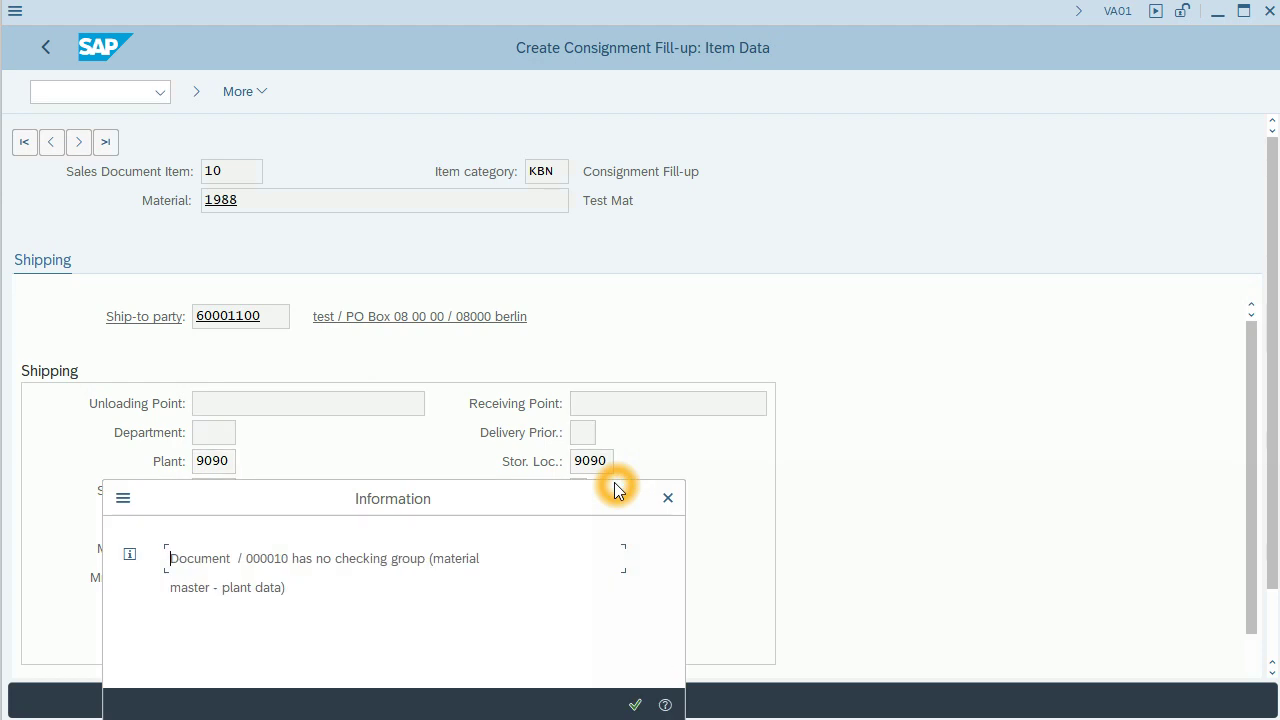
key(Return)
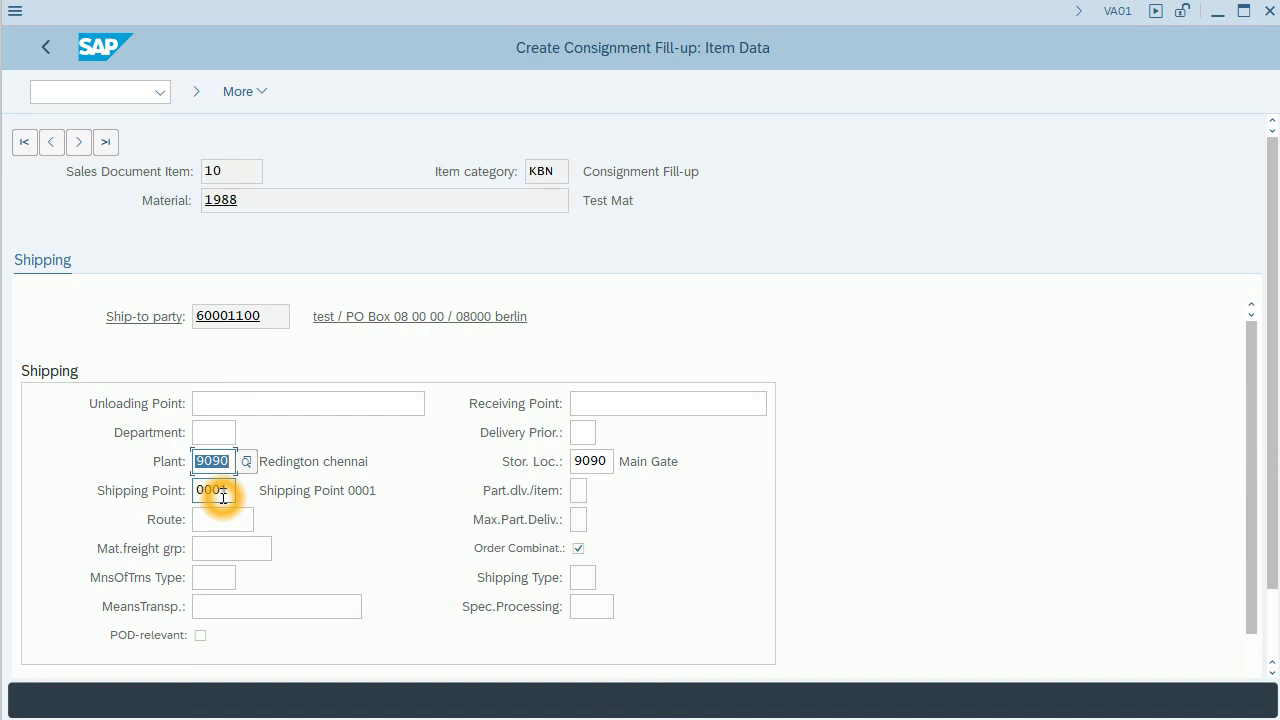
click(45, 47)
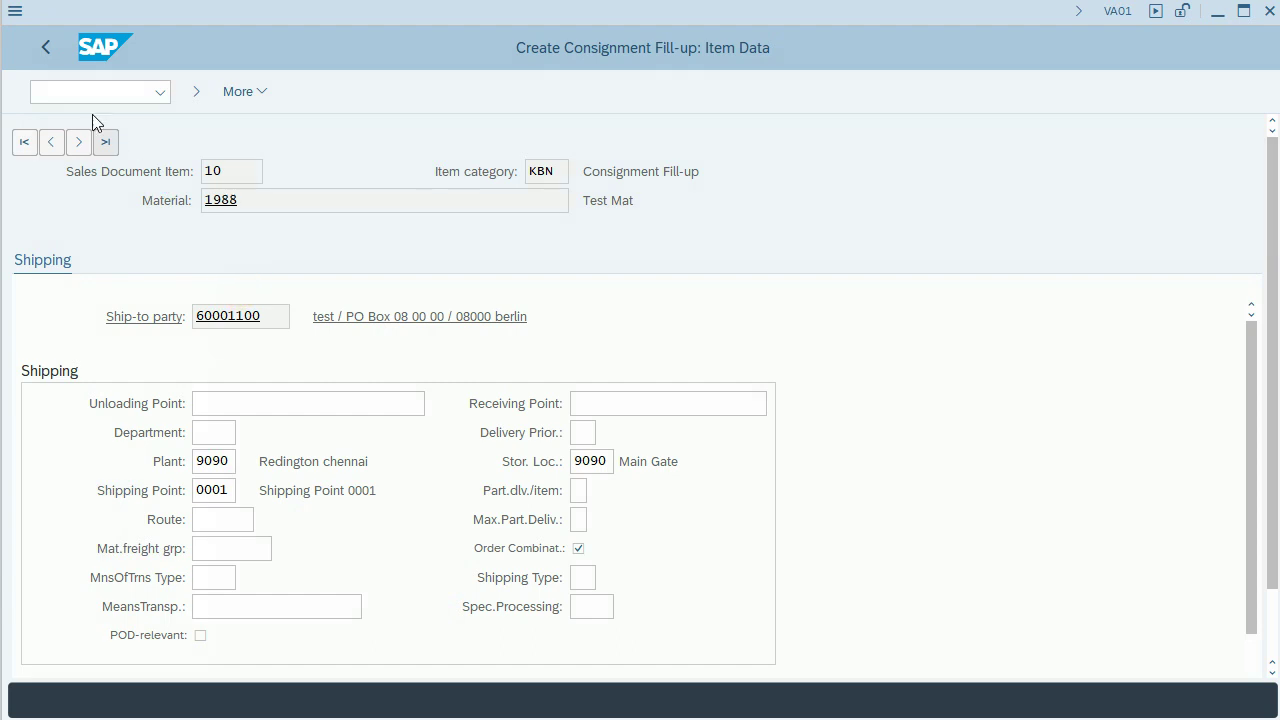
click(45, 47)
Step: Open item 10's schedule line and set its loading date to 11.11.2021
click(233, 304)
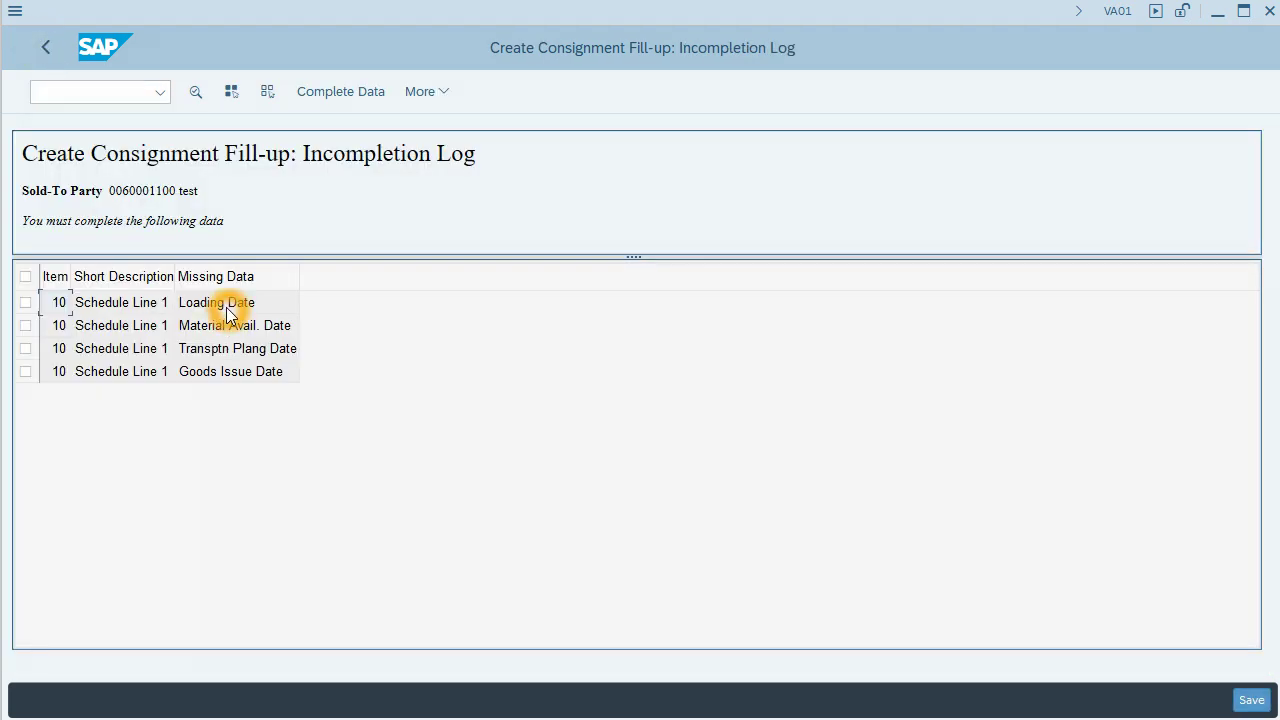
click(233, 377)
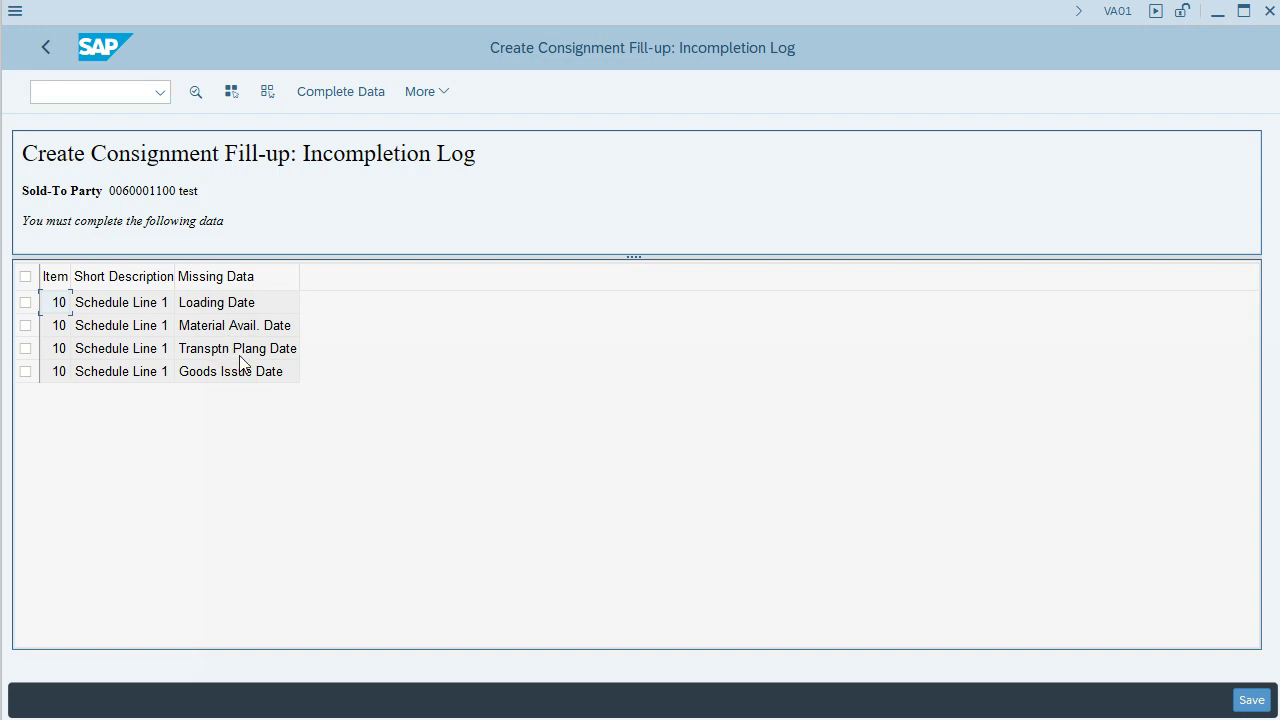
click(236, 305)
double_click(236, 303)
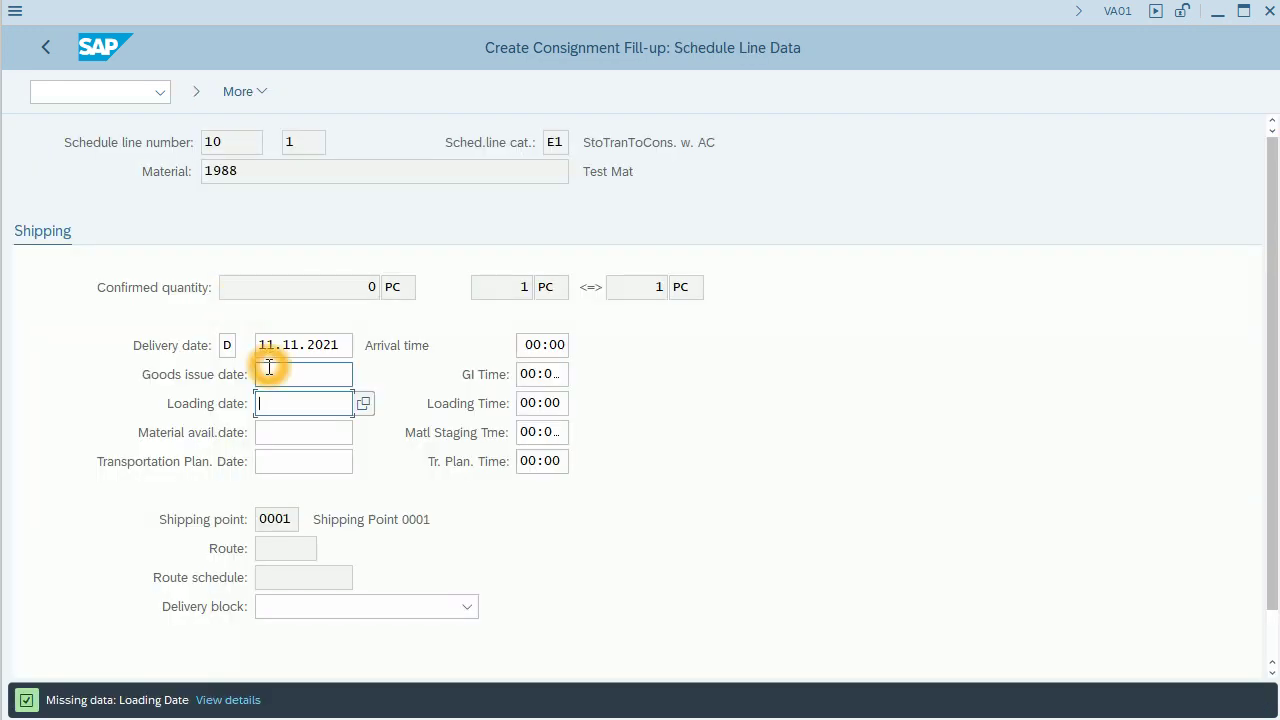
click(286, 398)
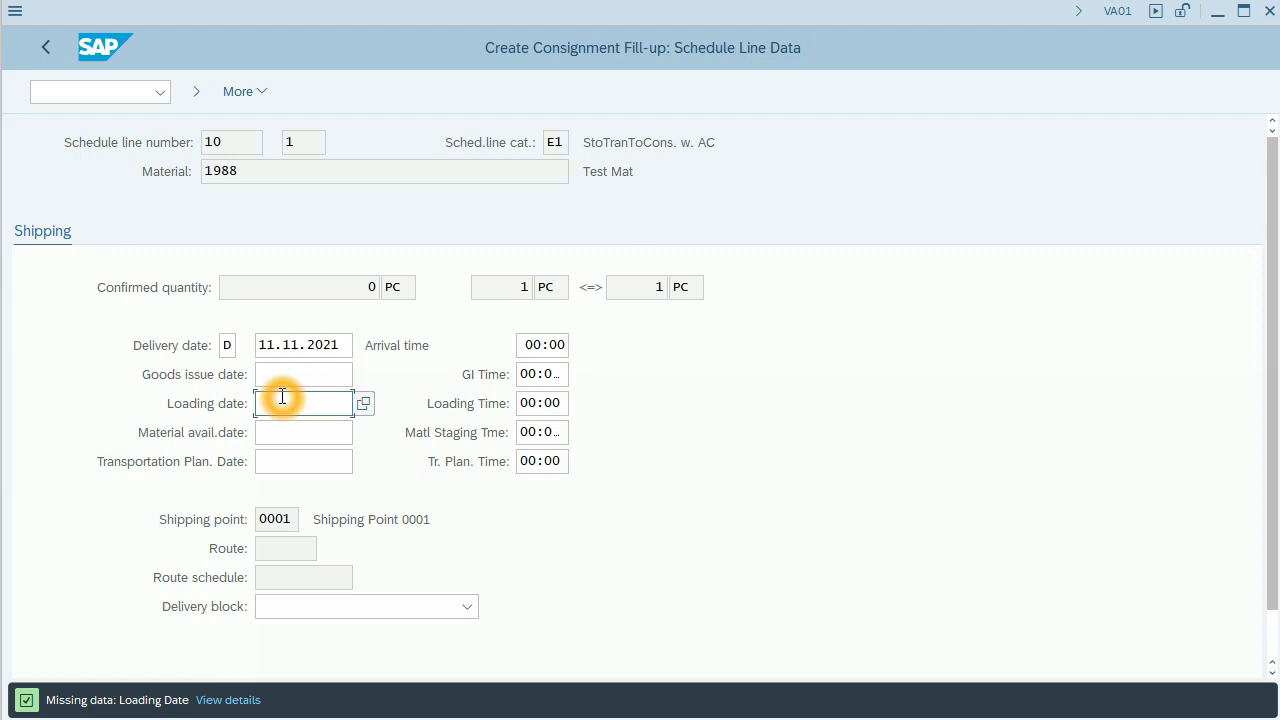
click(300, 338)
click(320, 346)
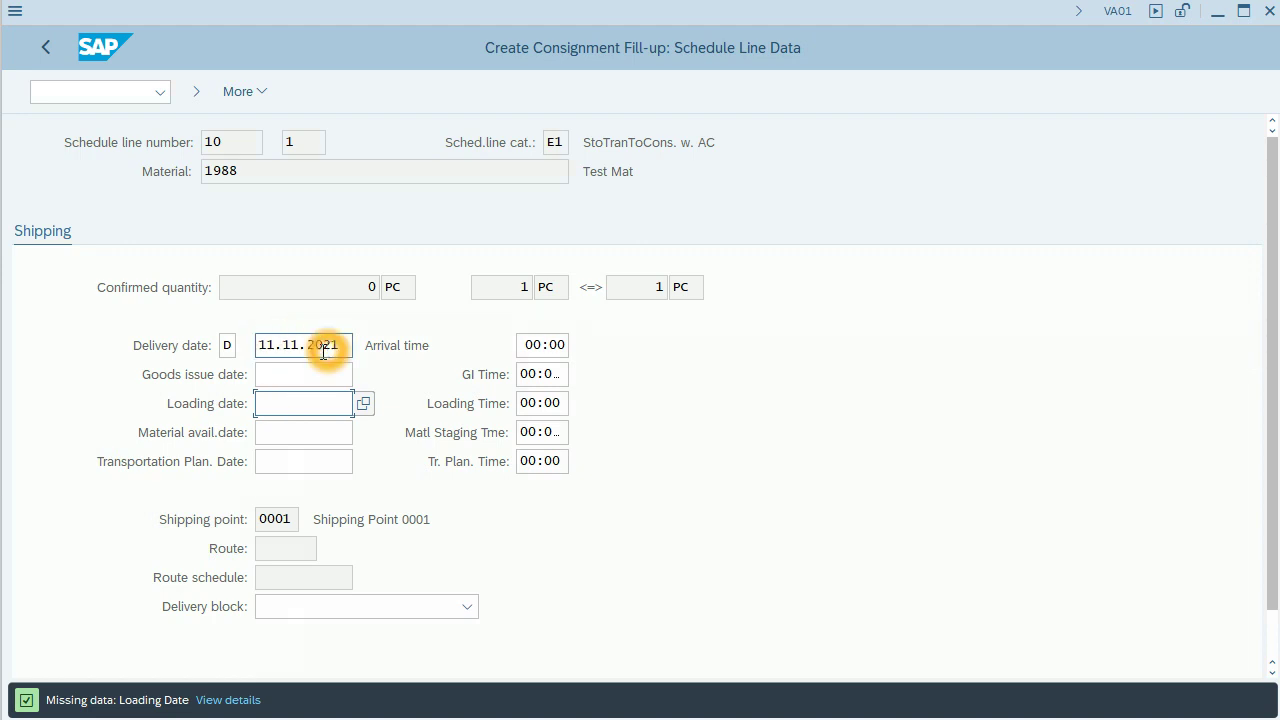
click(278, 403)
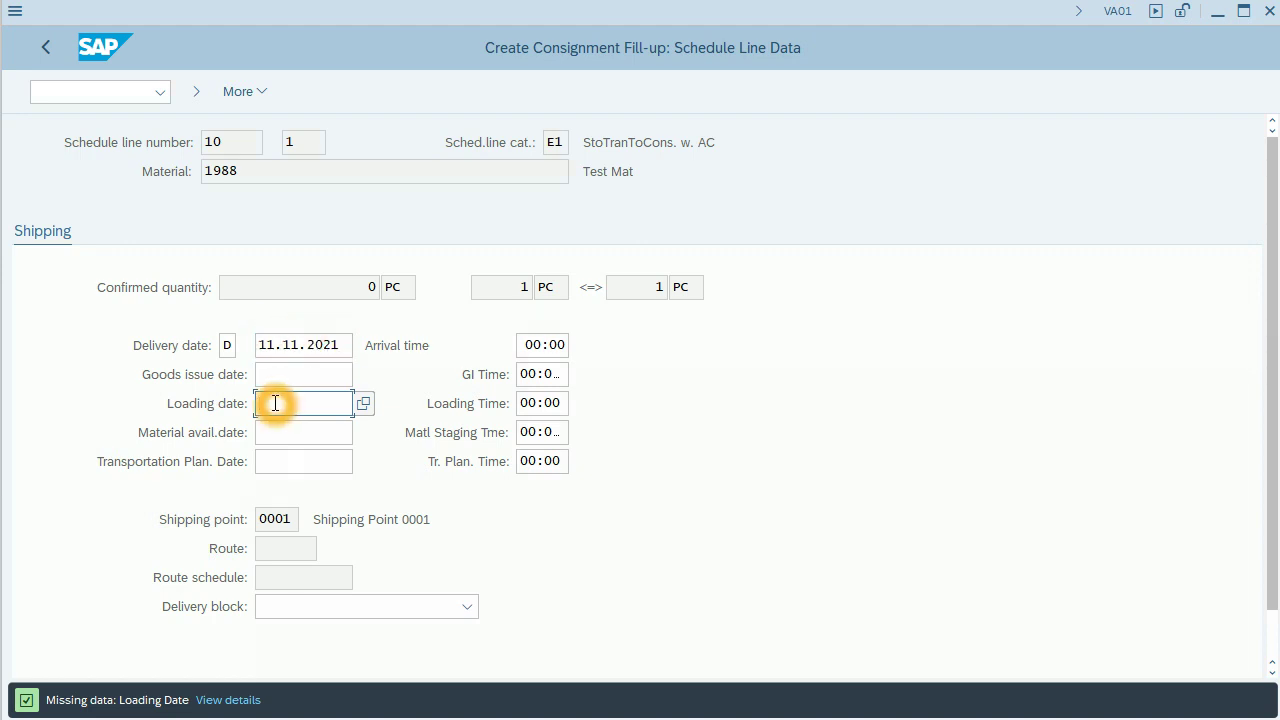
text(11.11.2021)
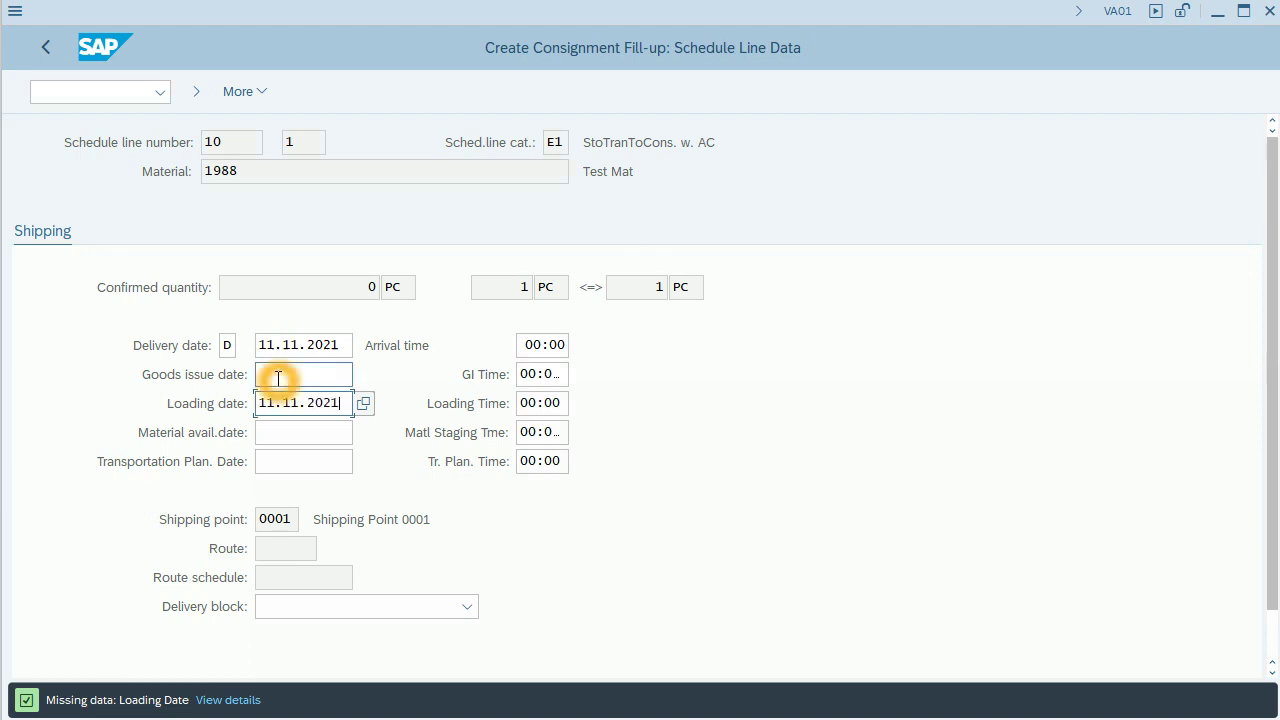
Step: Set goods issue, material availability and transportation planning dates to 11.11.2021 and confirm
click(276, 378)
text(11)
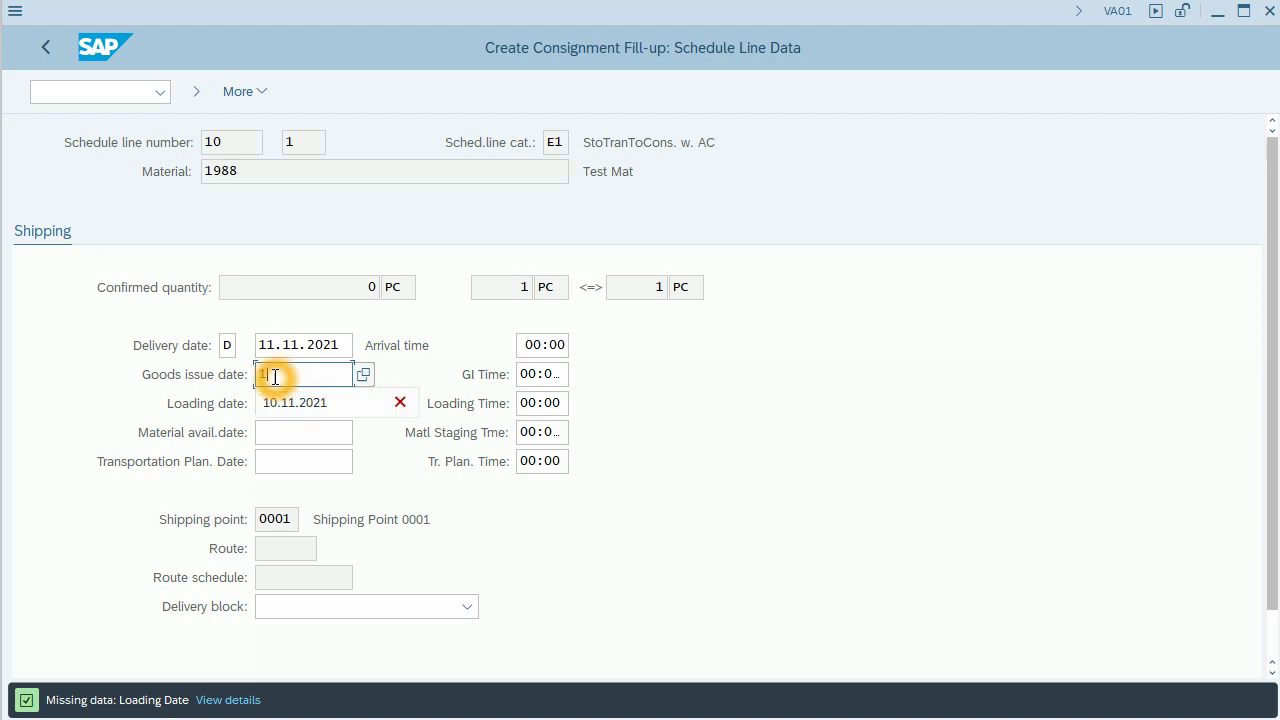
text(.11.2021)
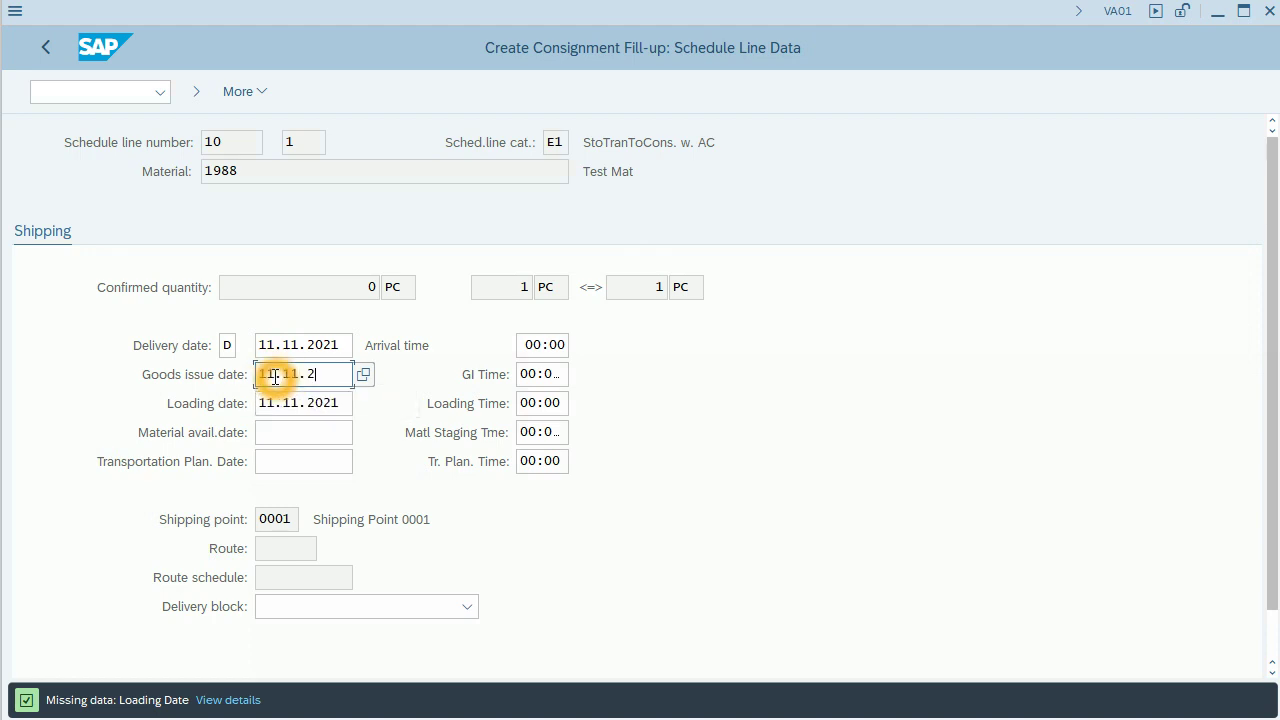
click(283, 431)
text(11)
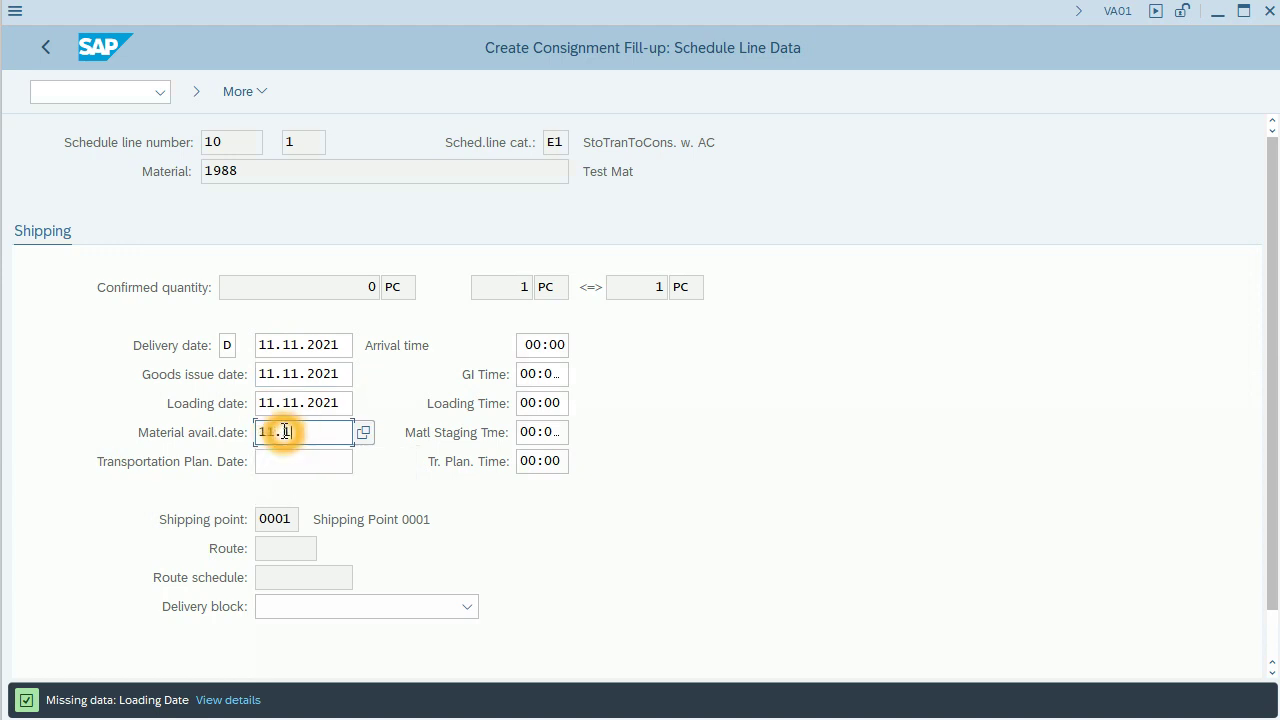
text(.11.2021)
click(290, 461)
text(11)
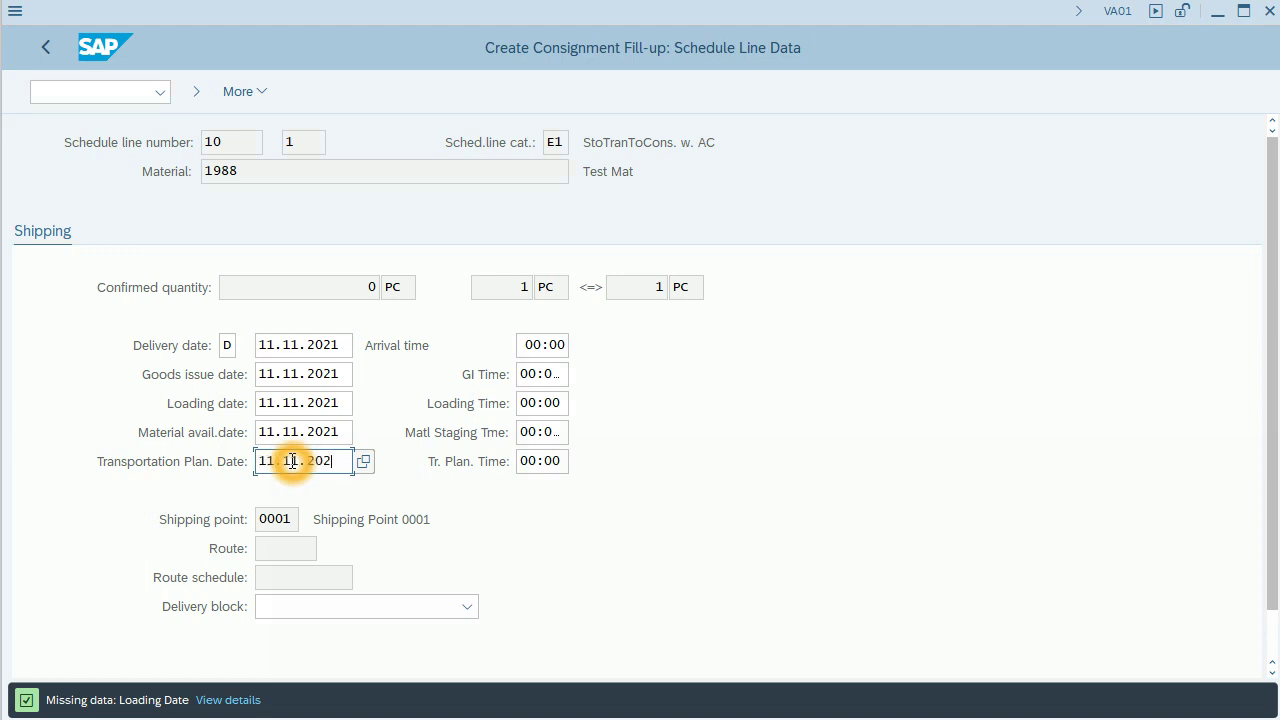
key(Return)
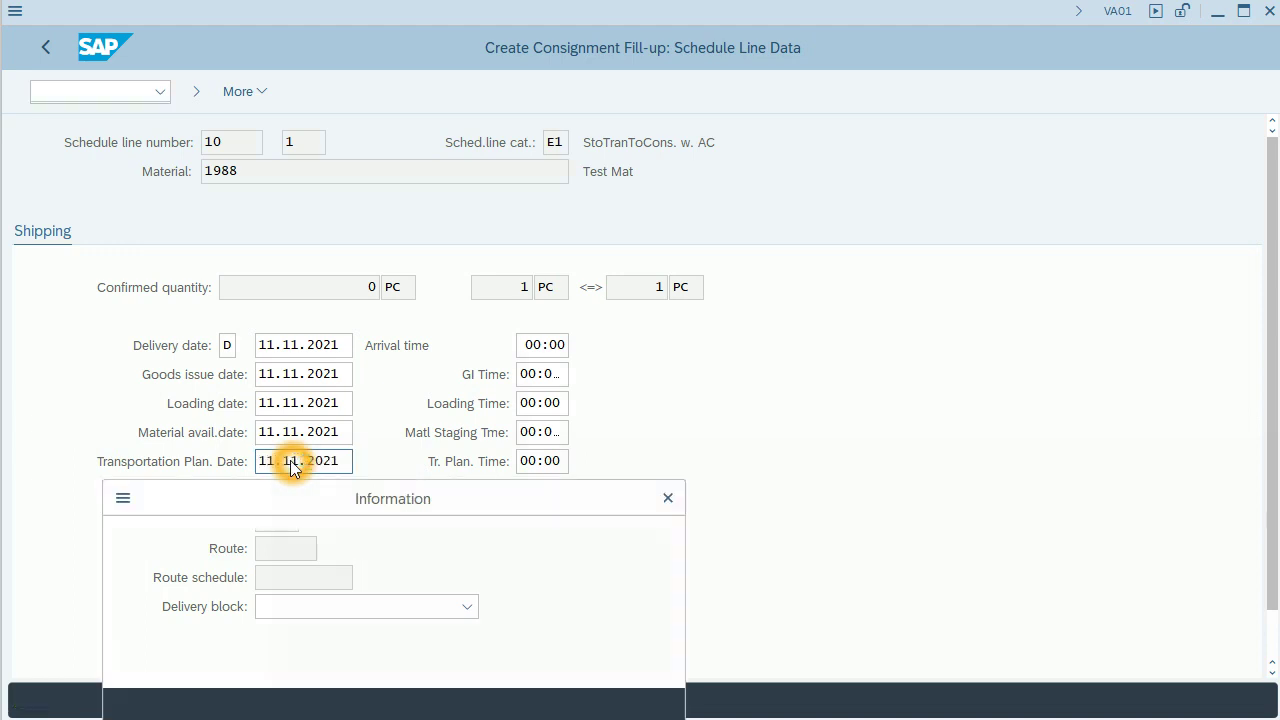
key(Return)
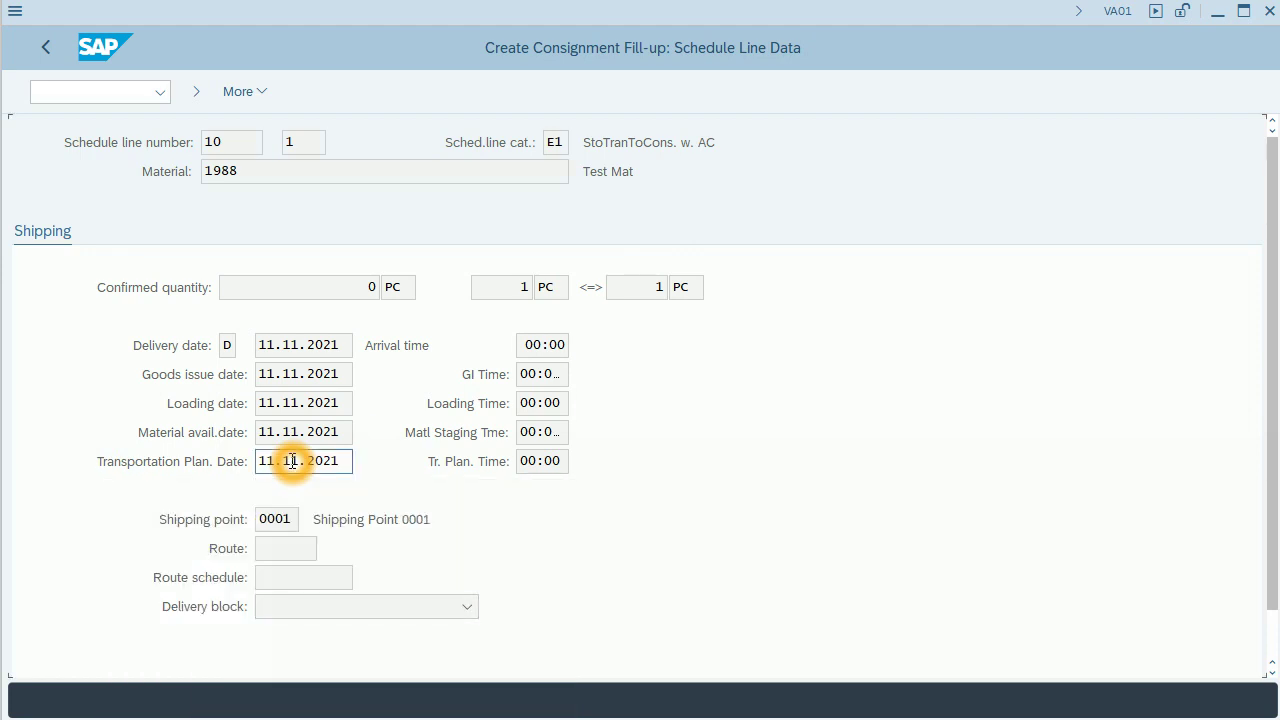
Step: Save the KB fill-up order from the overview, then return to the prefilled initial screen
click(52, 46)
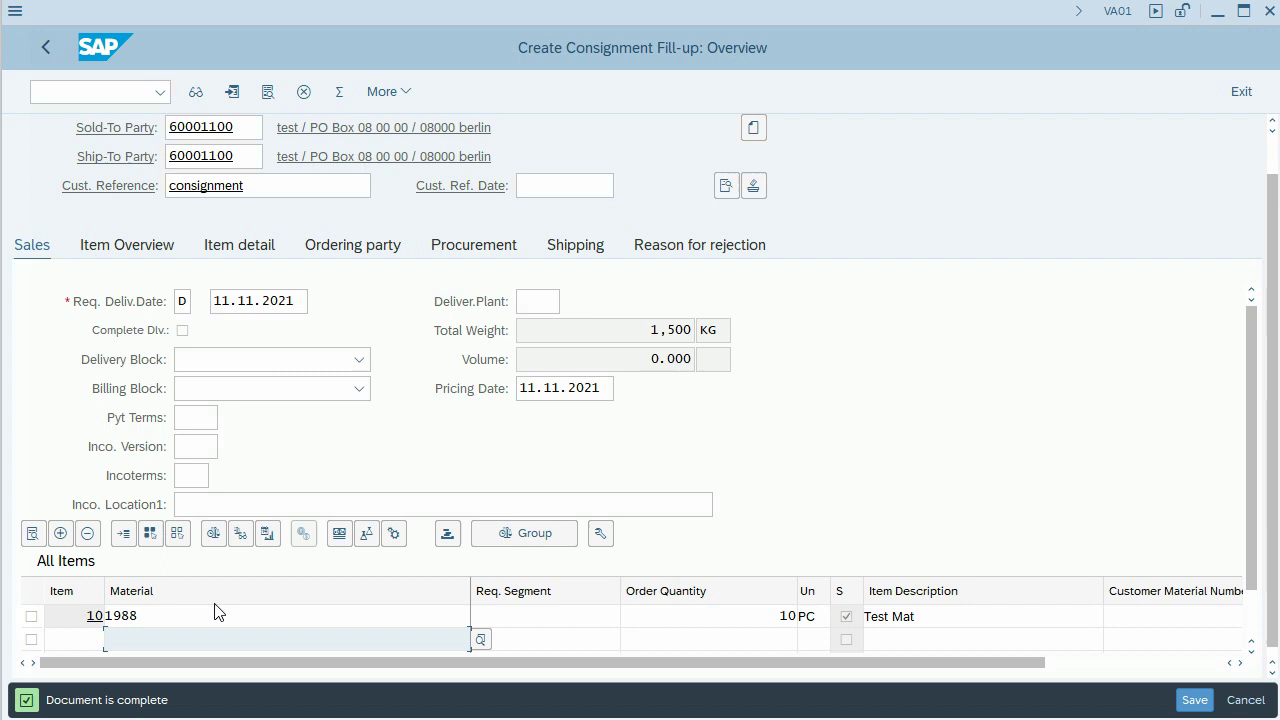
click(173, 705)
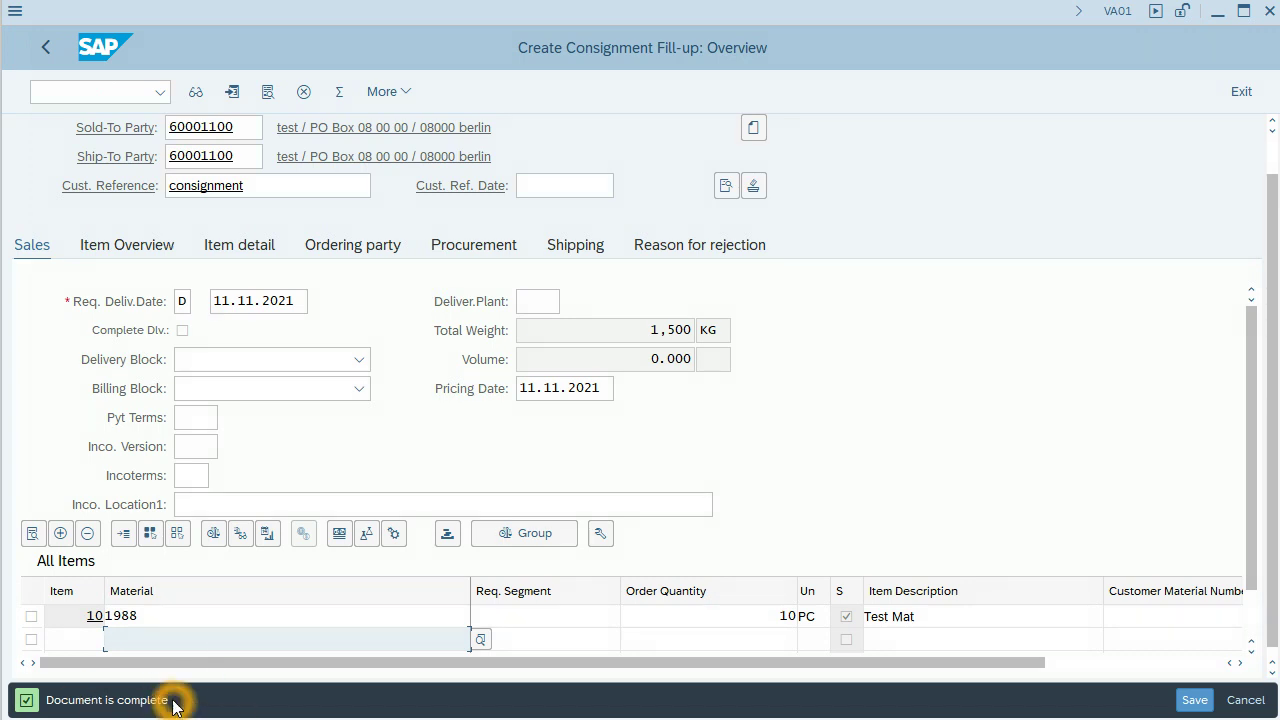
click(1192, 702)
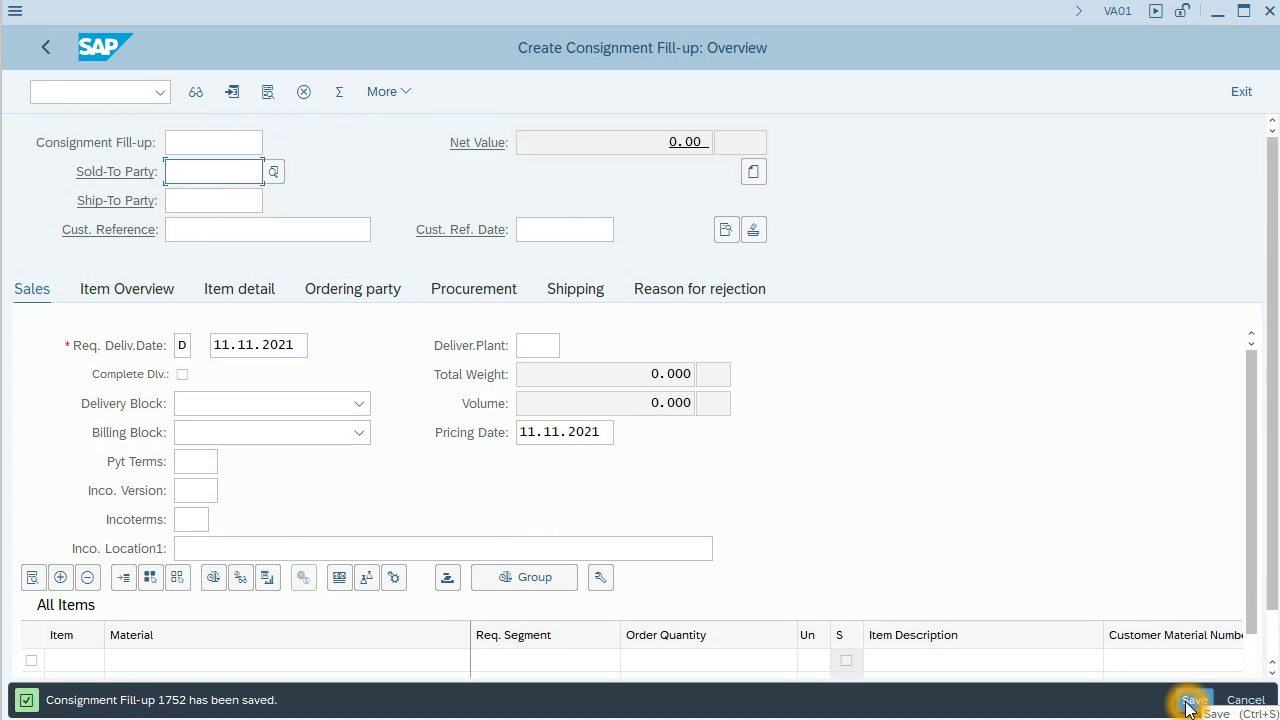
click(32, 702)
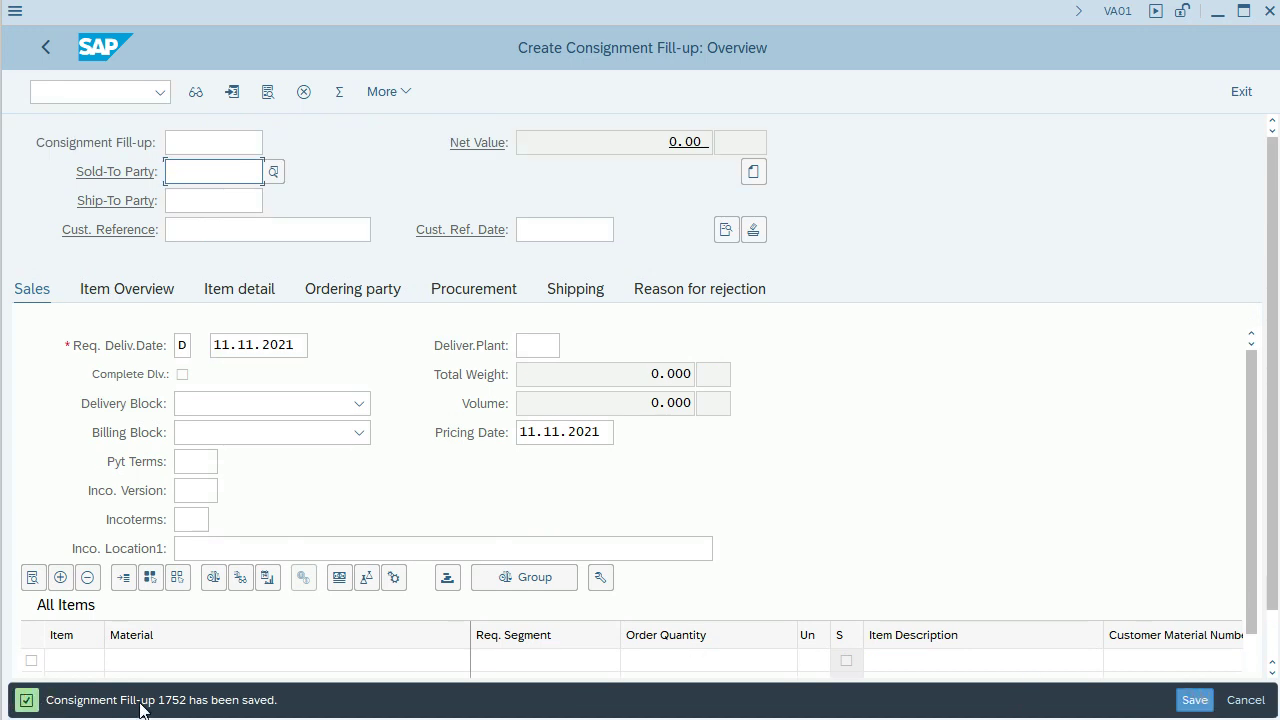
click(279, 706)
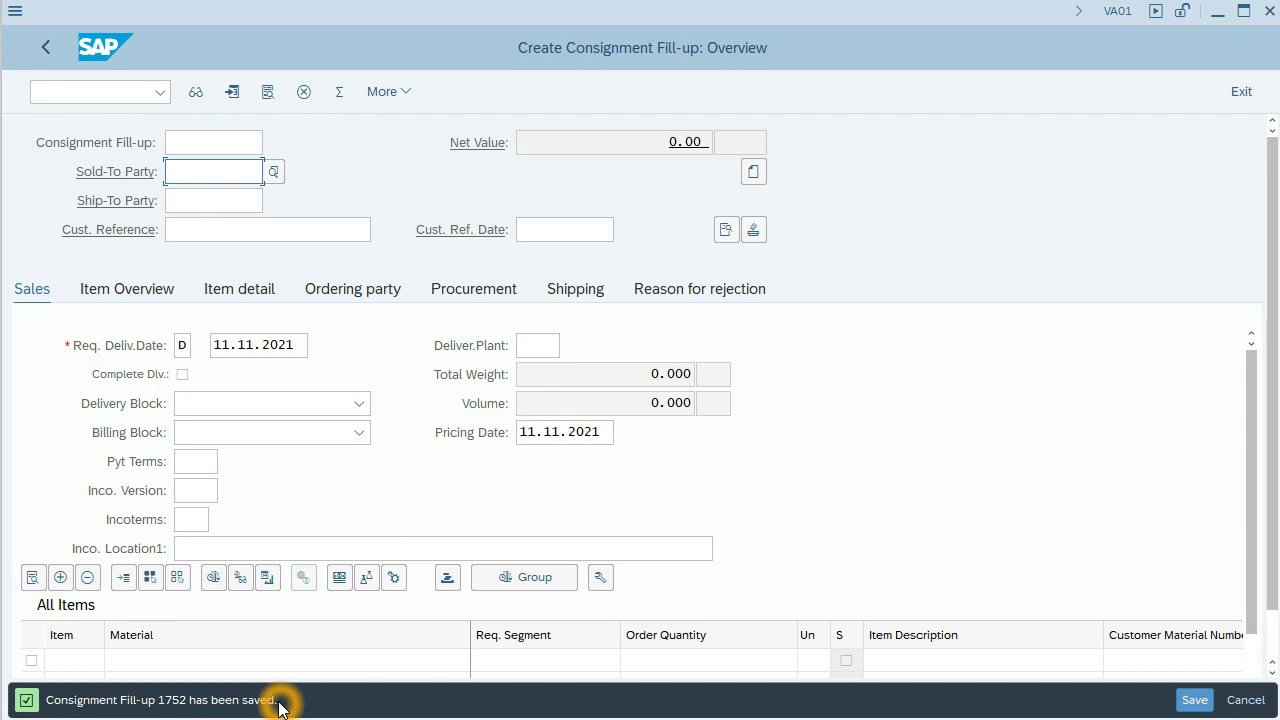
click(47, 43)
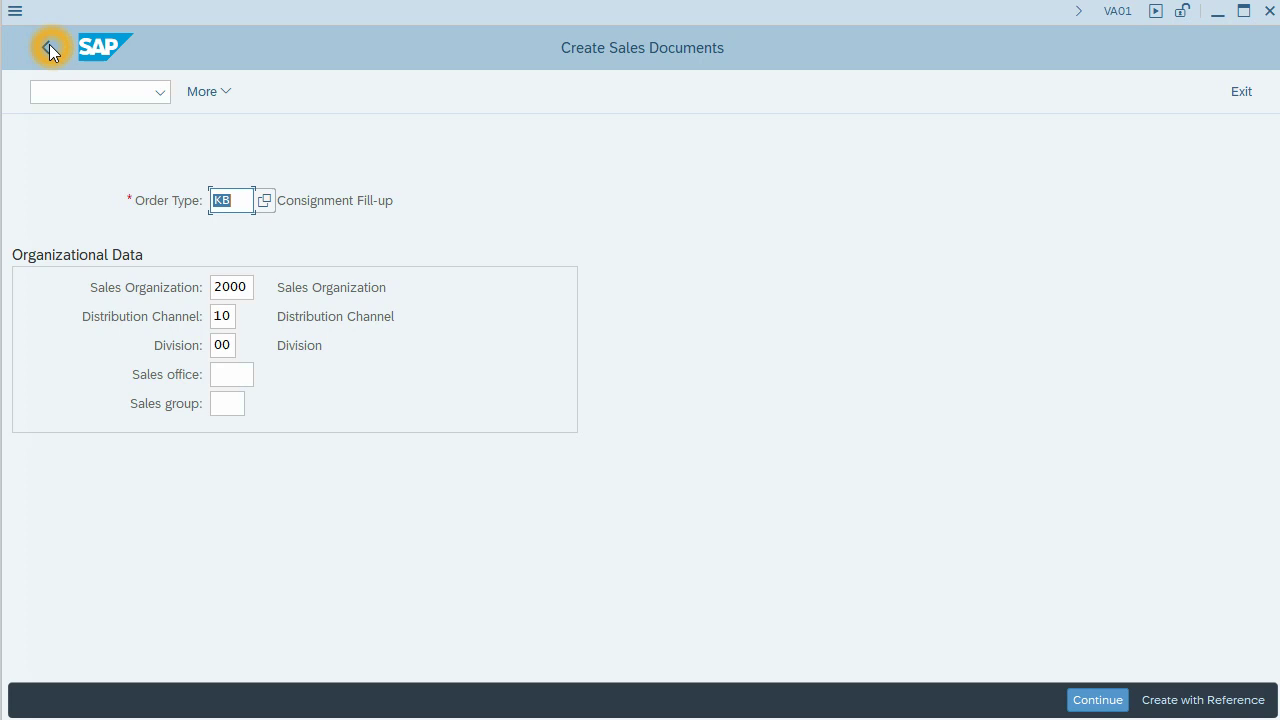
Step: Open the saved fill-up order 1752 in VA02 Change Sales Documents
click(49, 44)
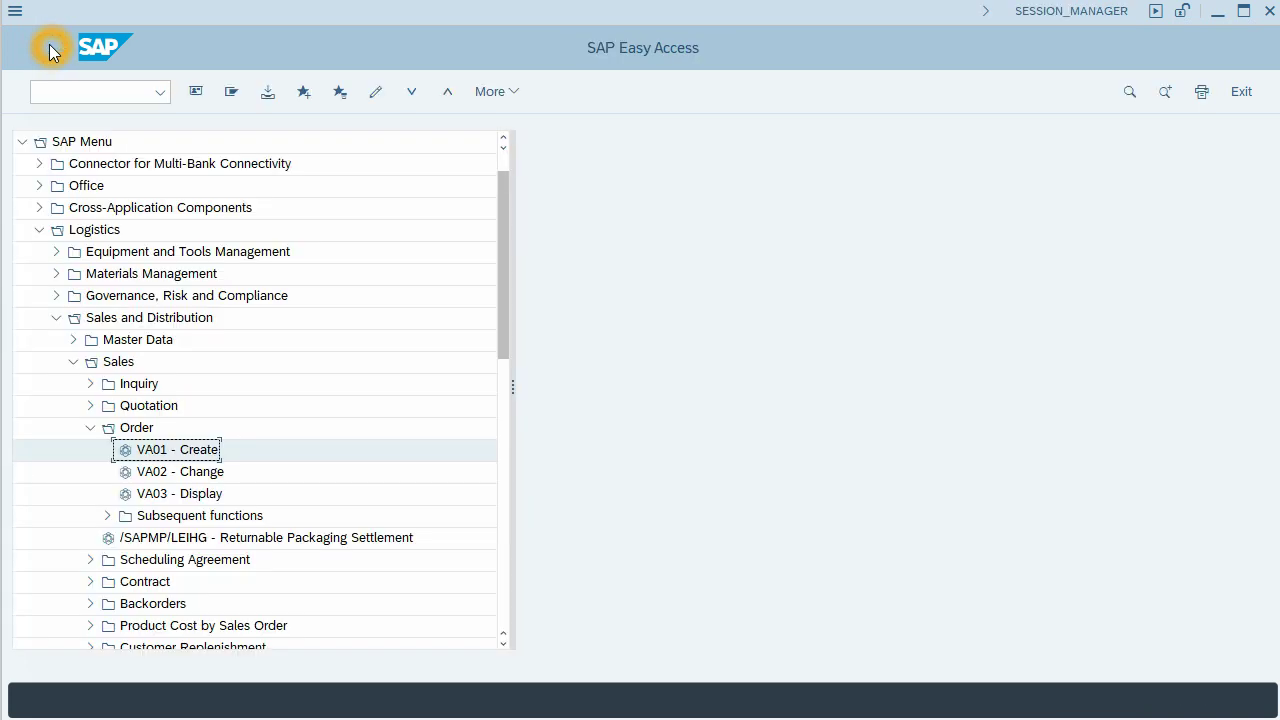
double_click(176, 476)
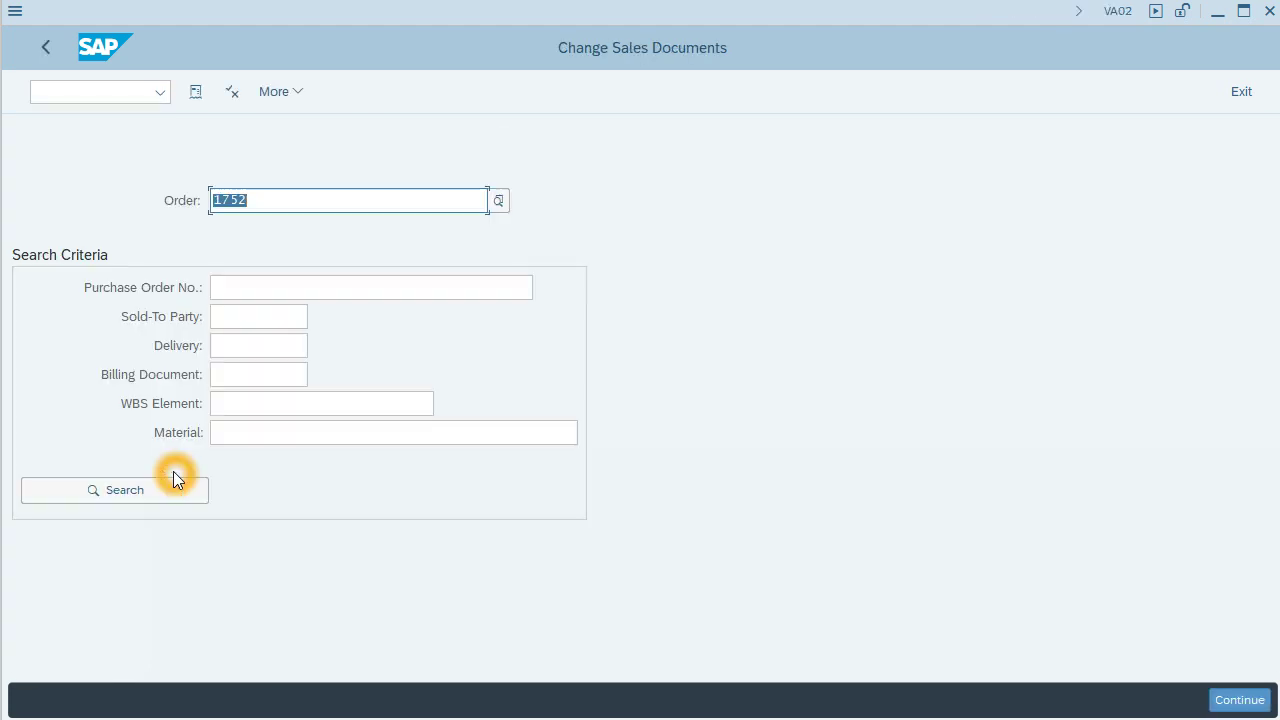
key(Return)
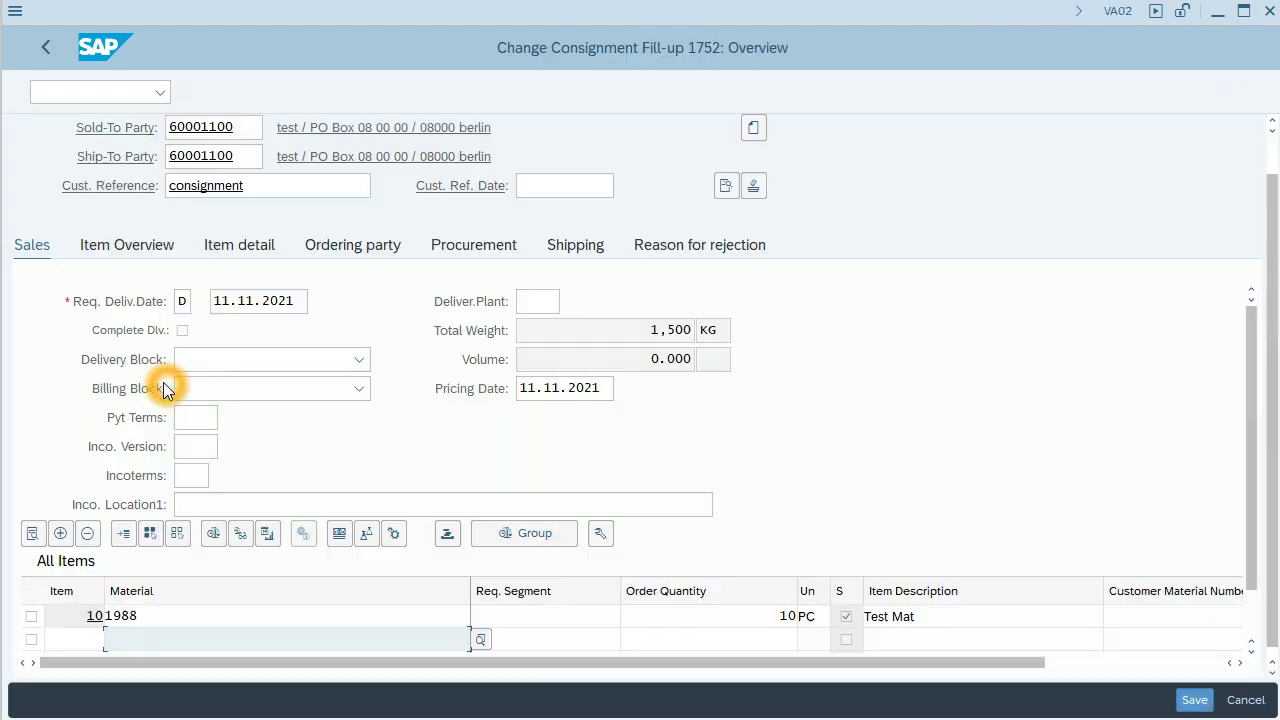
Step: Set item 10's confirmed quantity to 10 on the Procurement tab and save the order
click(500, 249)
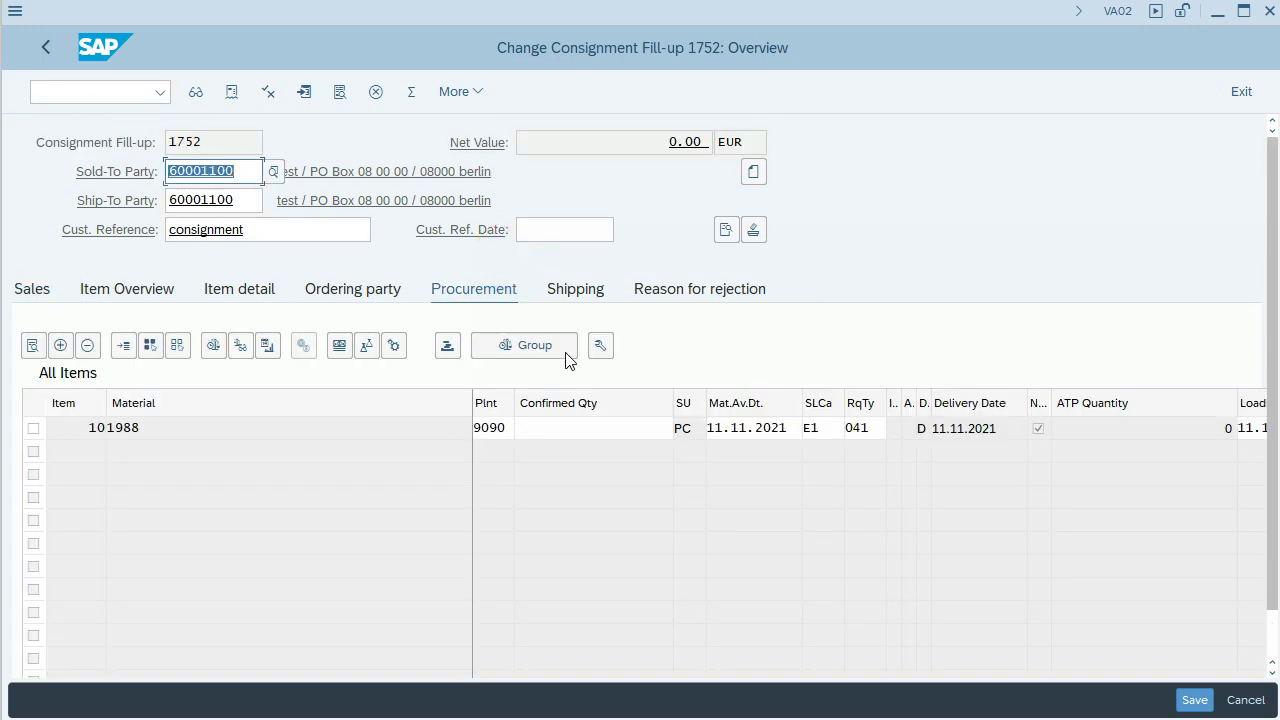
click(571, 427)
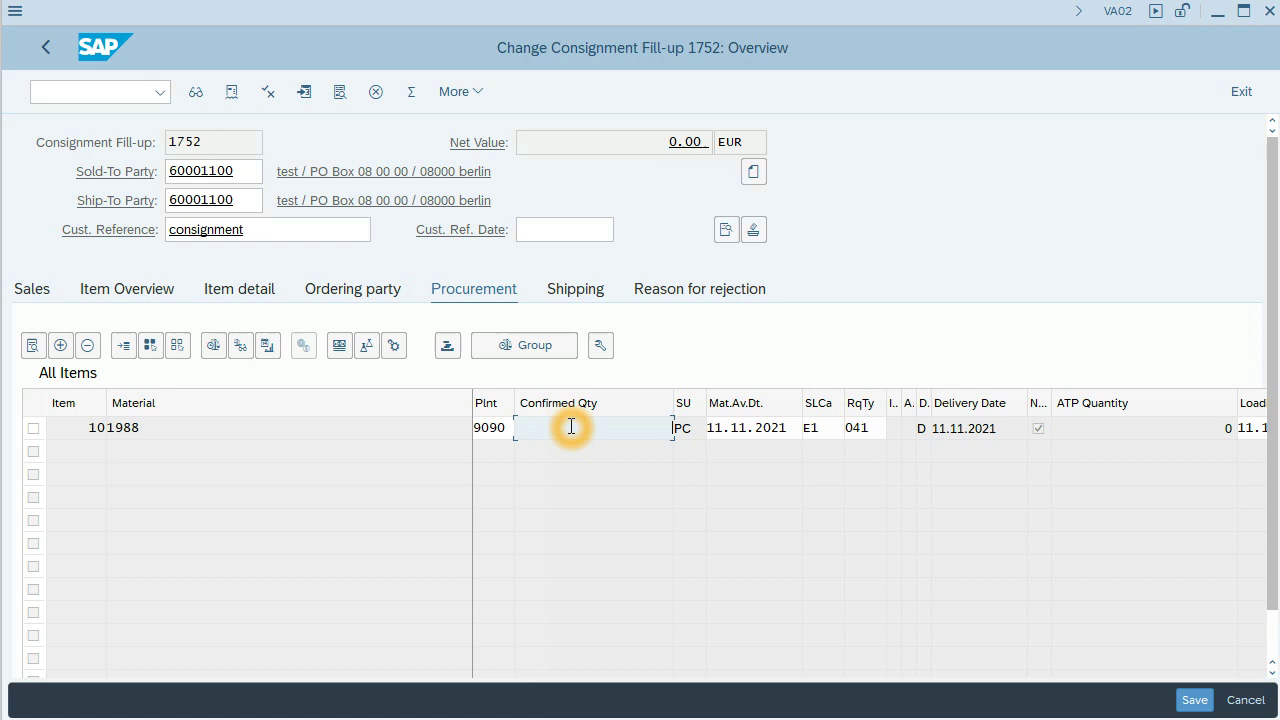
text(10)
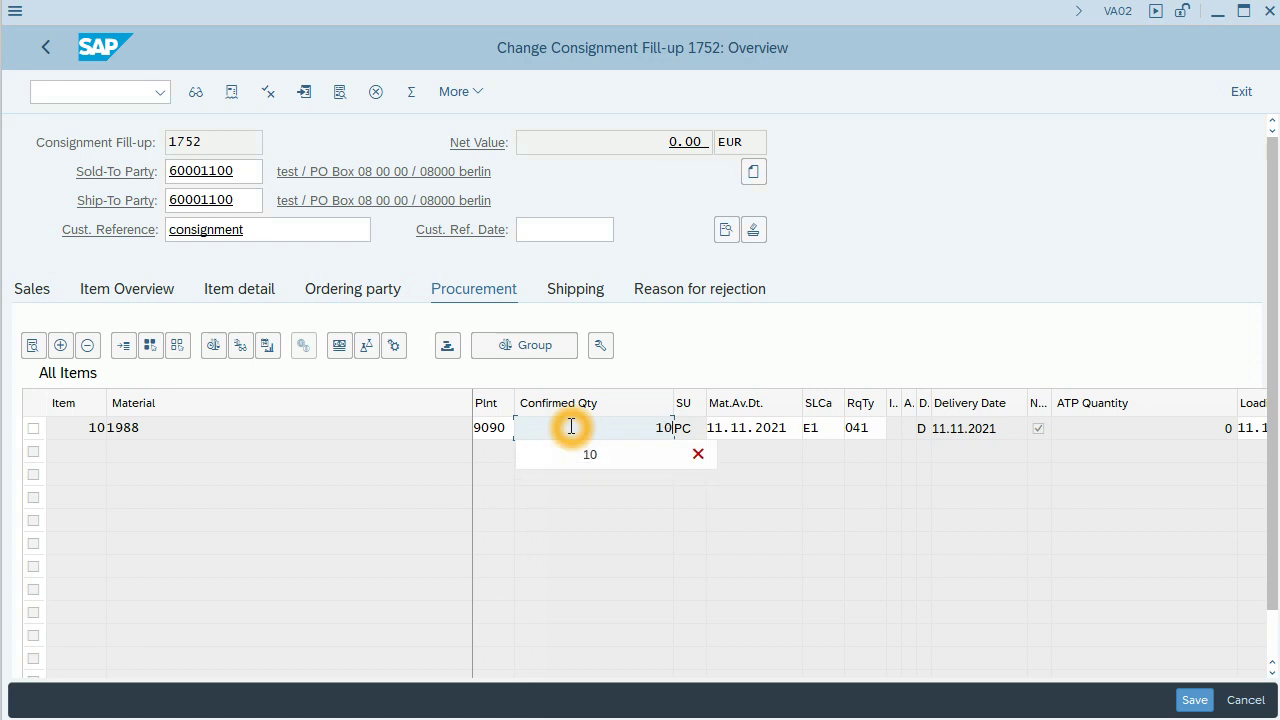
key(Return)
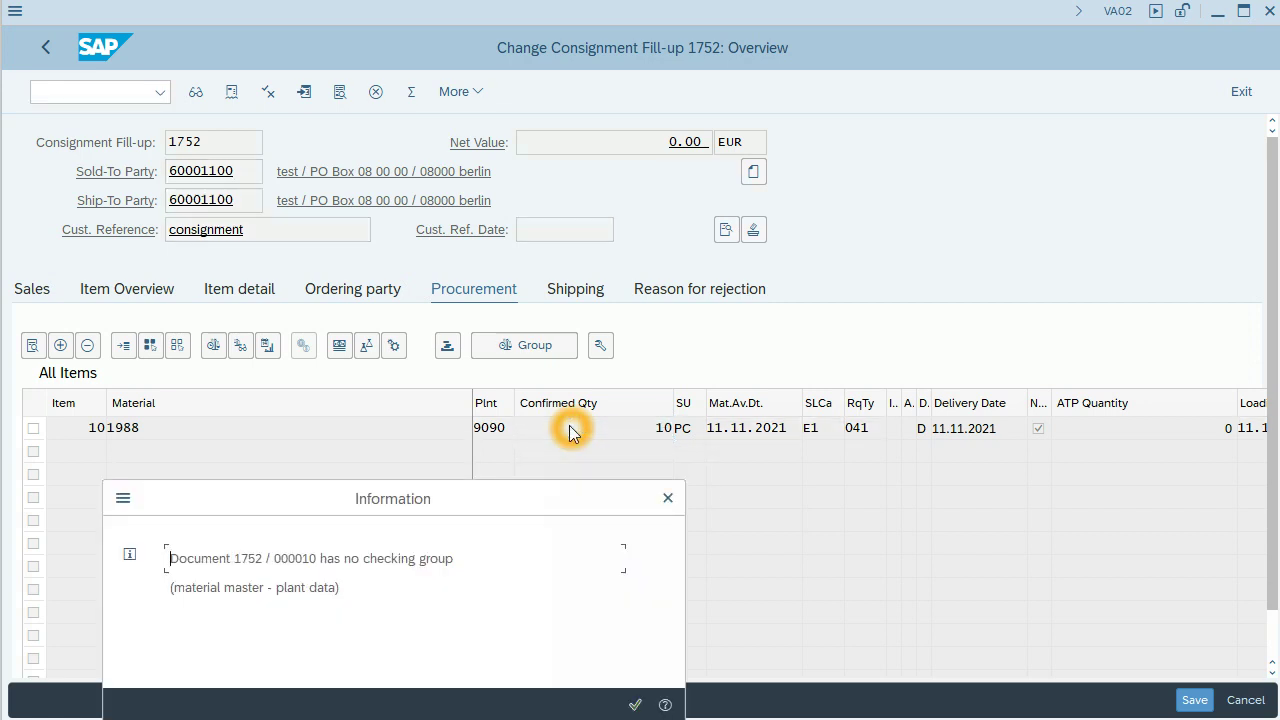
key(Return)
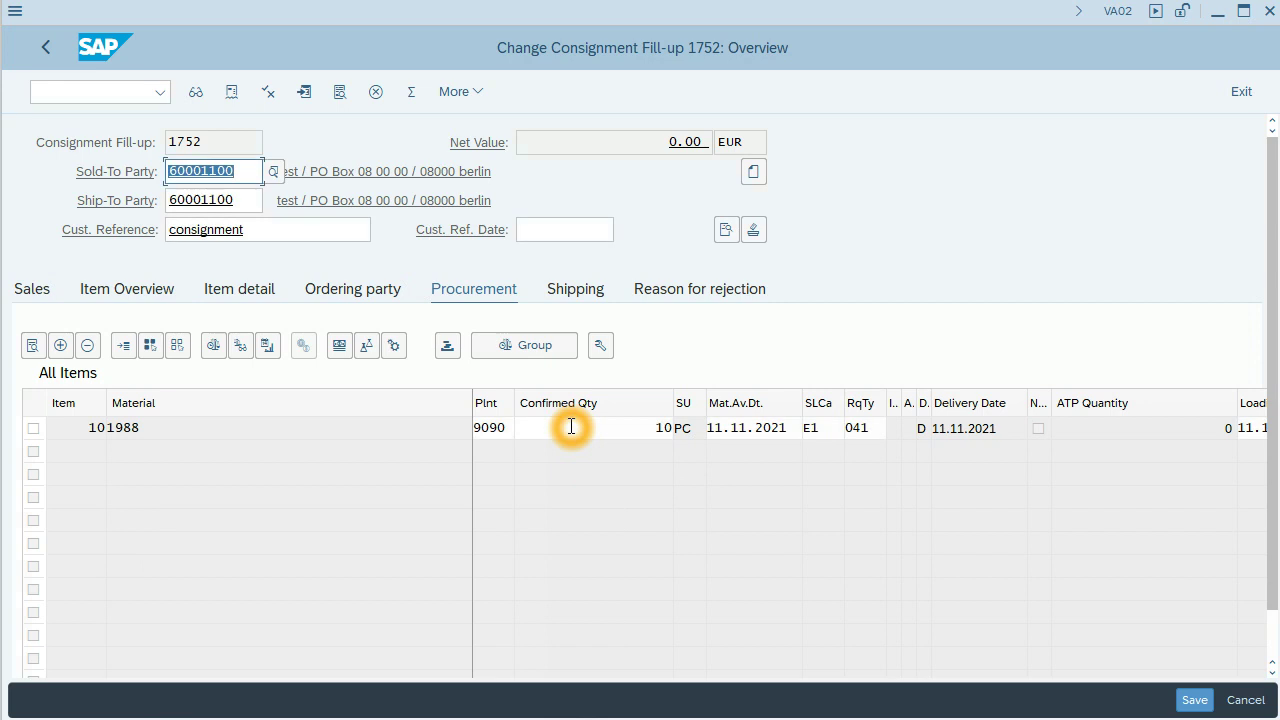
click(1182, 700)
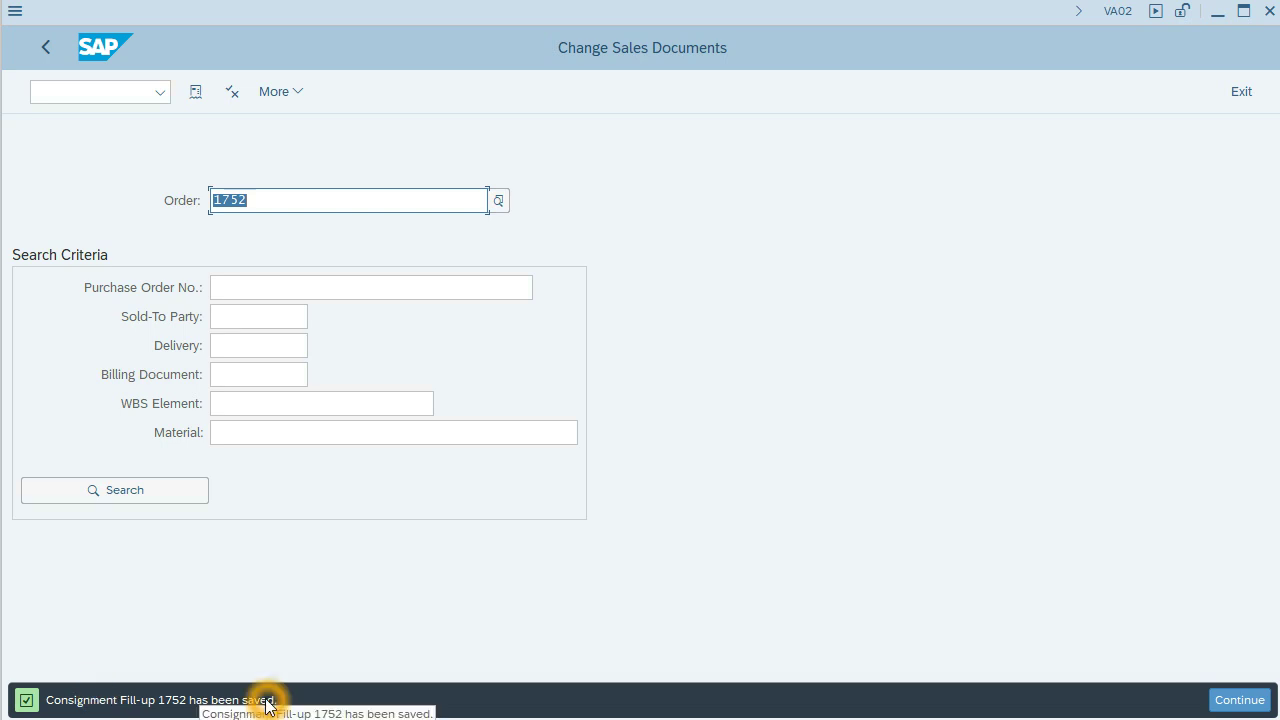
click(40, 55)
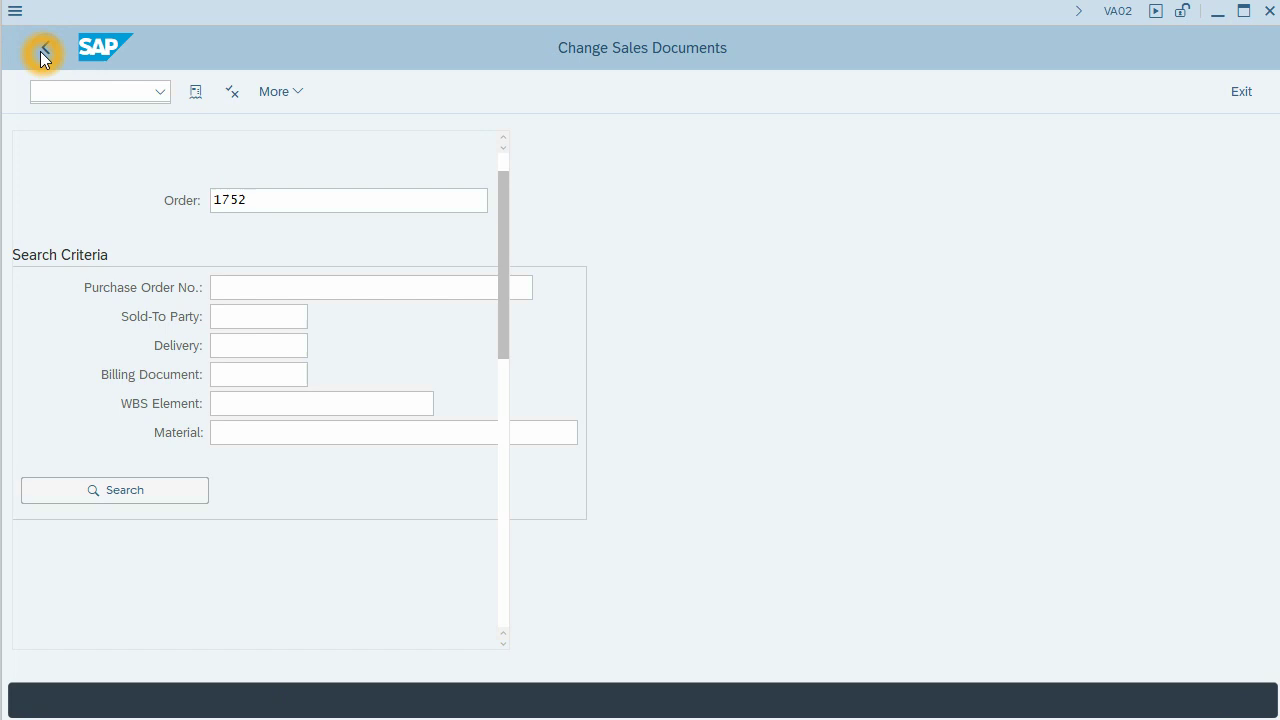
Step: Navigate to Shipping and Transportation > Outbound Delivery > Create > Single Document for VL01N
scroll(269, 431, down, 1)
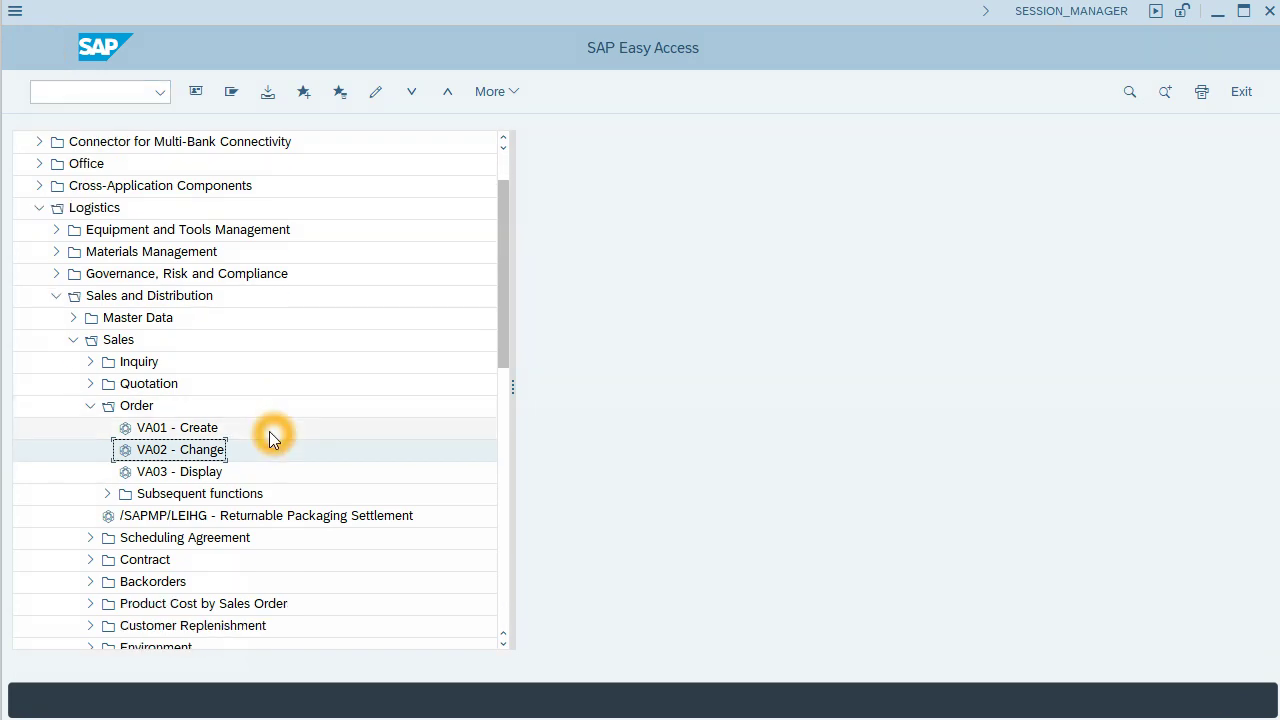
scroll(269, 438, down, 1)
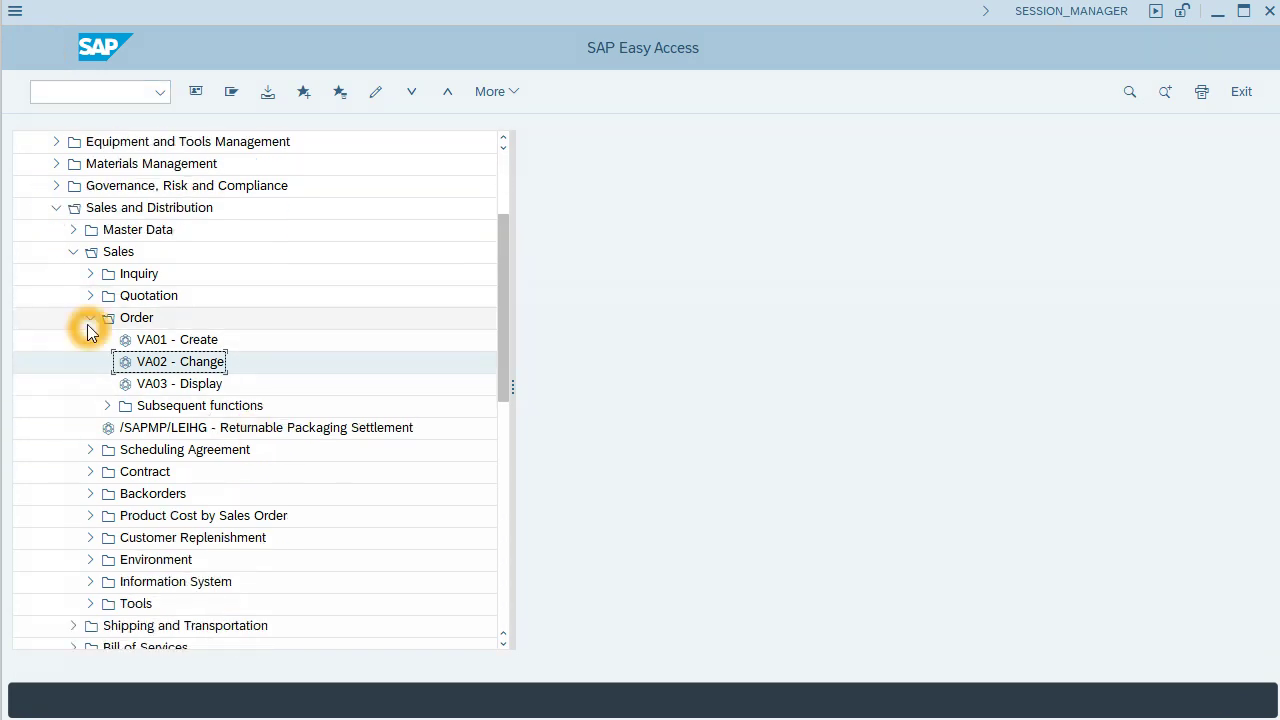
click(73, 251)
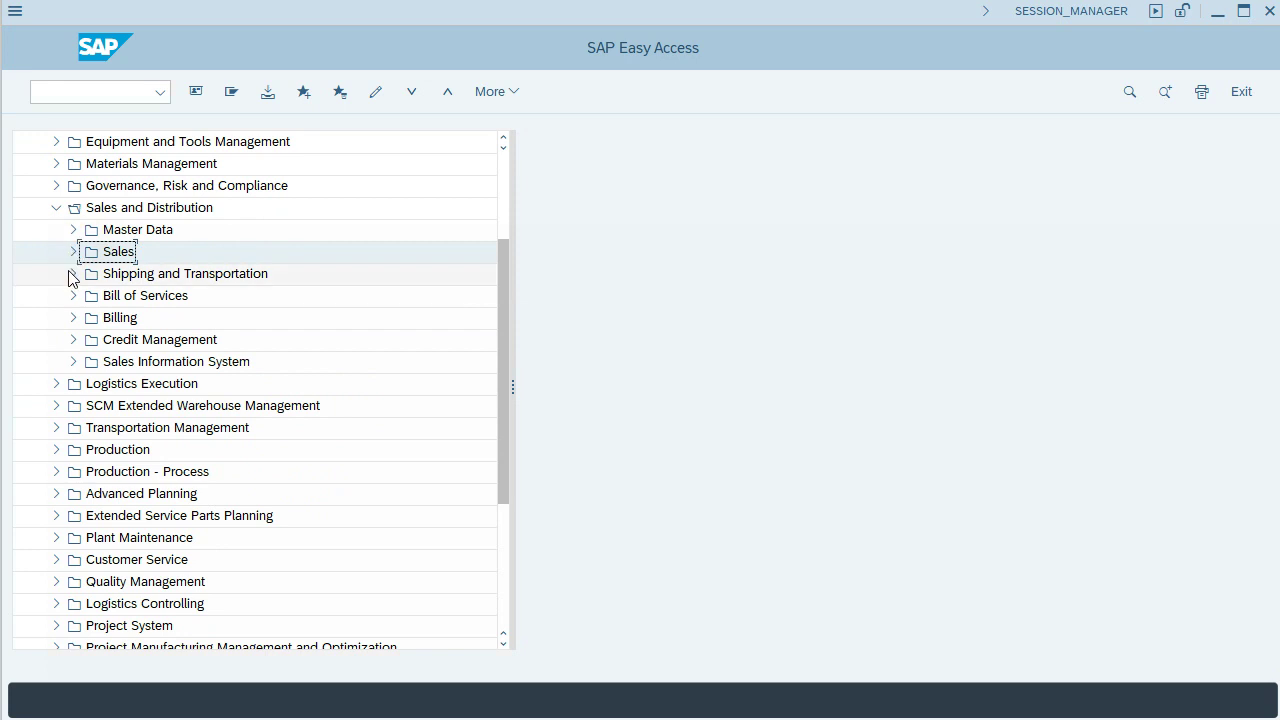
click(70, 277)
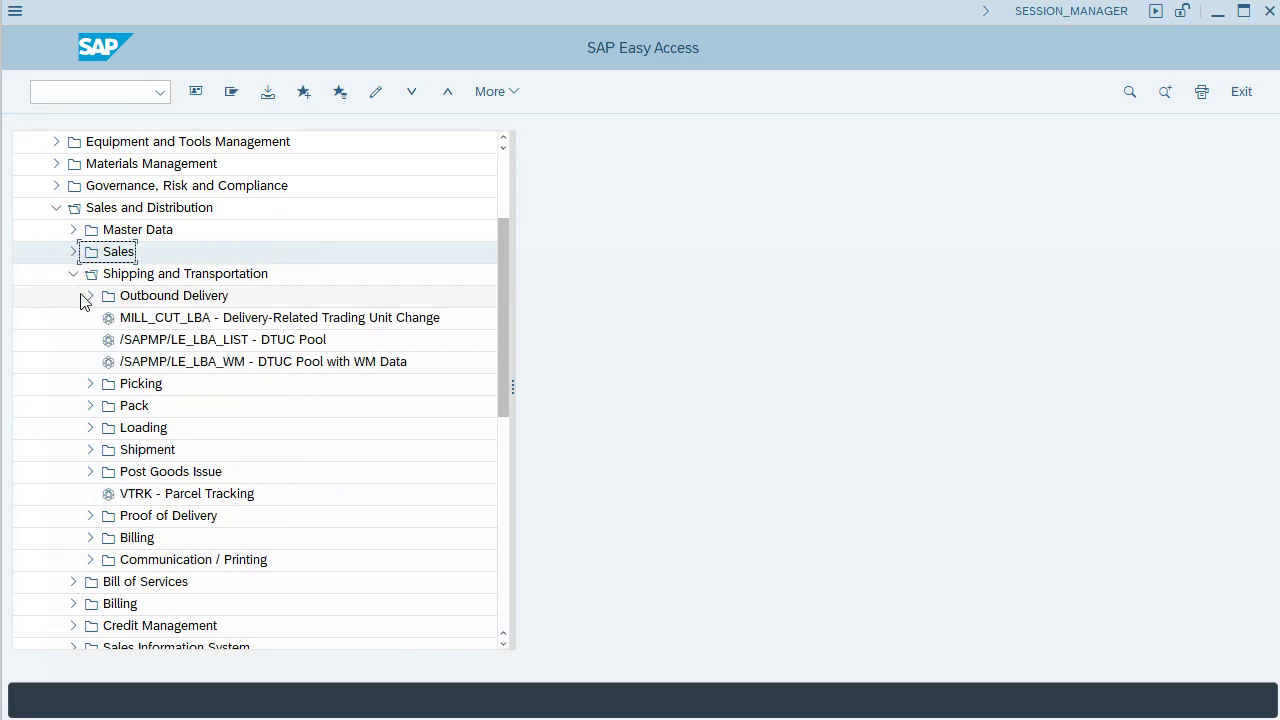
click(90, 298)
click(107, 318)
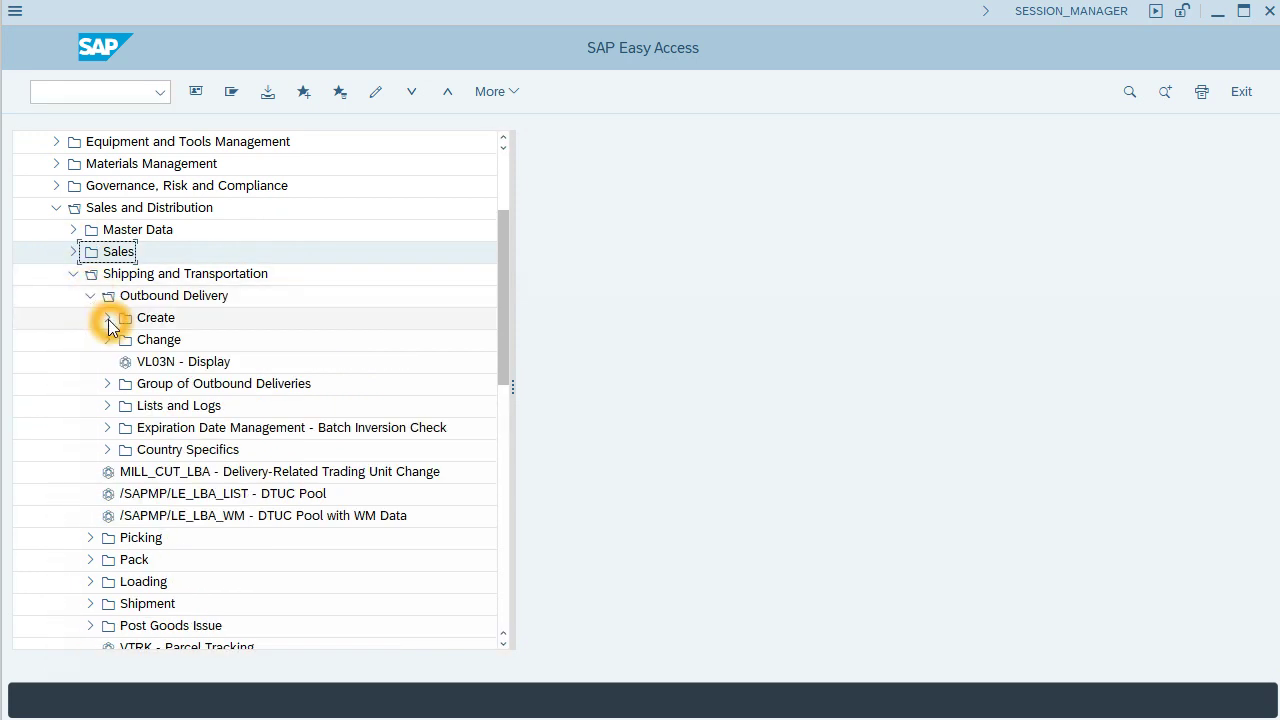
click(124, 340)
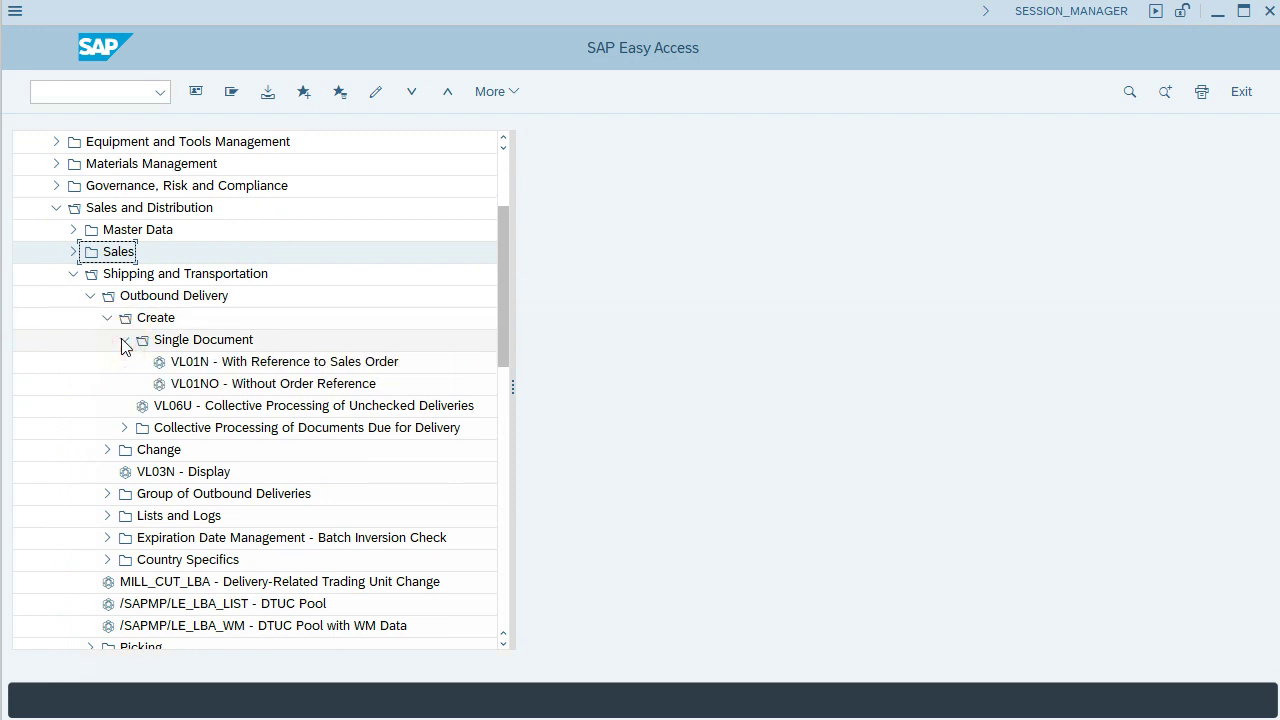
double_click(183, 362)
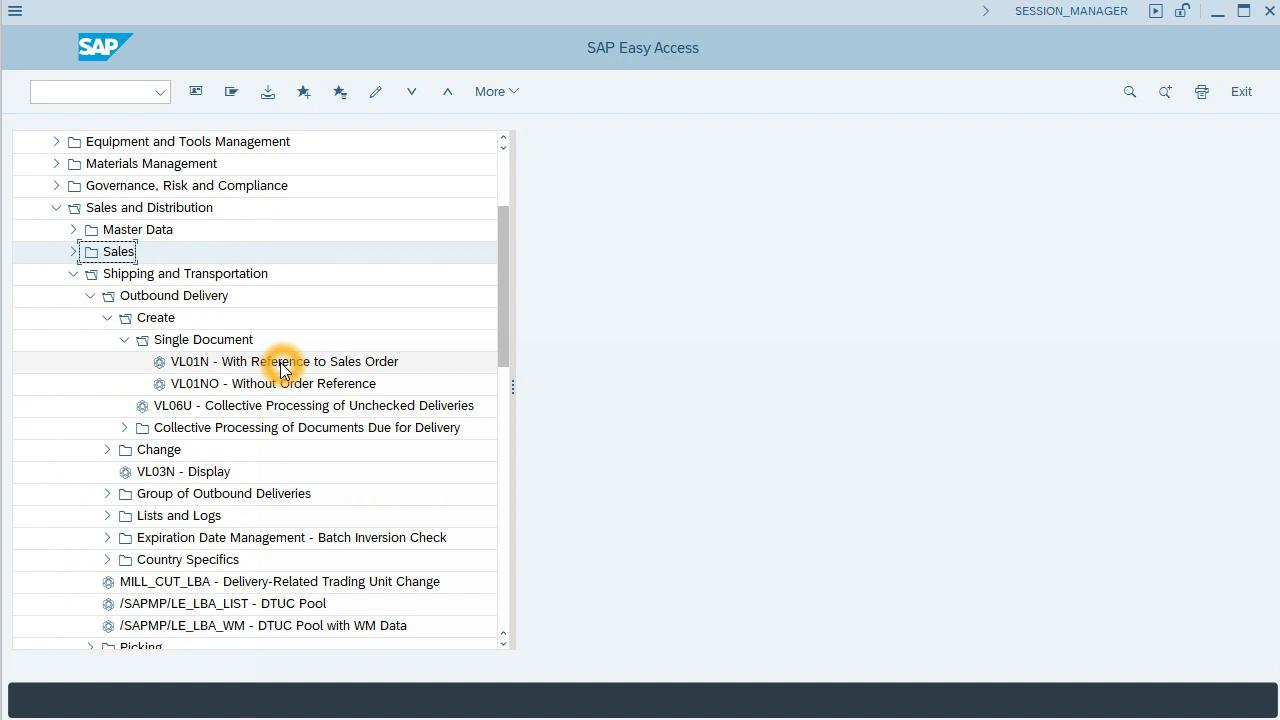
Step: Start VL01N and create the delivery for order 1752 from shipping point 0001
click(210, 363)
double_click(211, 363)
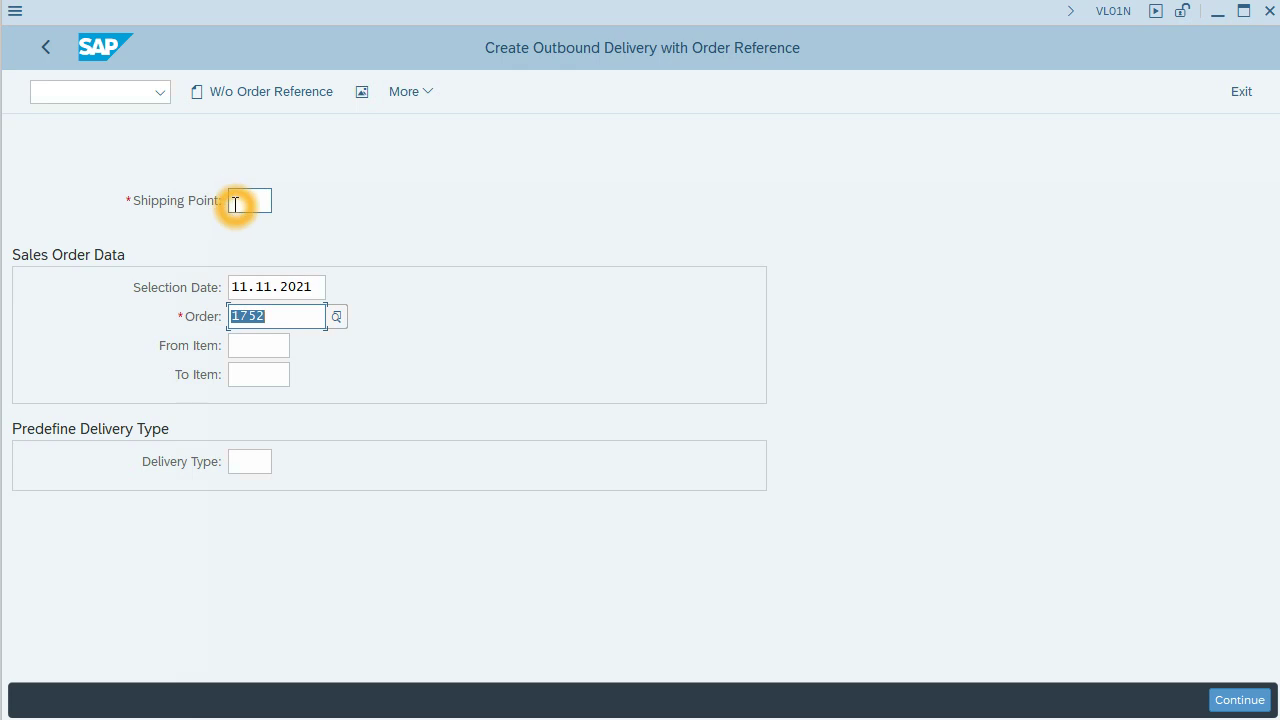
click(236, 203)
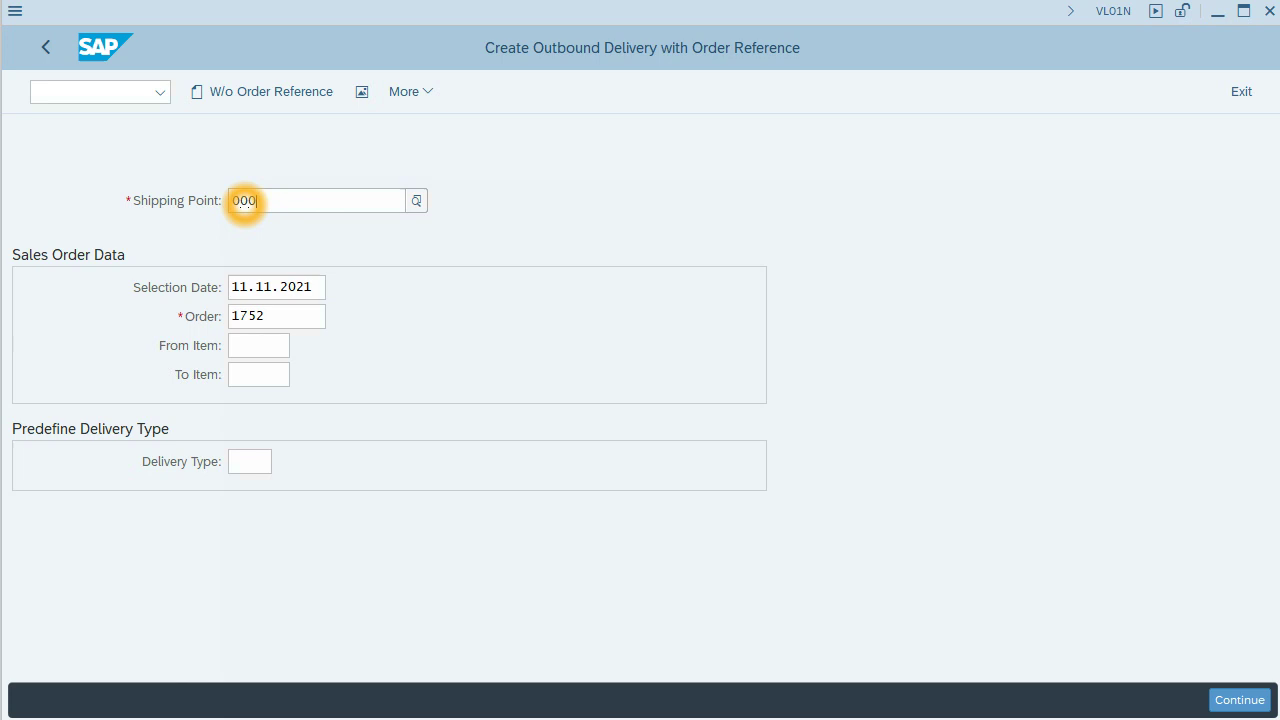
text(1)
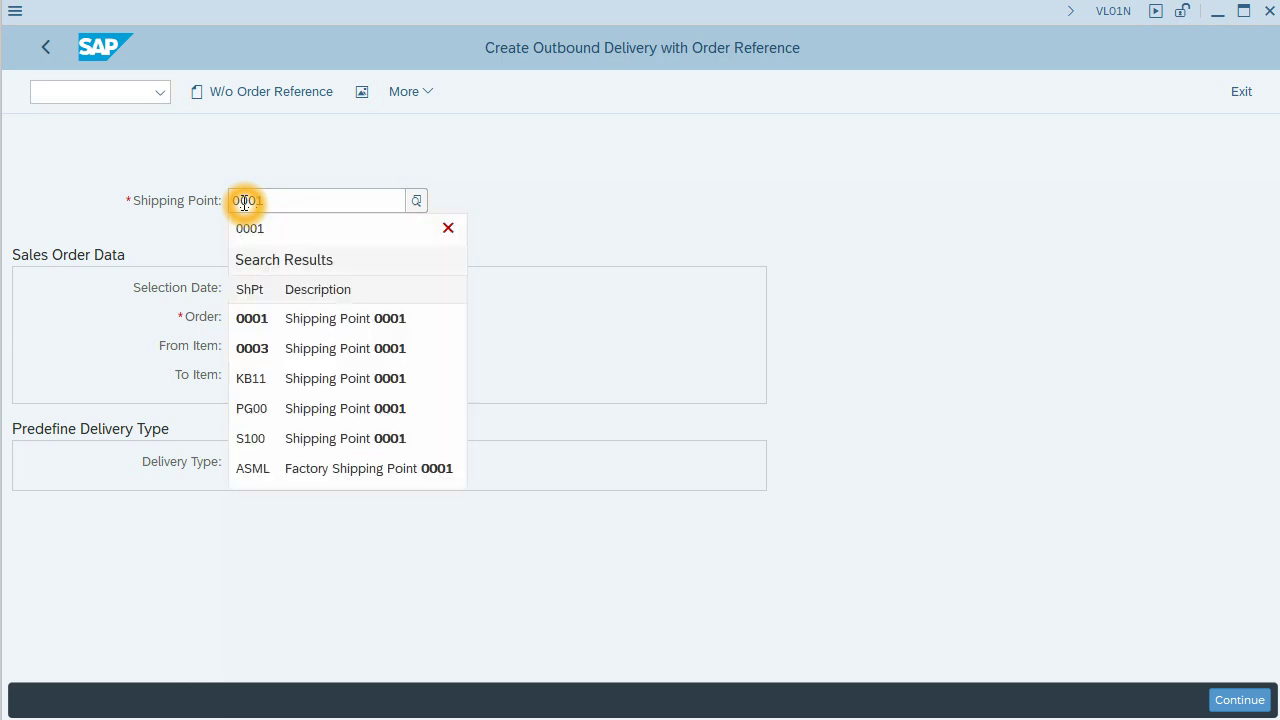
click(274, 234)
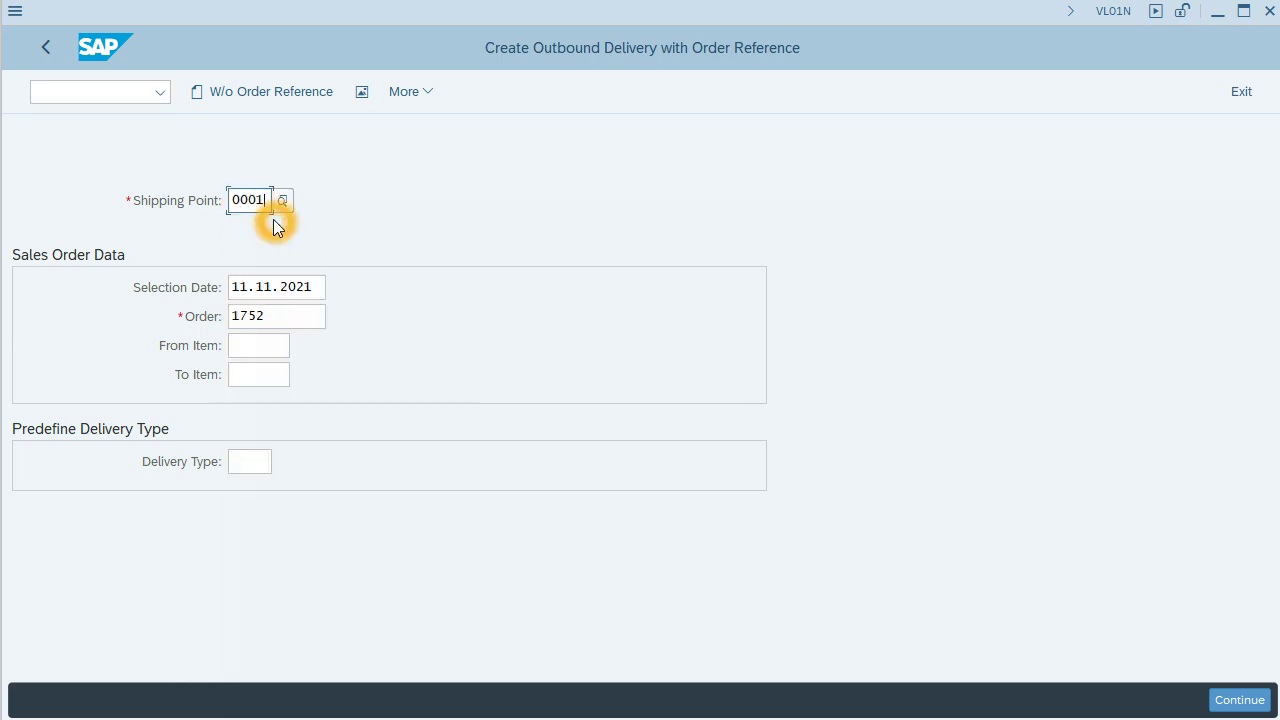
click(276, 226)
key(Return)
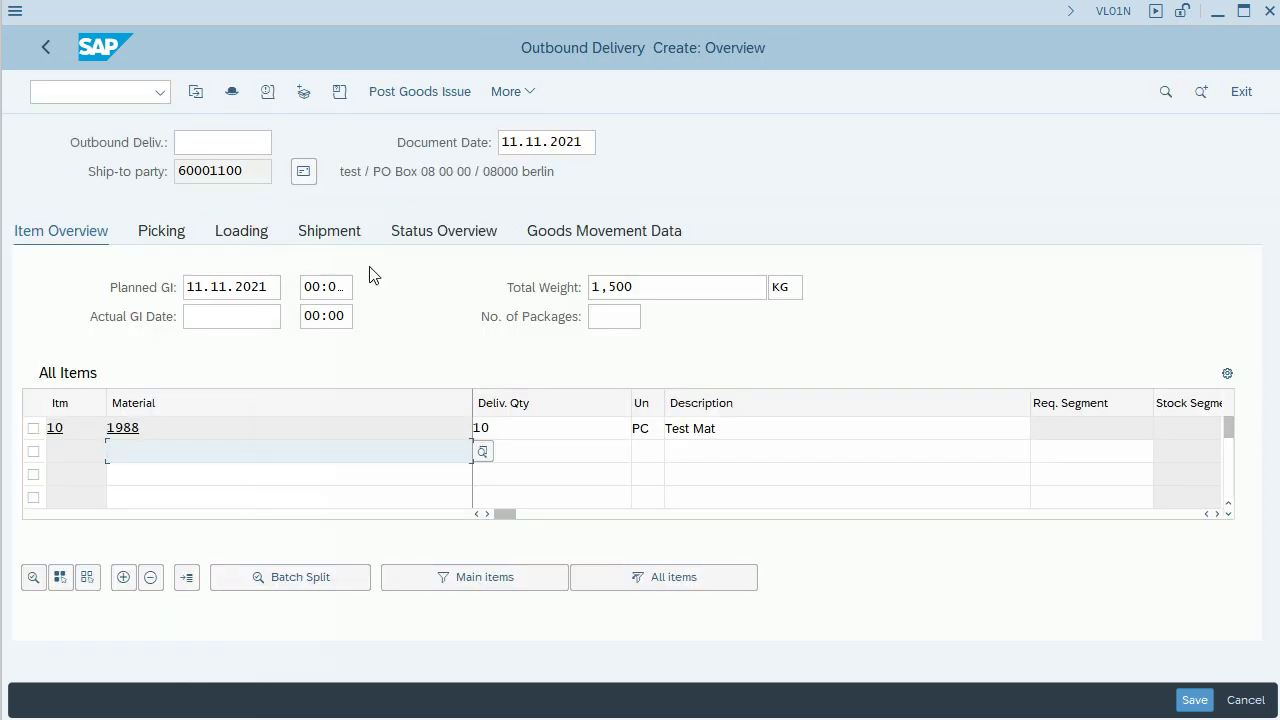
Step: View the delivery's Status Overview, confirming picking and goods movement status A for item 10
click(440, 236)
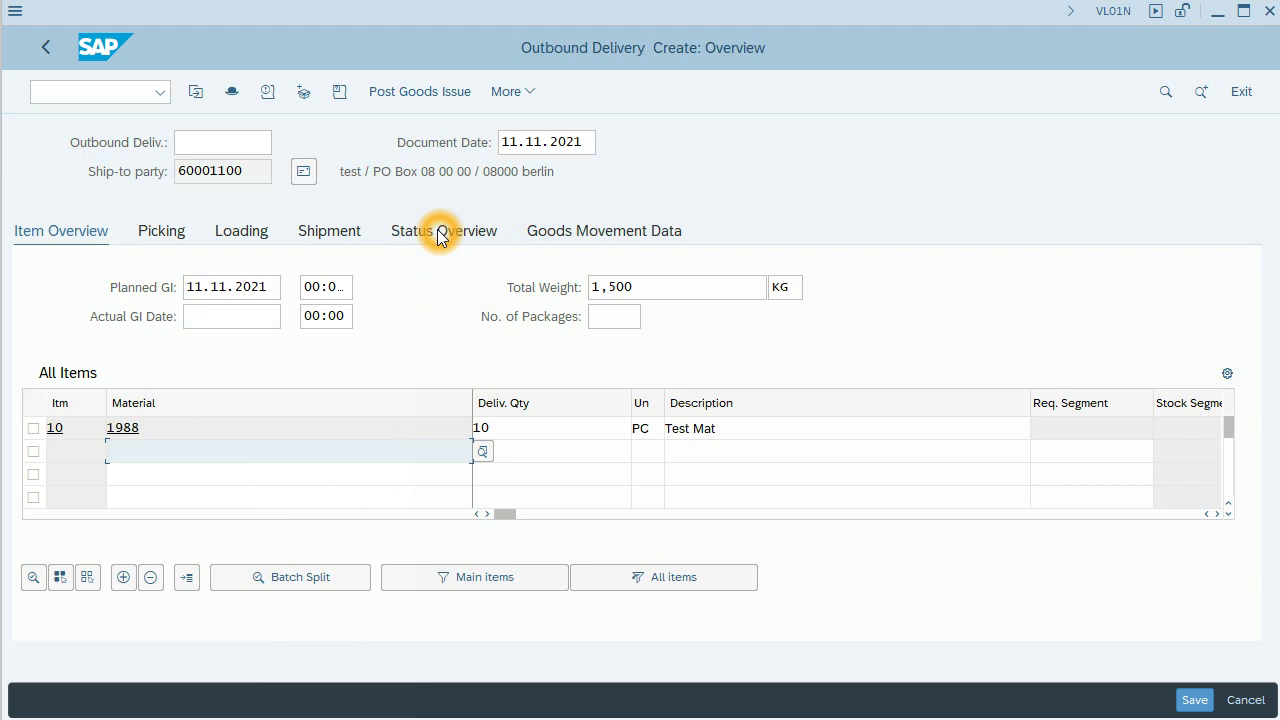
click(440, 236)
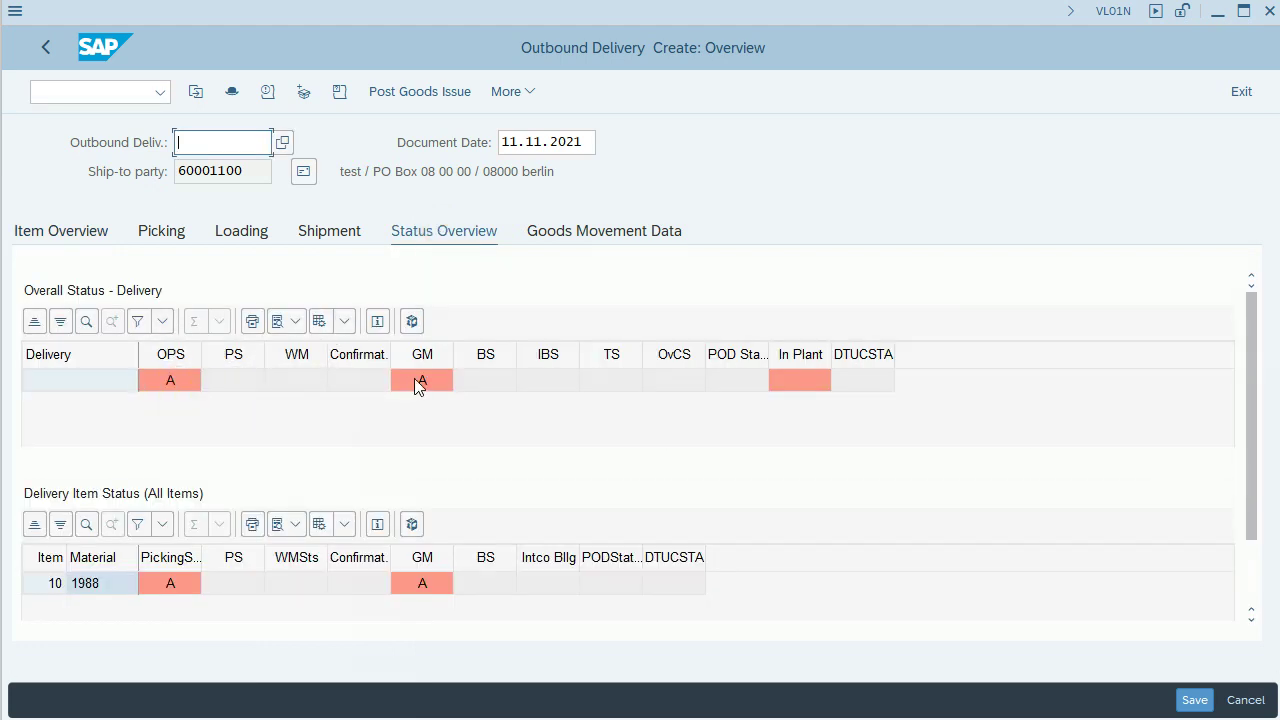
click(189, 368)
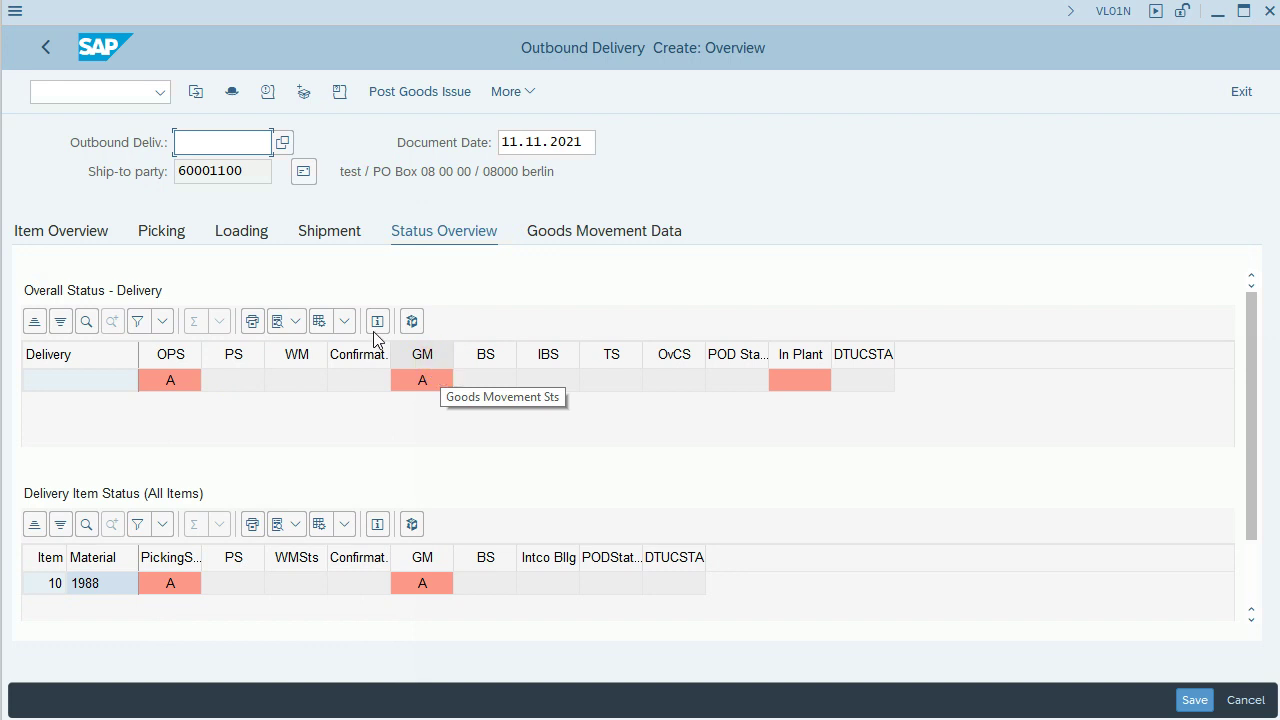
click(161, 232)
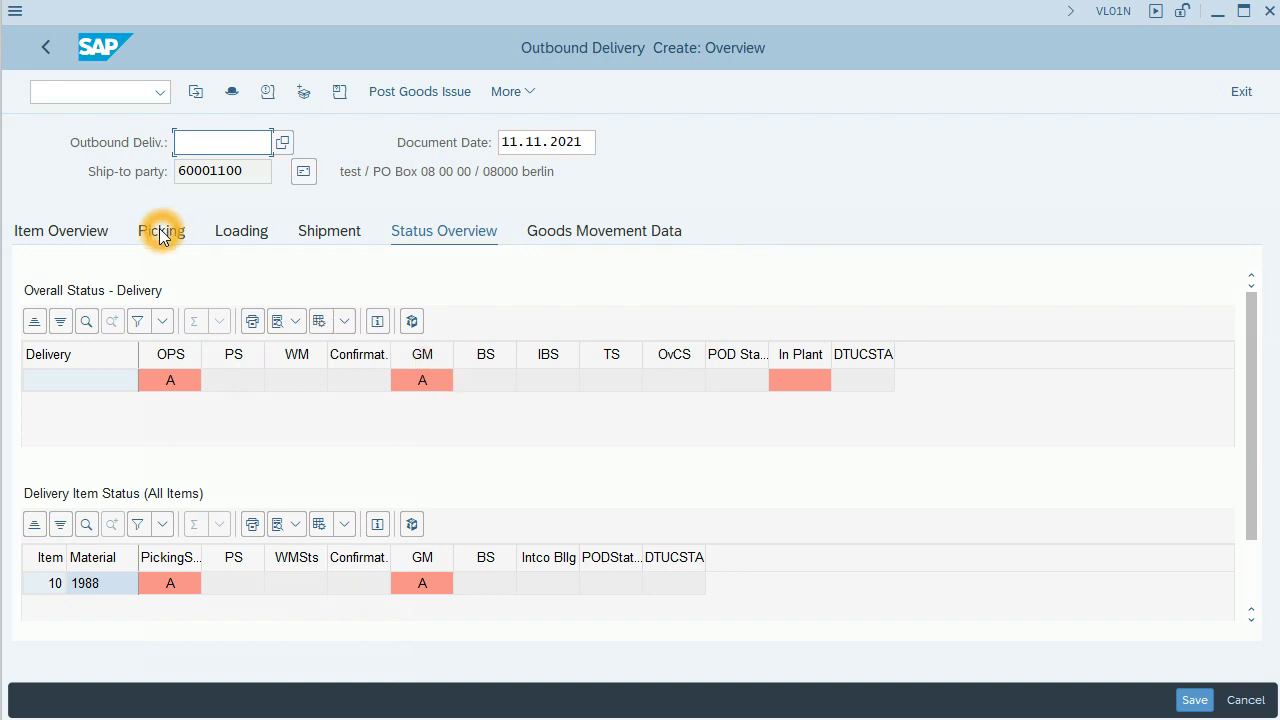
Step: Enter a picked quantity of 10 PC for item 10 and acknowledge the material 1988 message
click(160, 232)
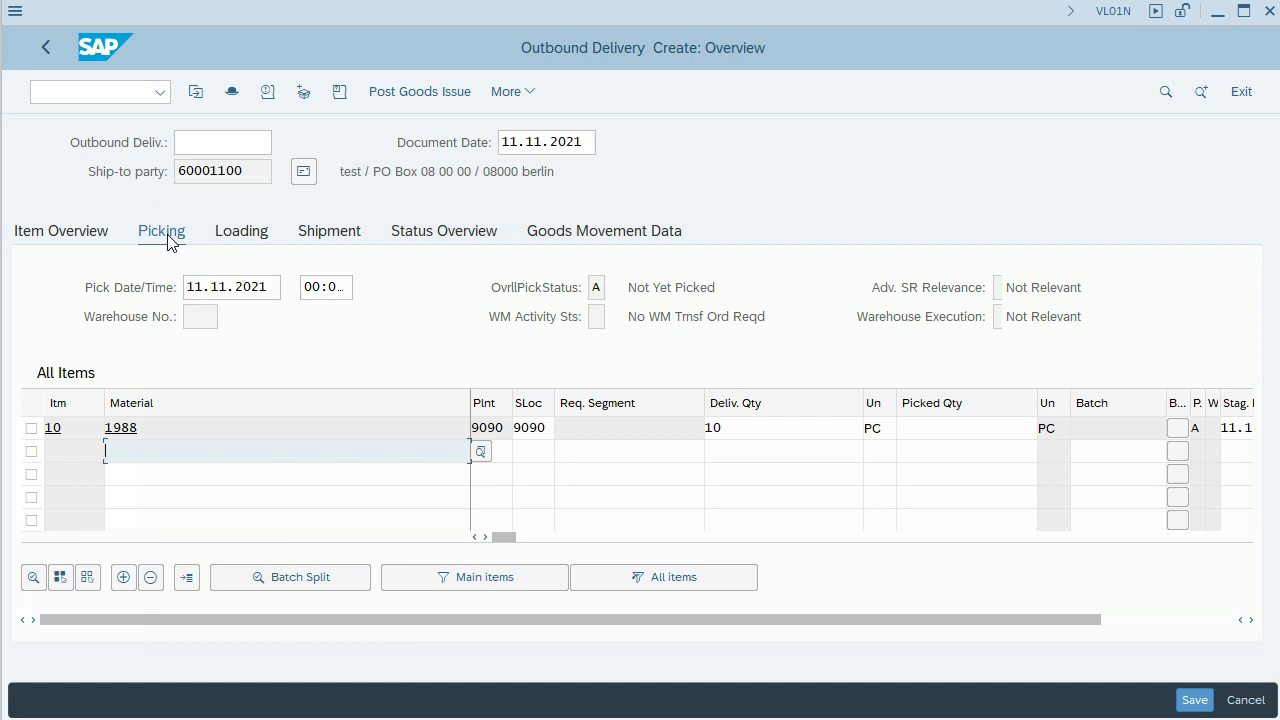
click(932, 421)
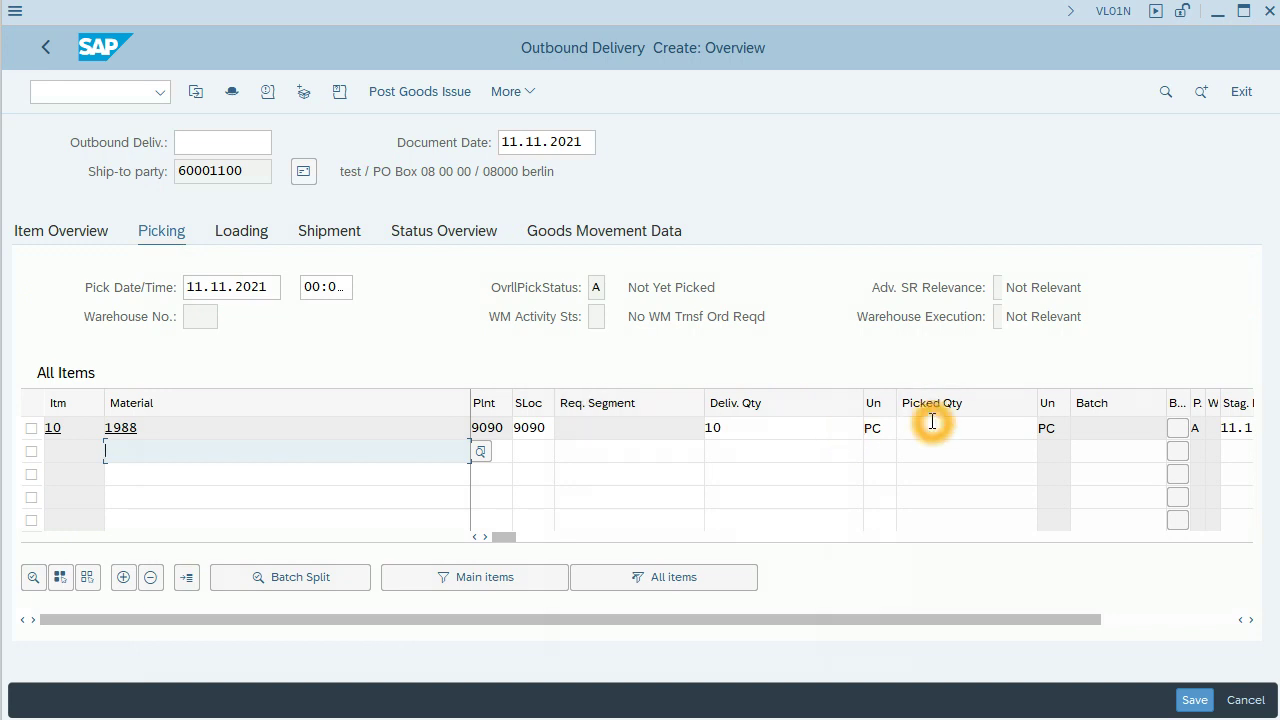
text(10)
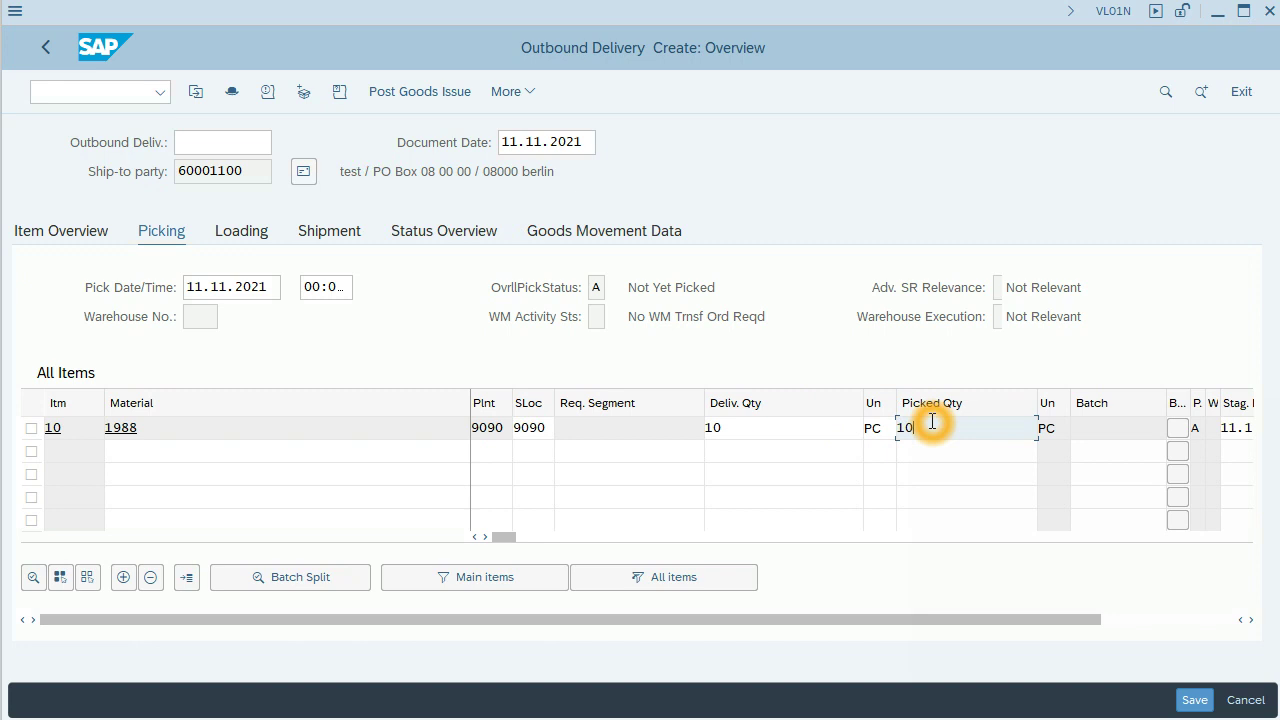
key(Return)
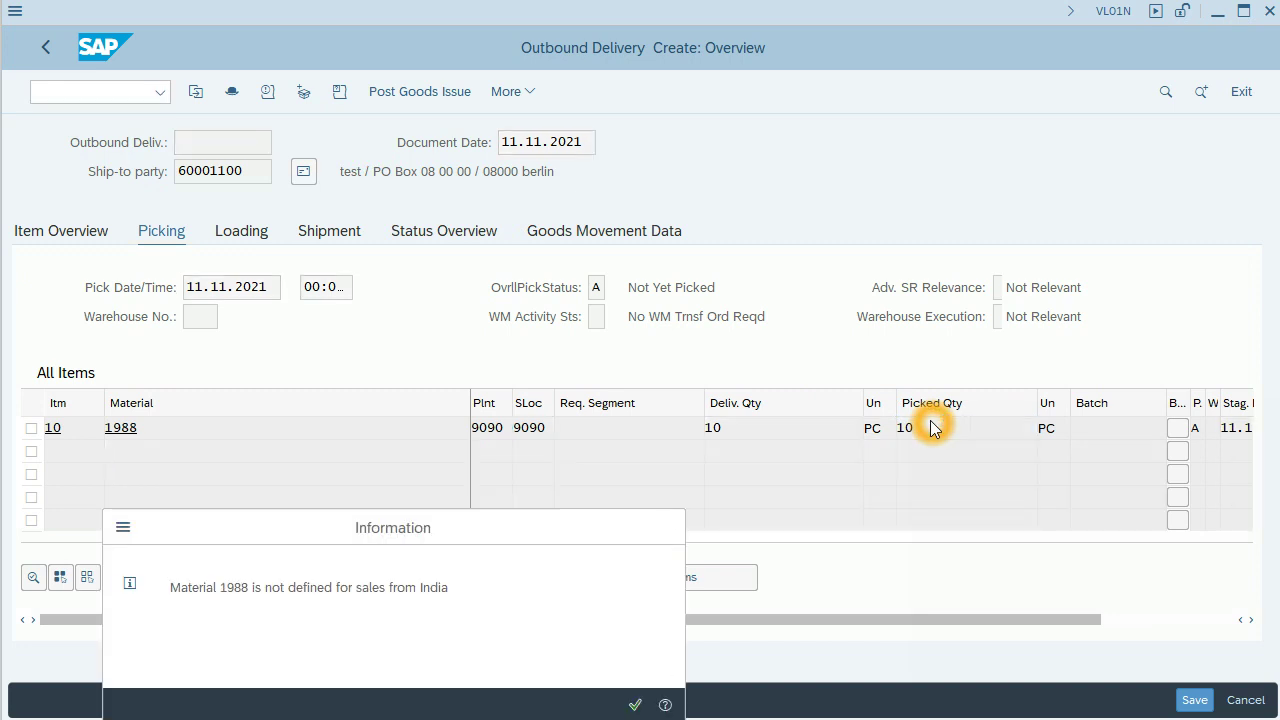
key(Return)
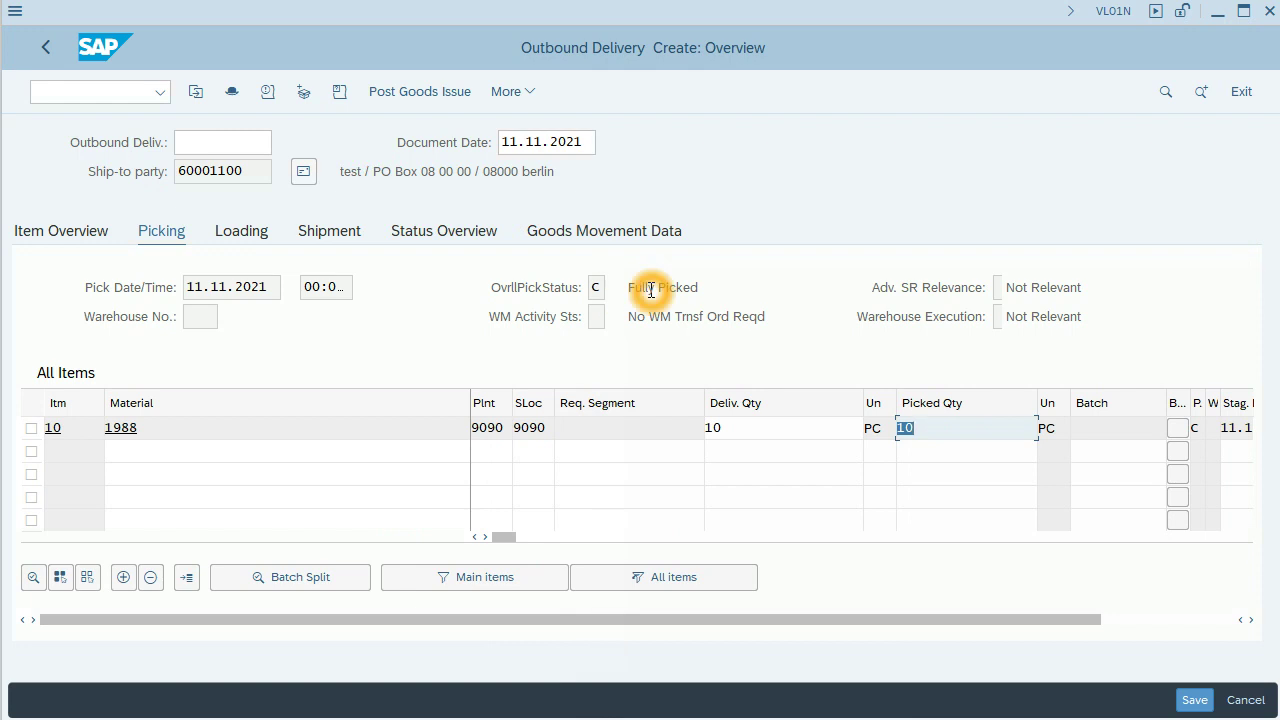
Step: Save the fully picked delivery and reopen delivery 80000220 in VL02N for changing
click(1196, 701)
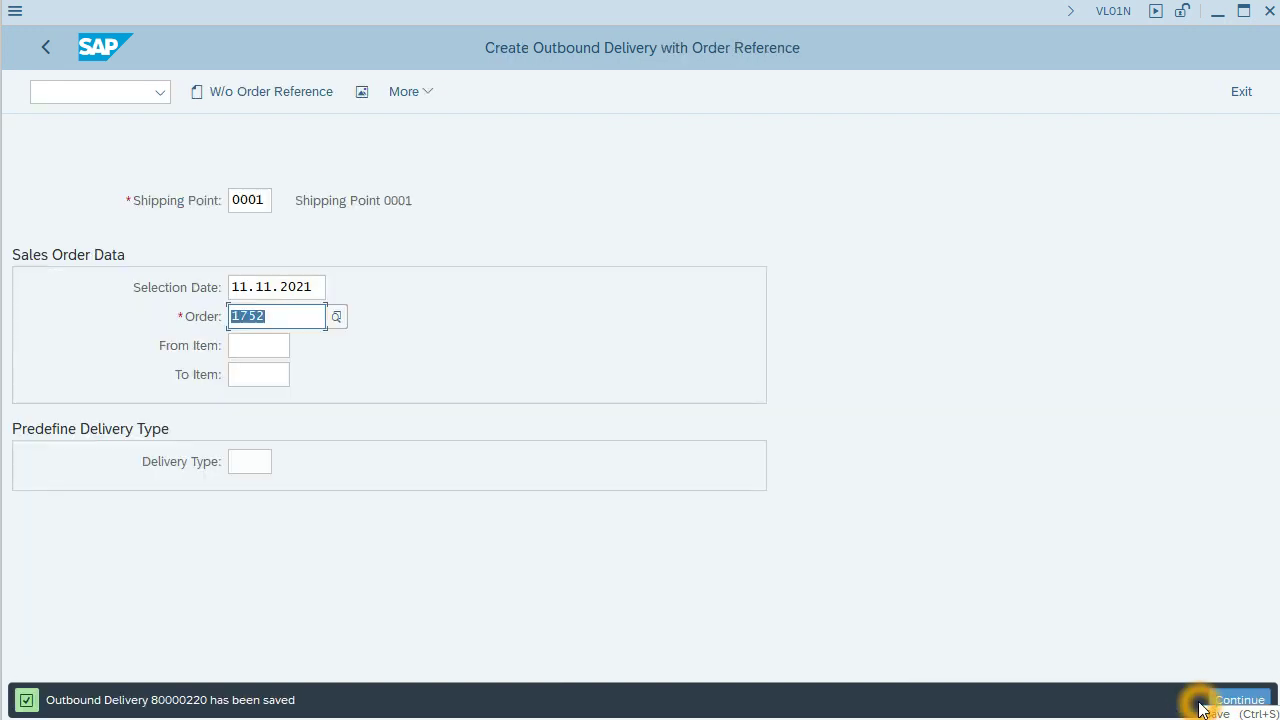
click(306, 704)
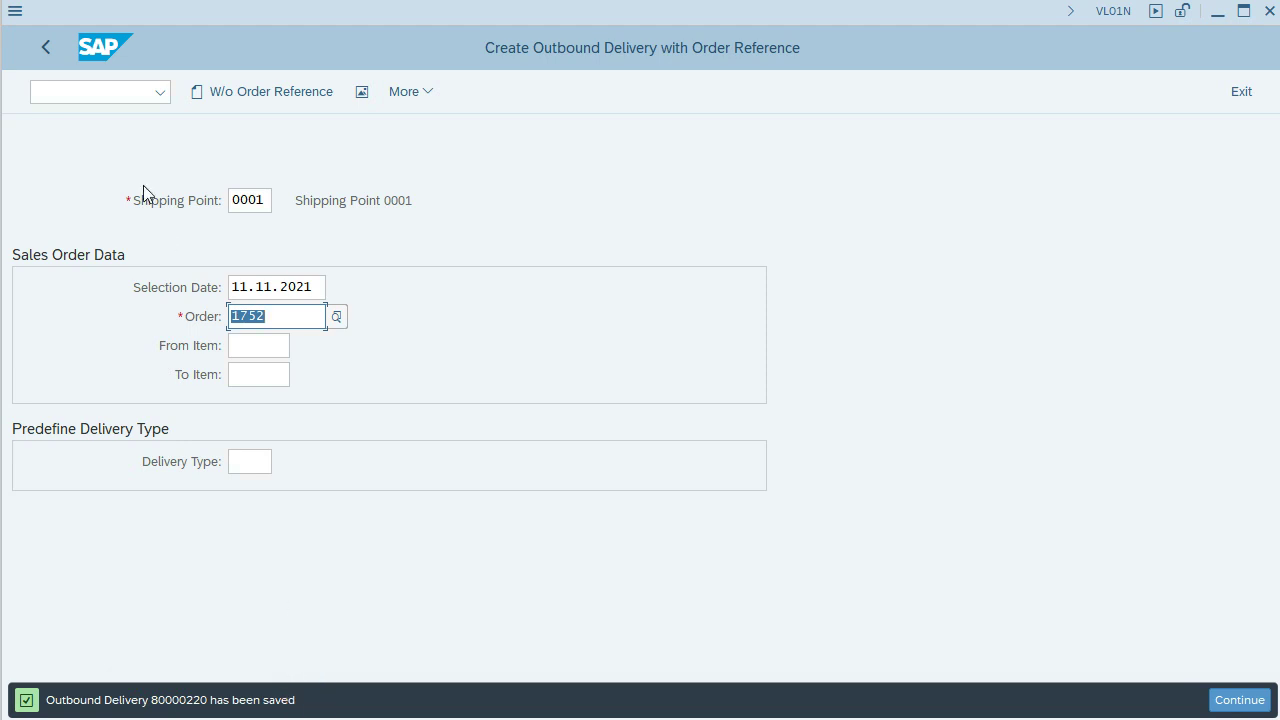
click(47, 50)
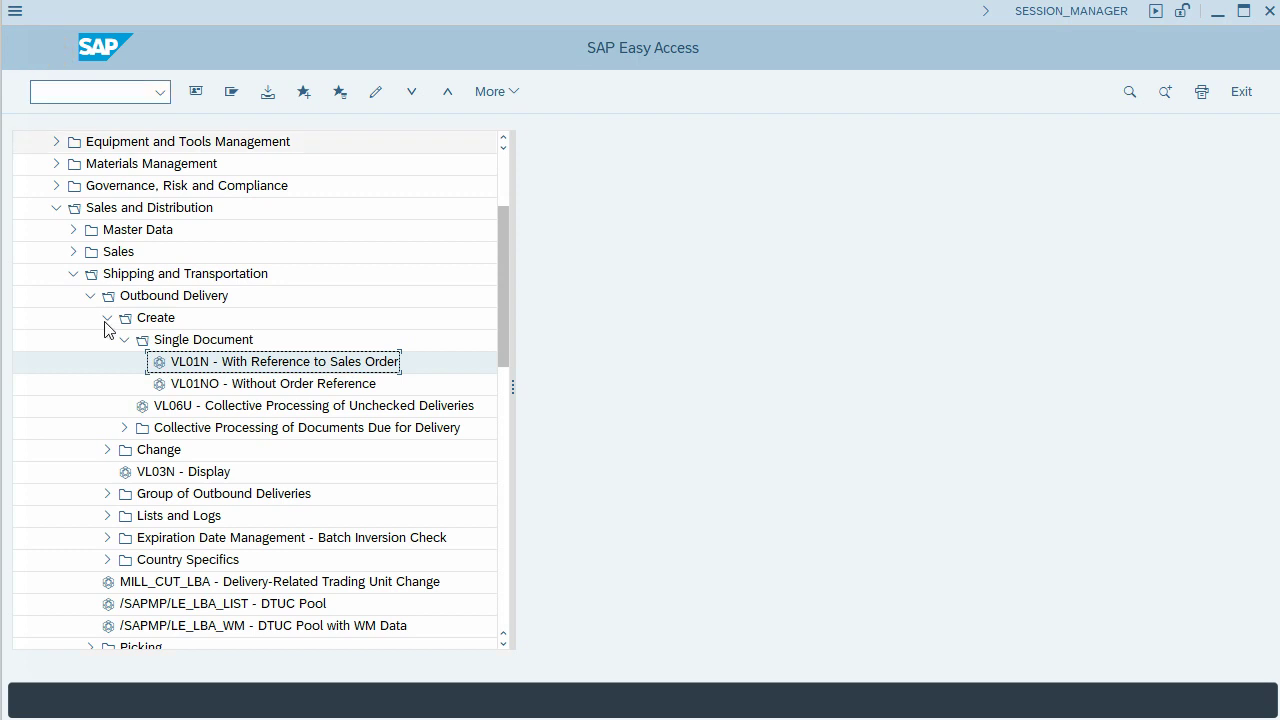
click(107, 450)
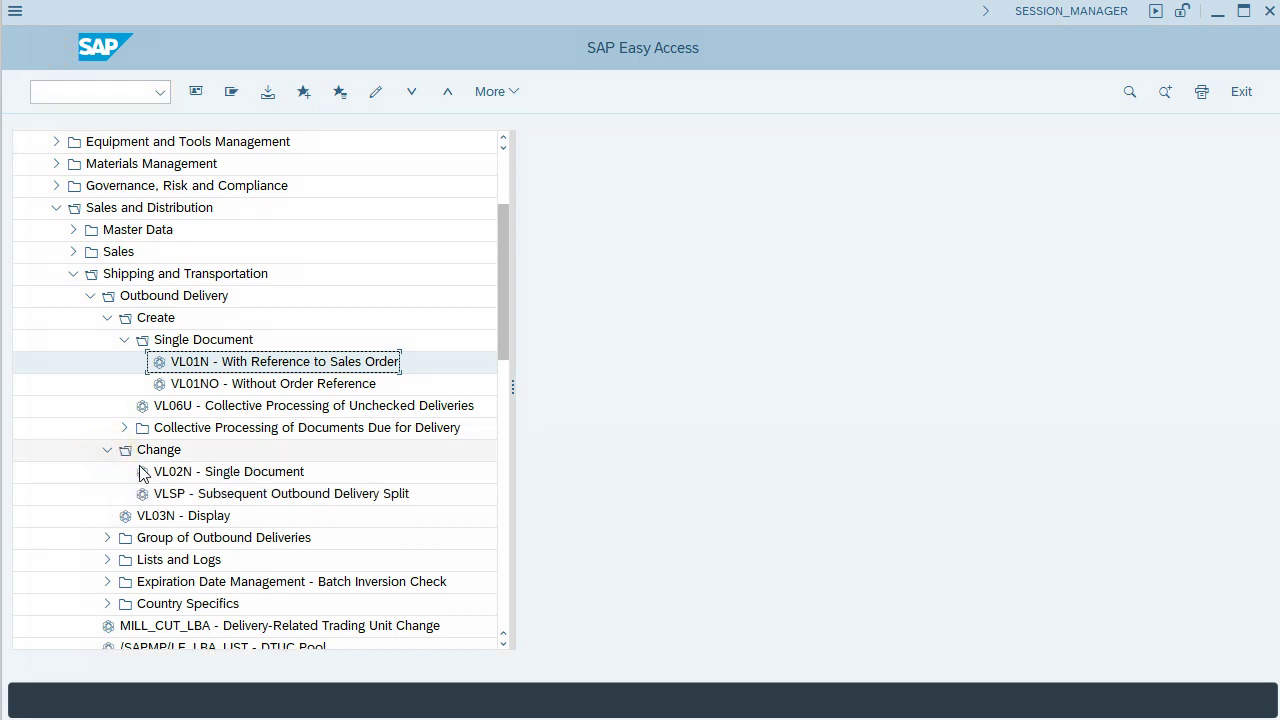
click(197, 479)
double_click(197, 479)
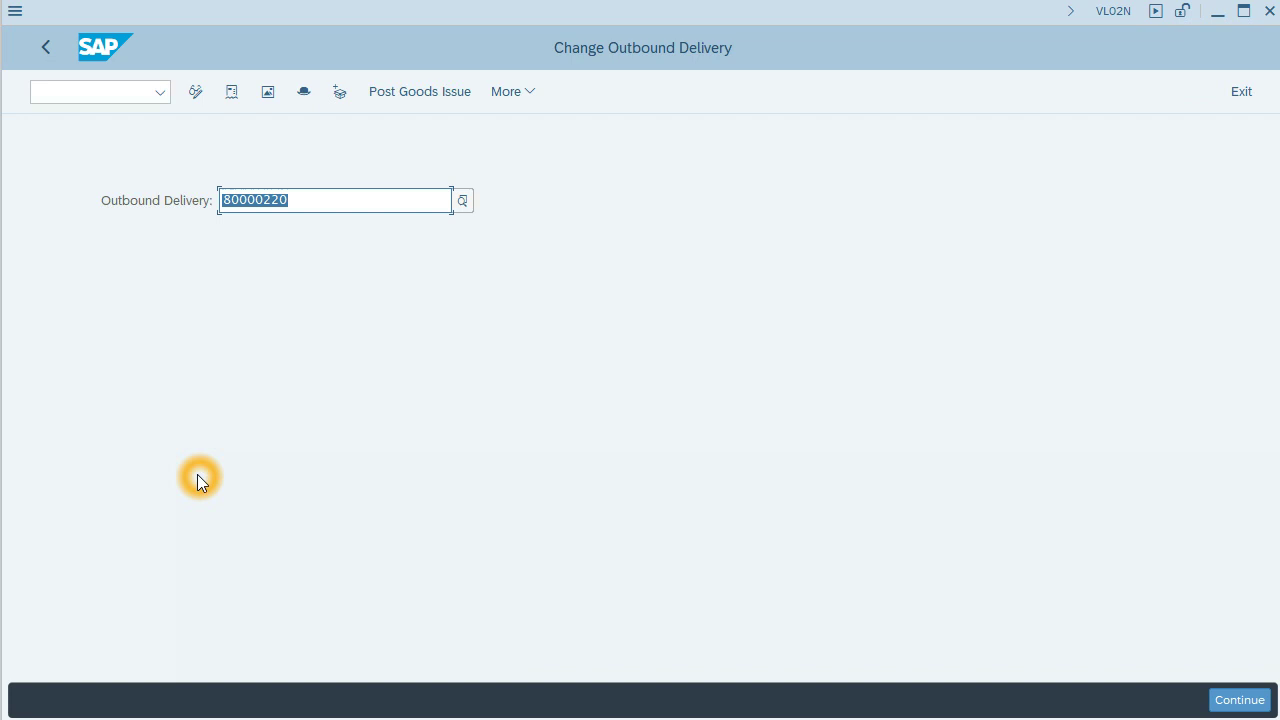
key(Return)
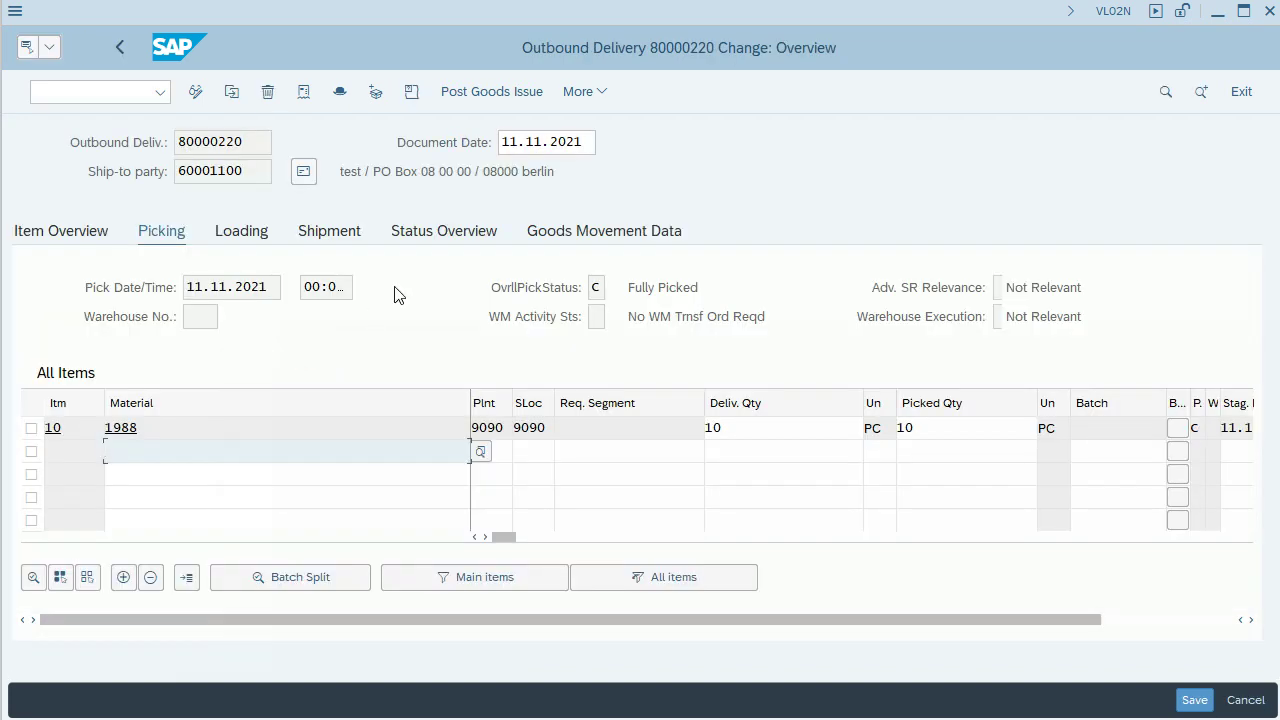
Step: Review the Status Overview of delivery 80000220, then post its goods issue
click(431, 235)
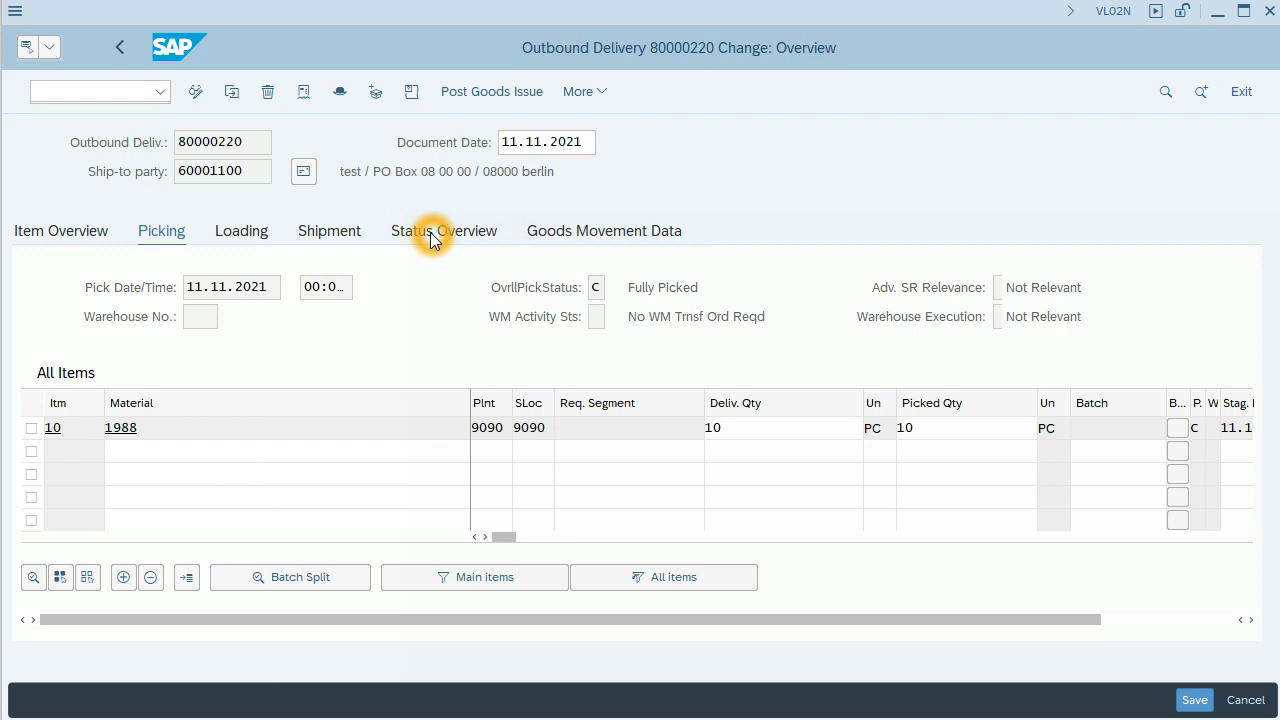
click(170, 390)
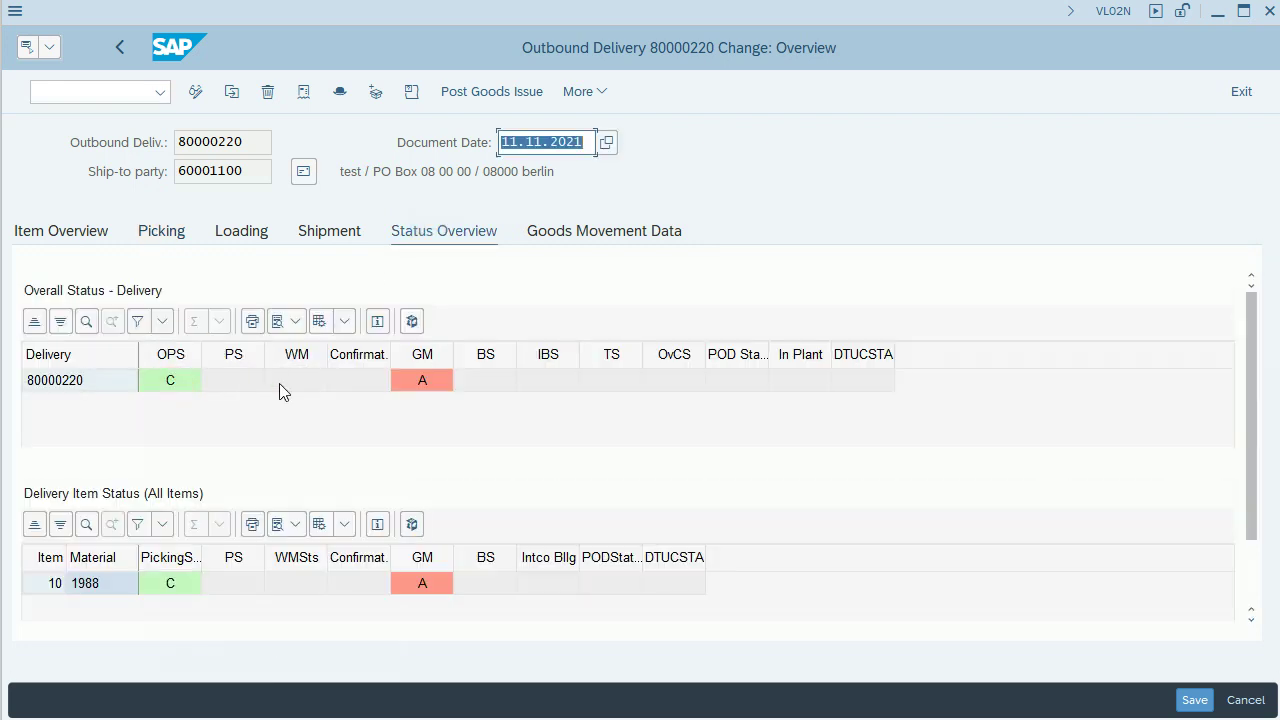
click(437, 390)
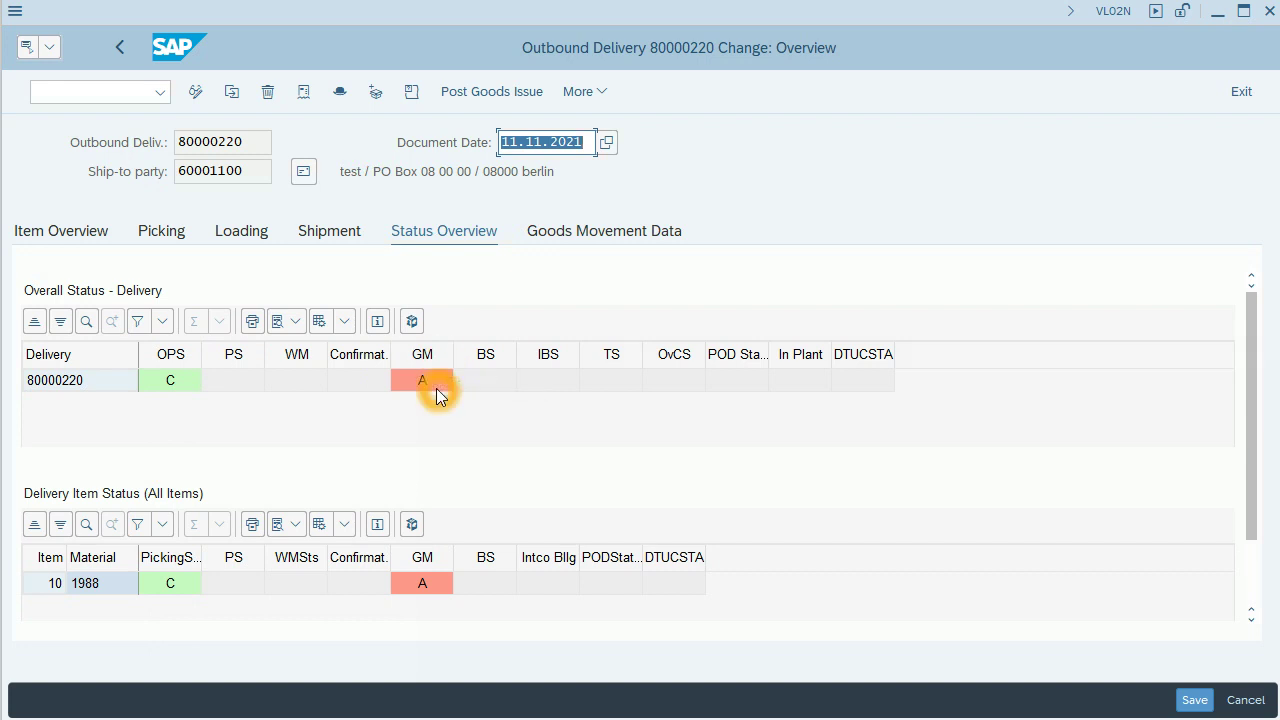
click(482, 99)
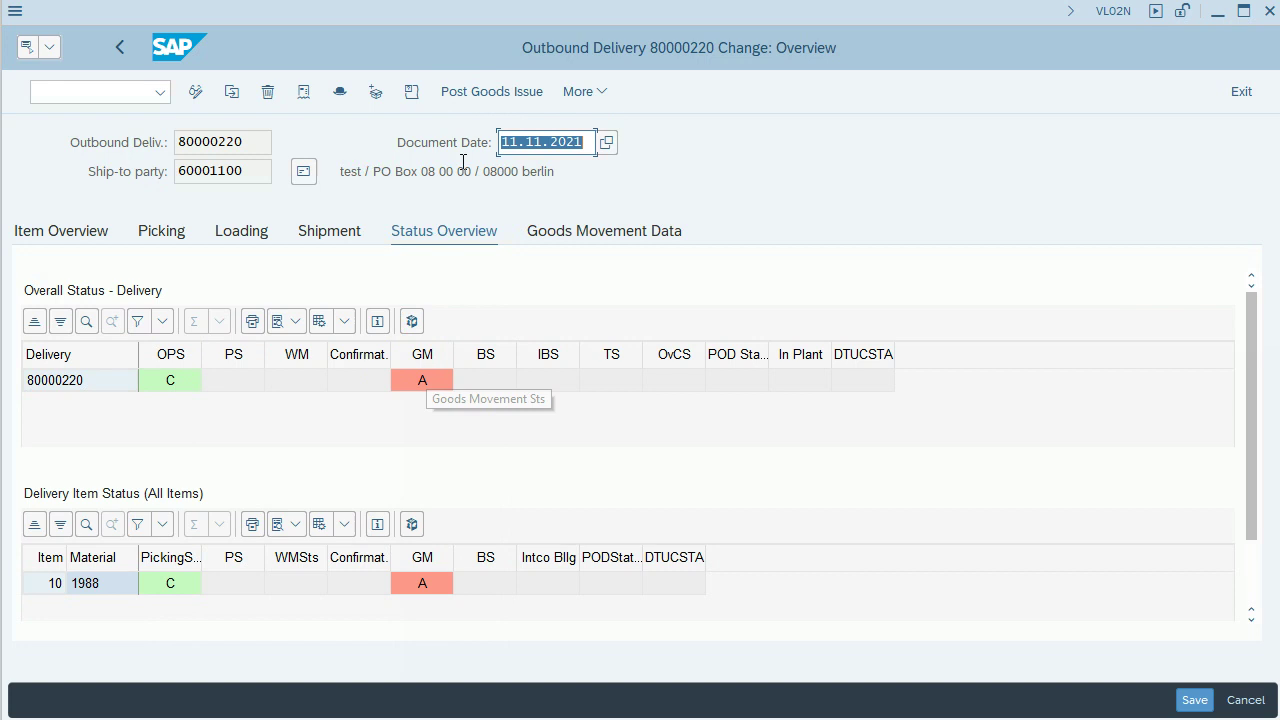
click(488, 94)
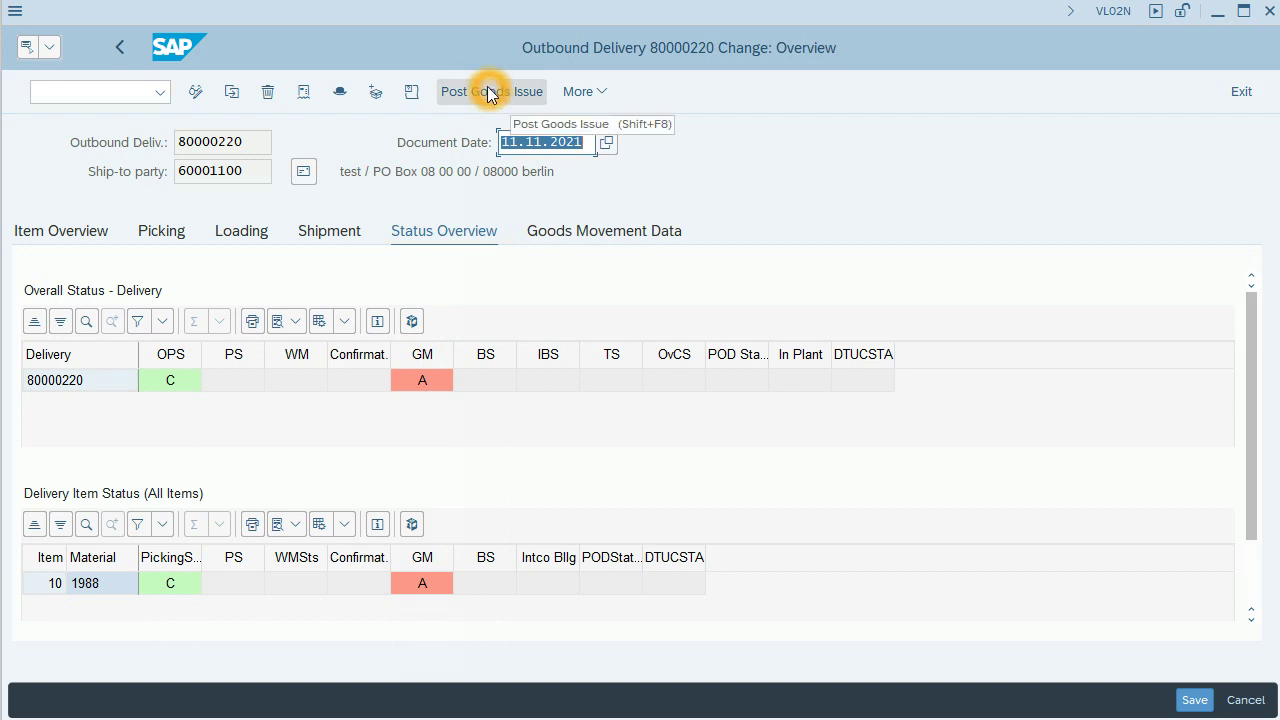
click(487, 88)
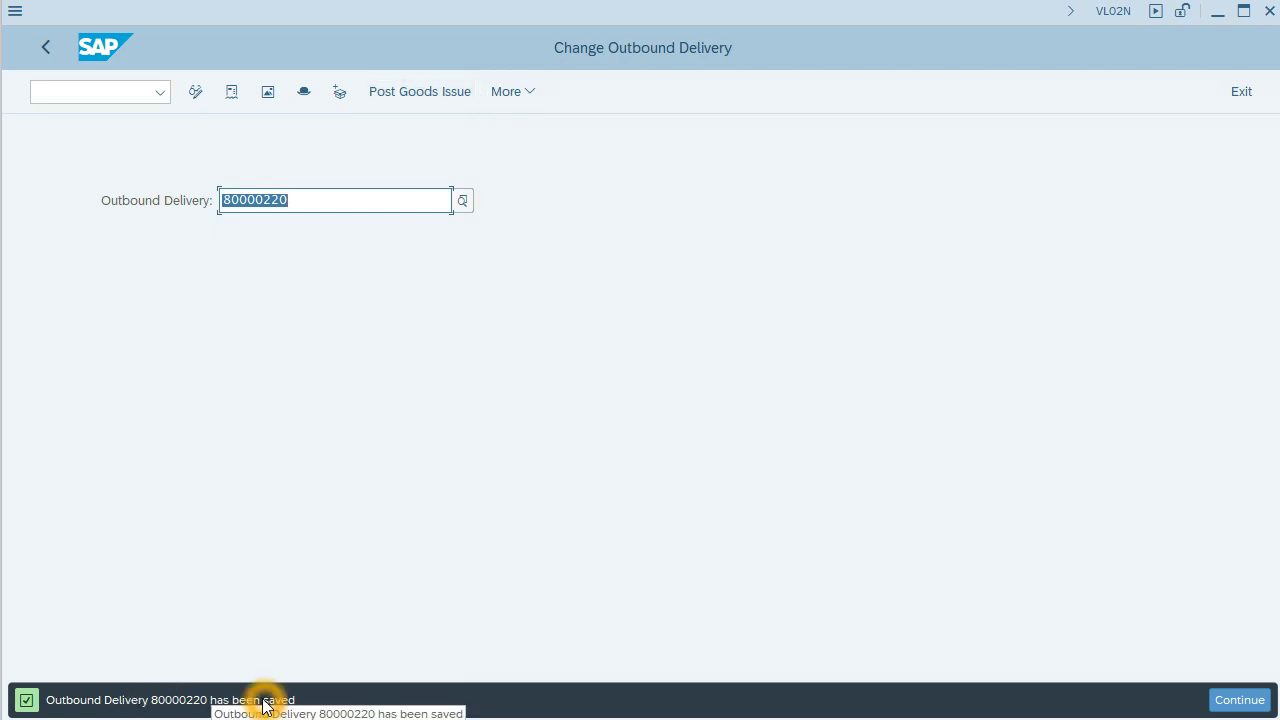
key(Return)
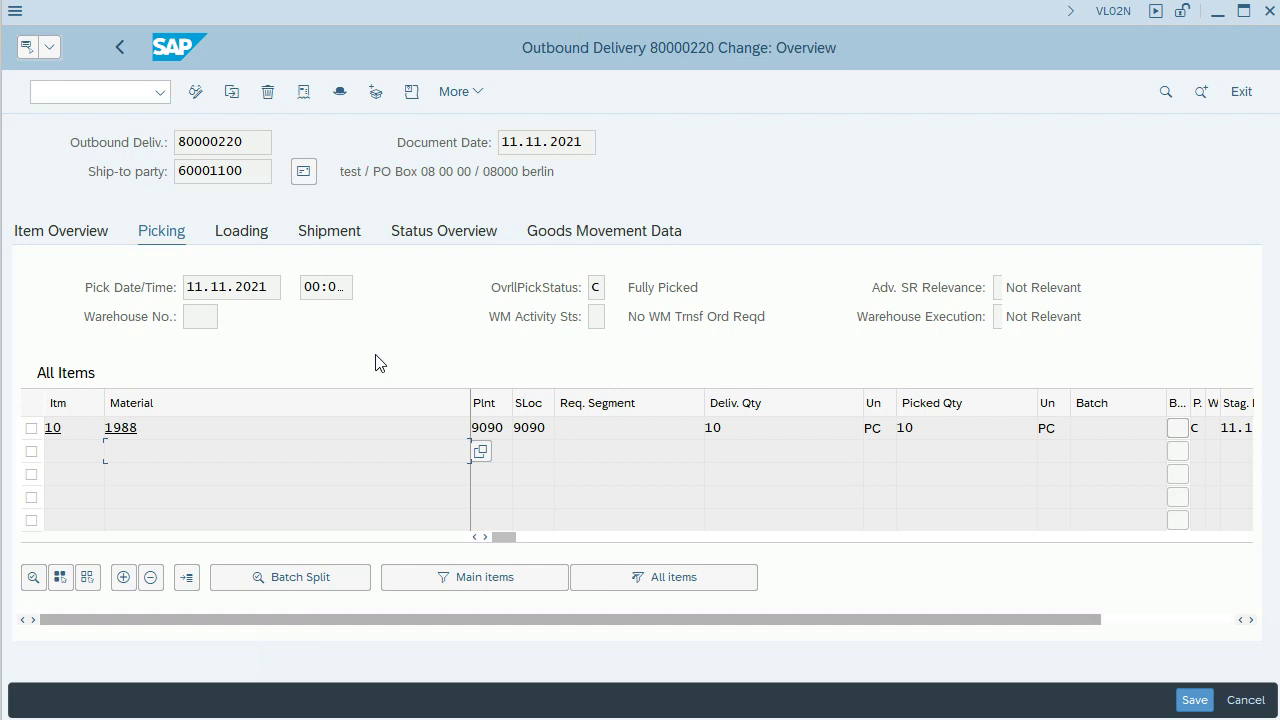
click(443, 238)
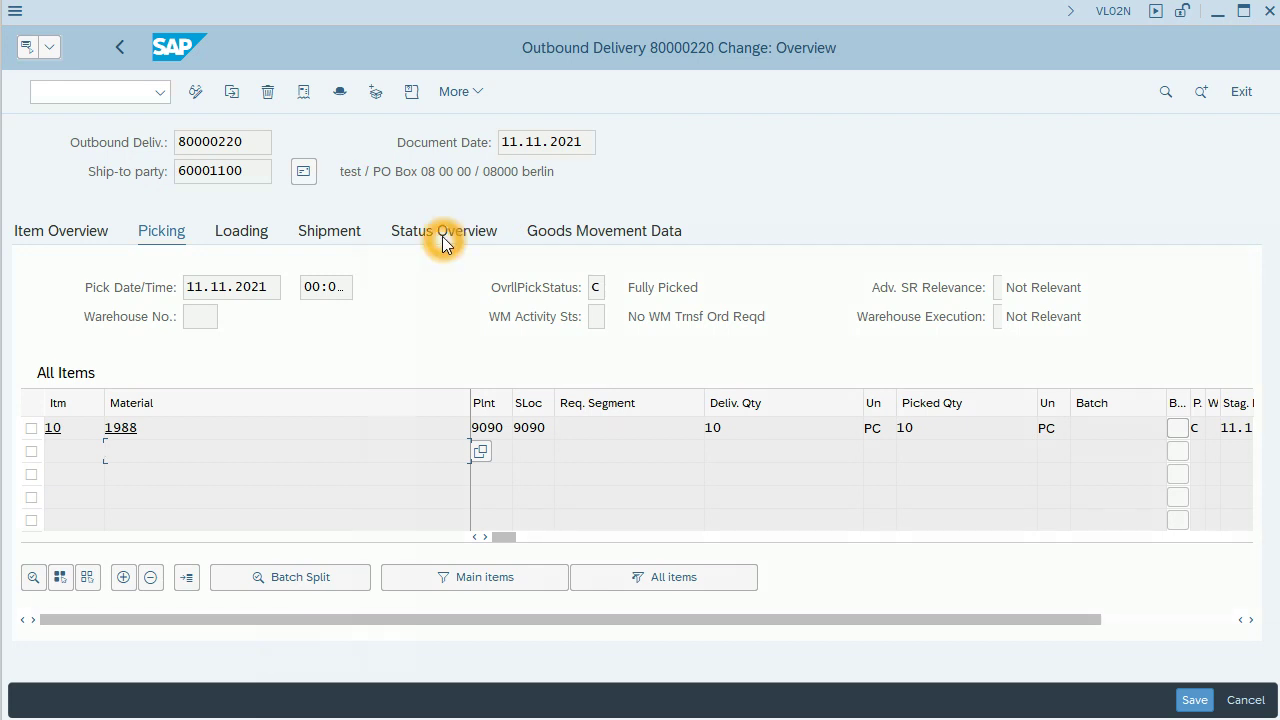
click(445, 243)
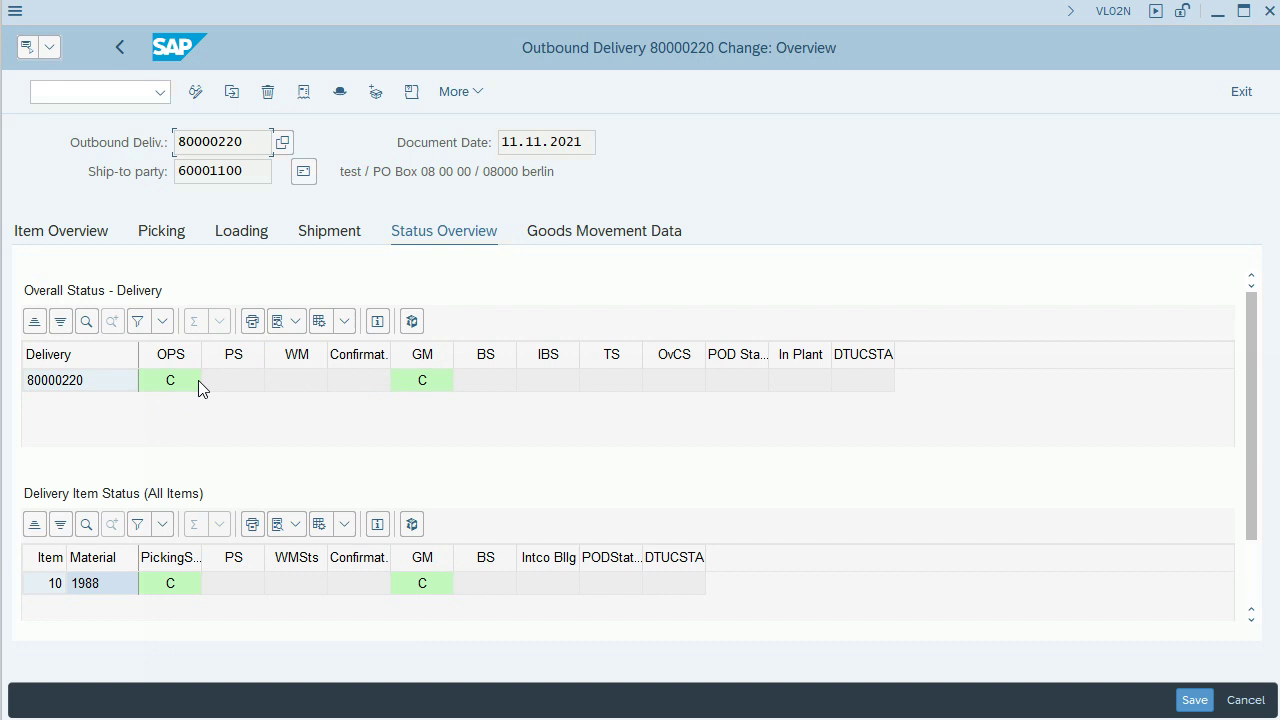
click(426, 390)
click(125, 47)
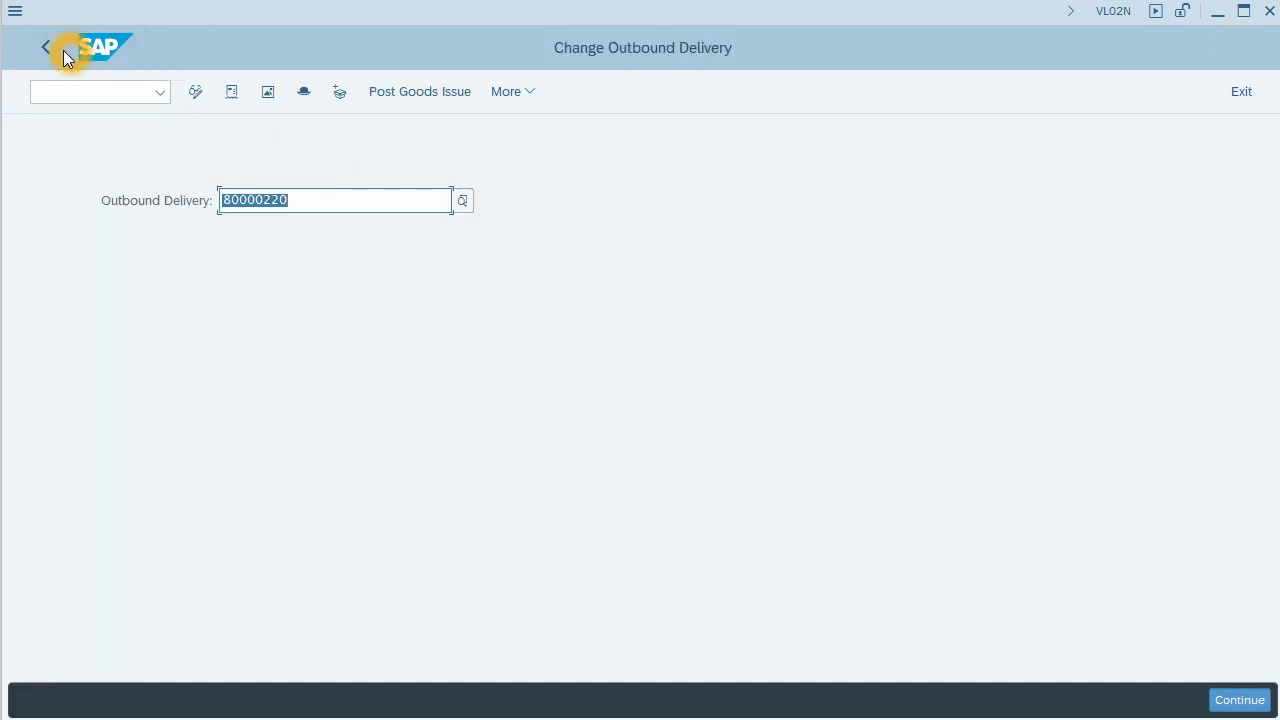
Step: Return to the MMBE Stock Overview window and refresh material 1988's stock figures
click(48, 49)
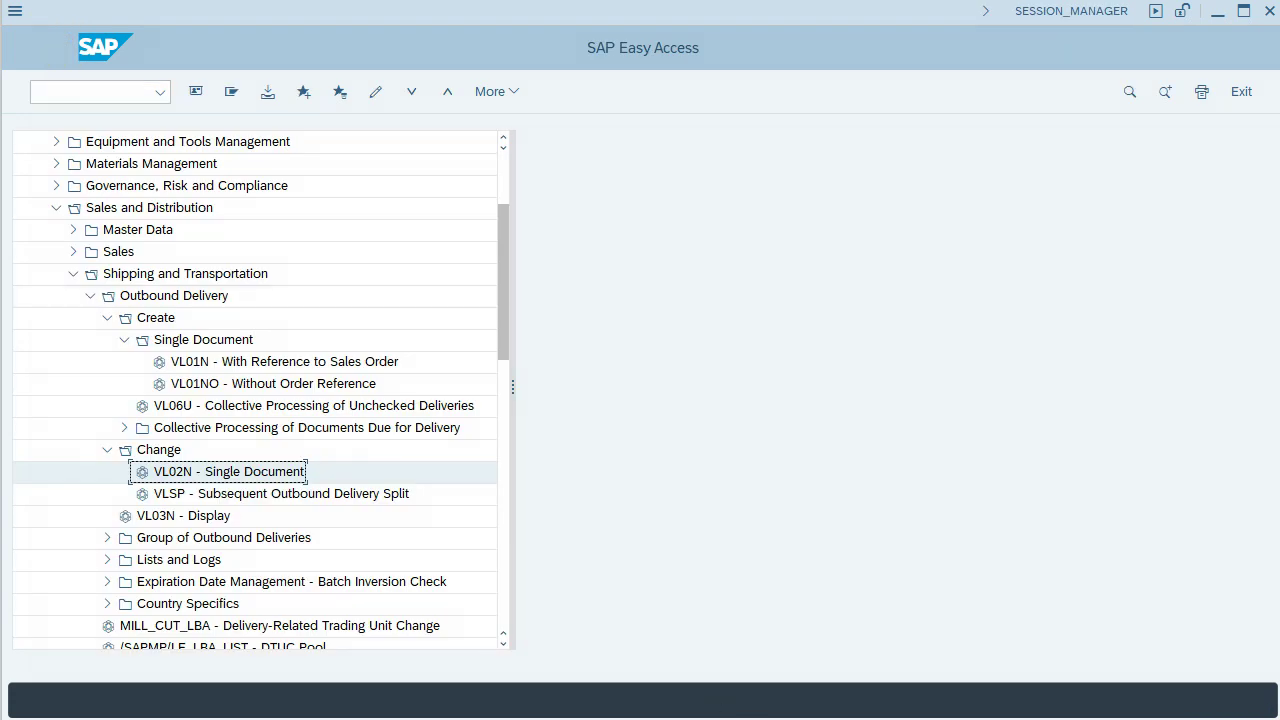
mouse_move(780, 700)
click(955, 625)
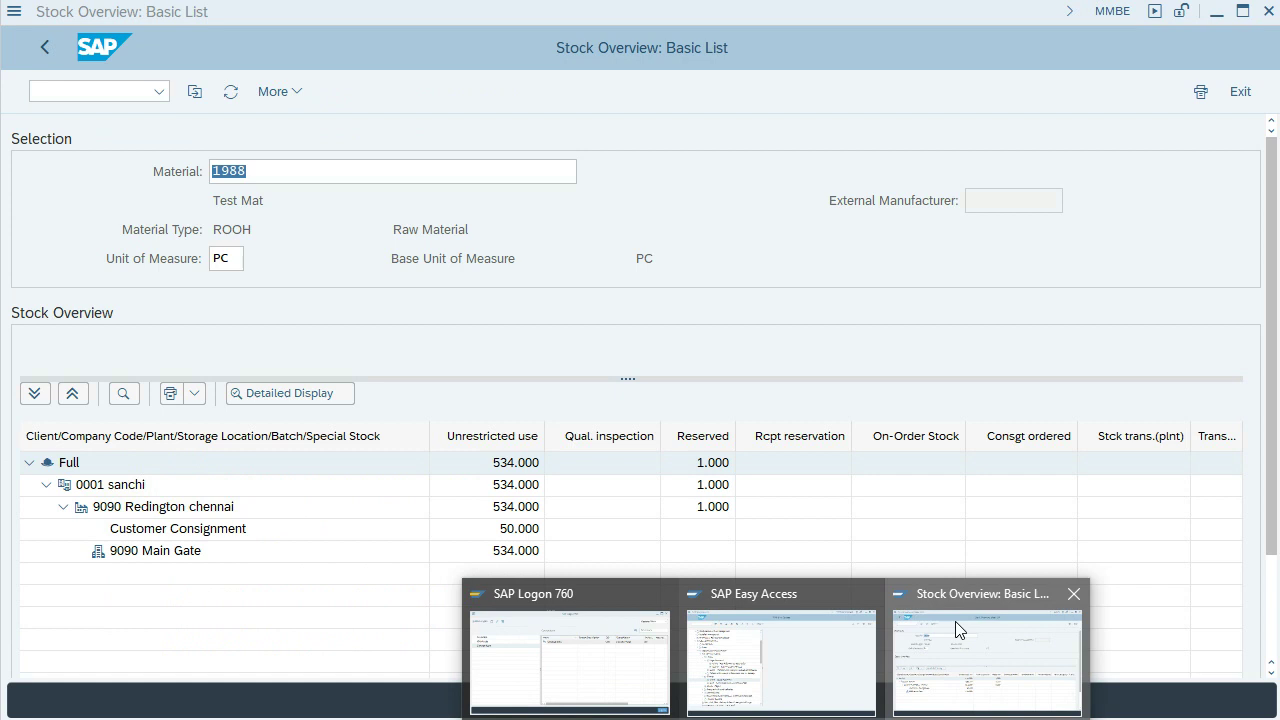
click(231, 91)
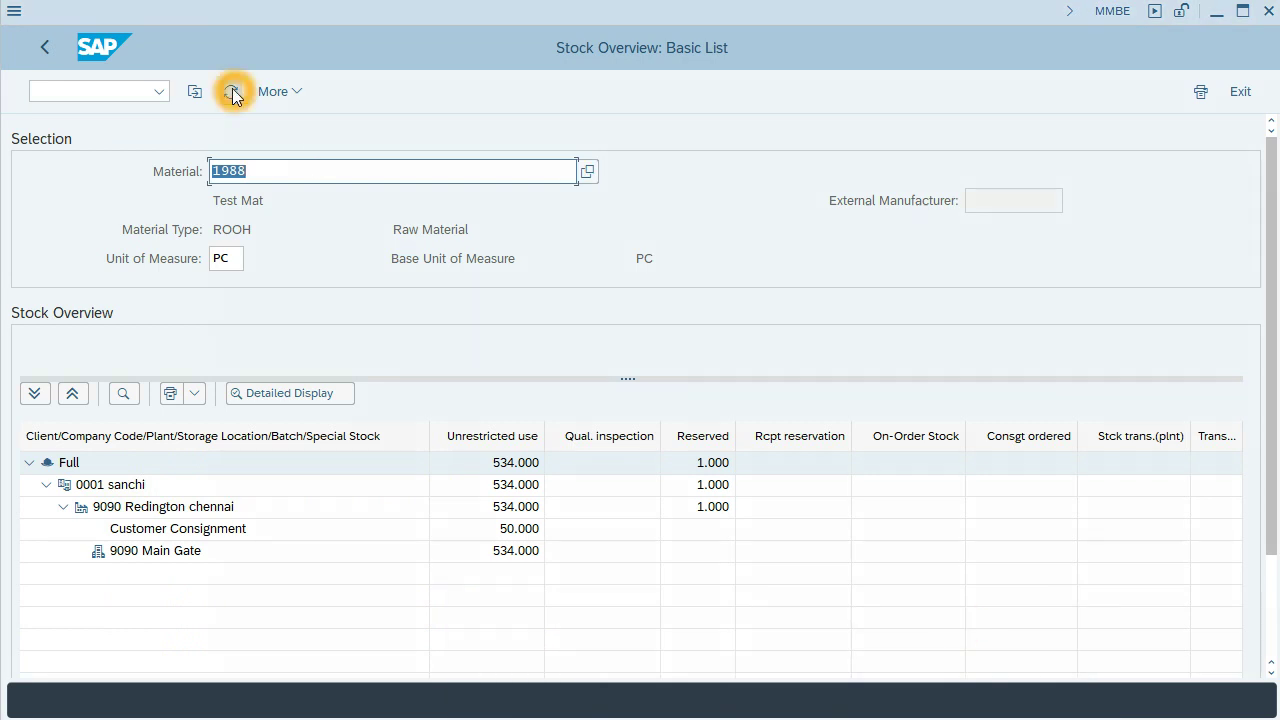
click(232, 92)
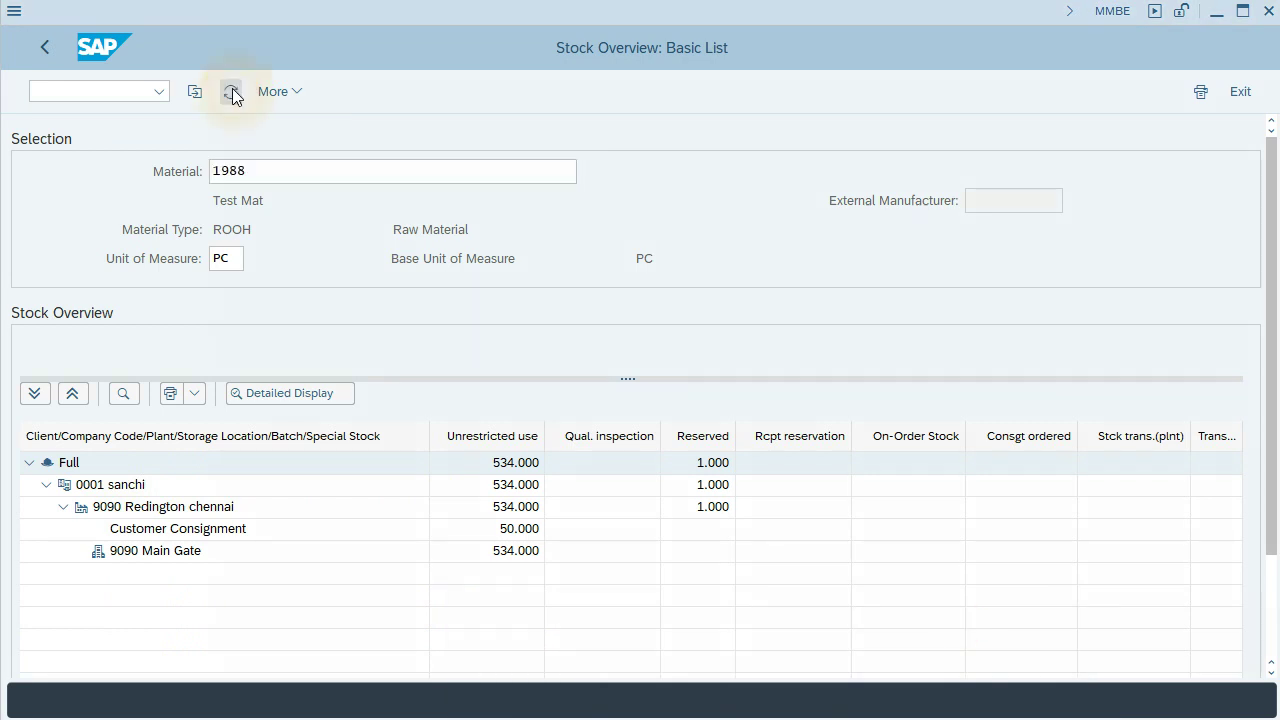